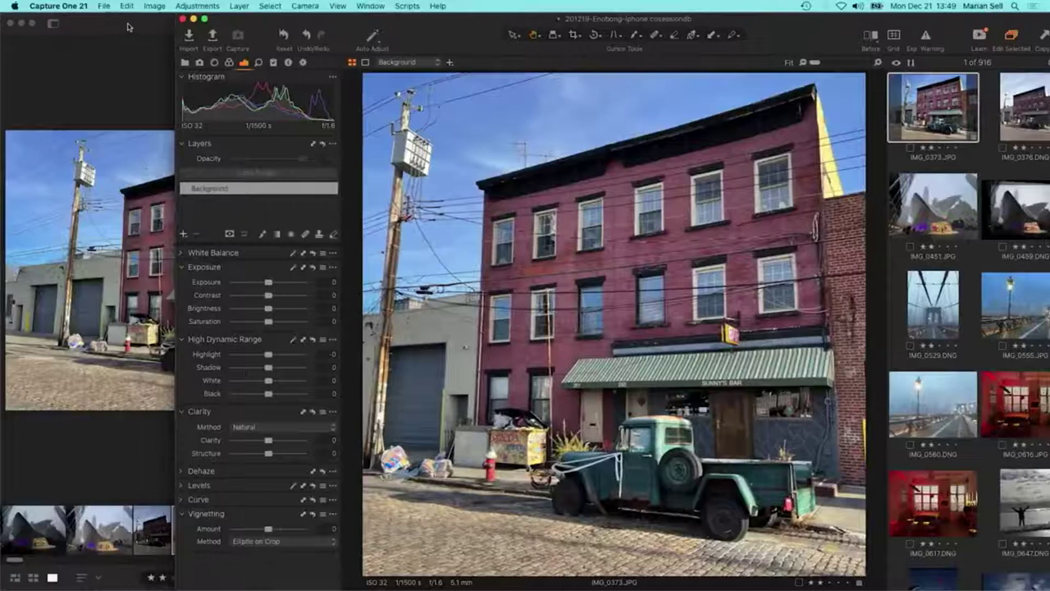
# Reposition the photo session window so its whole toolbar shows, and view the crop area of IMG_0373.JPG.
pyautogui.click(790, 26)
pyautogui.moveTo(949, 32); pyautogui.dragTo(924, 20)
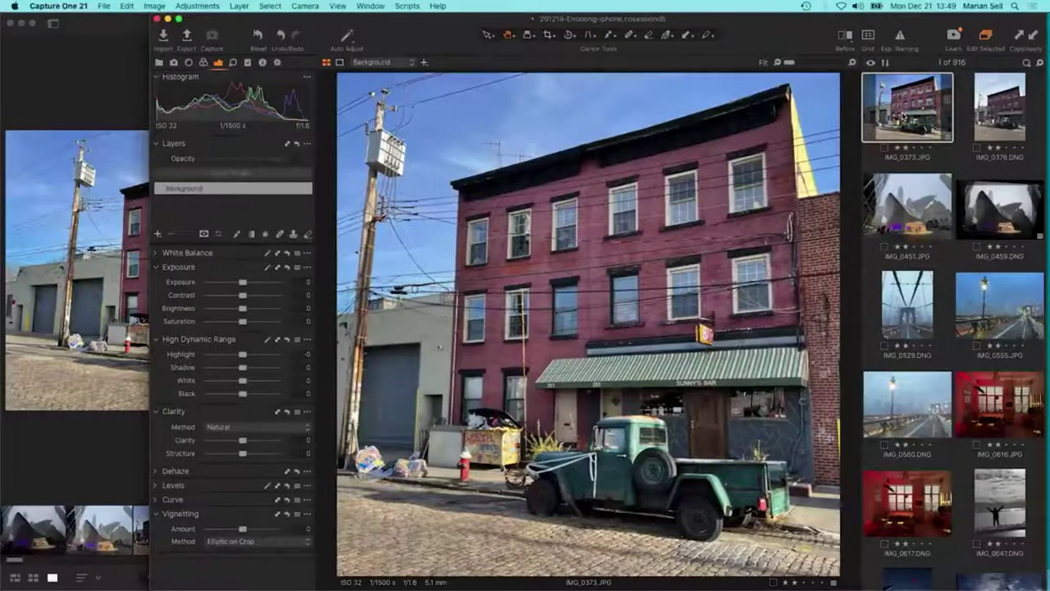
pyautogui.press('Right')
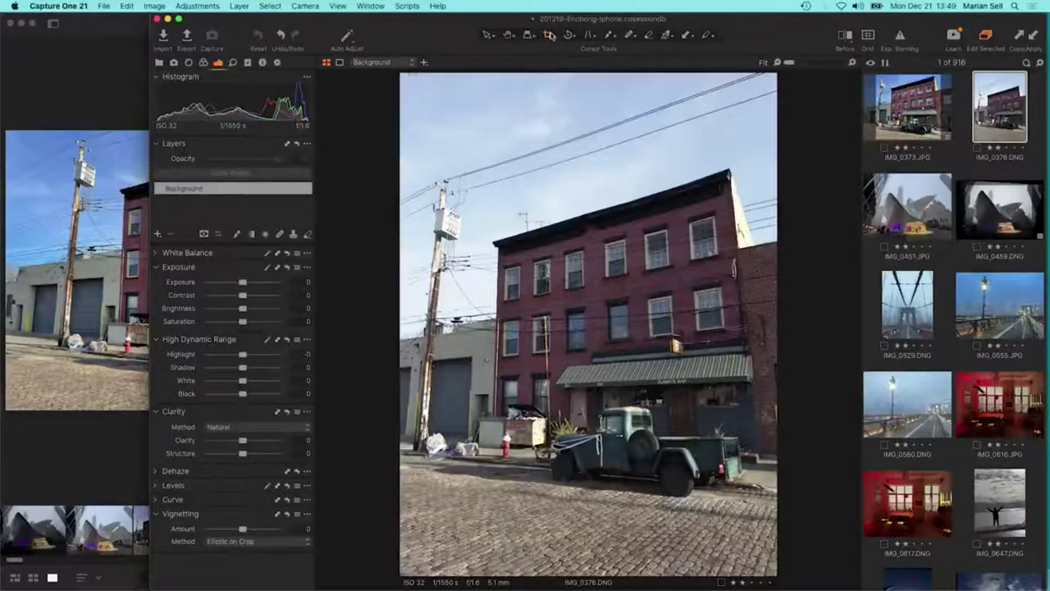
pyautogui.click(550, 36)
pyautogui.press('Left')
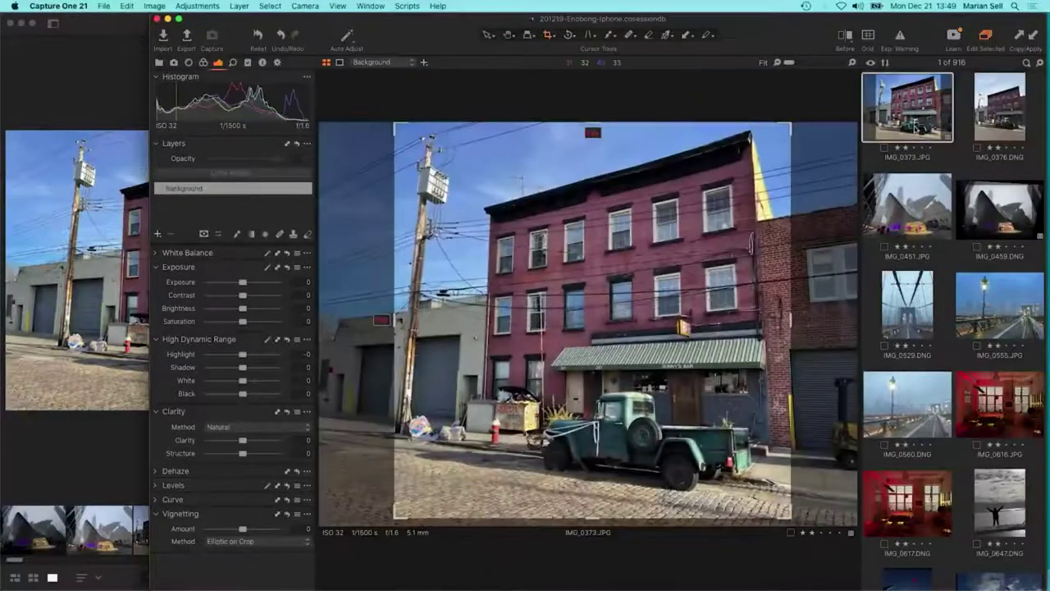
pyautogui.press('h')
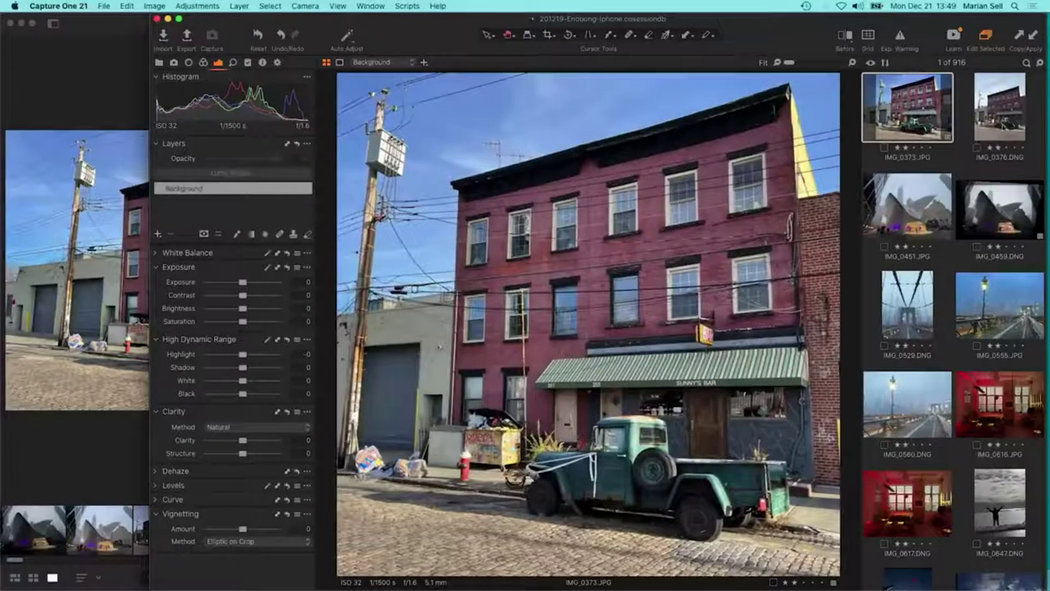
# Compare IMG_0373.JPG with IMG_0376.DNG of the red brick building, finishing on the DNG version.
pyautogui.press('Right')
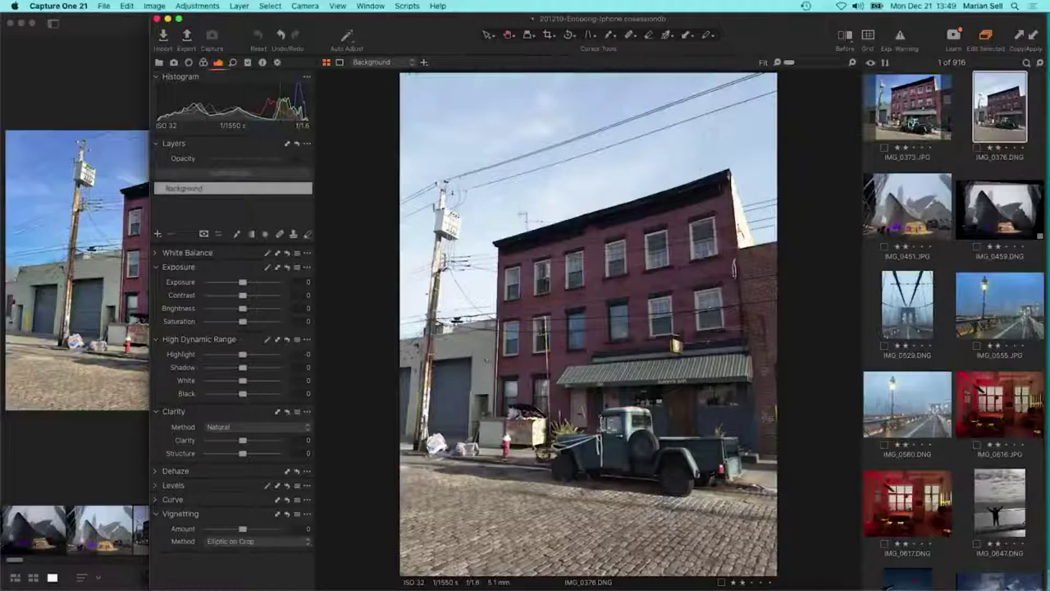
pyautogui.click(907, 107)
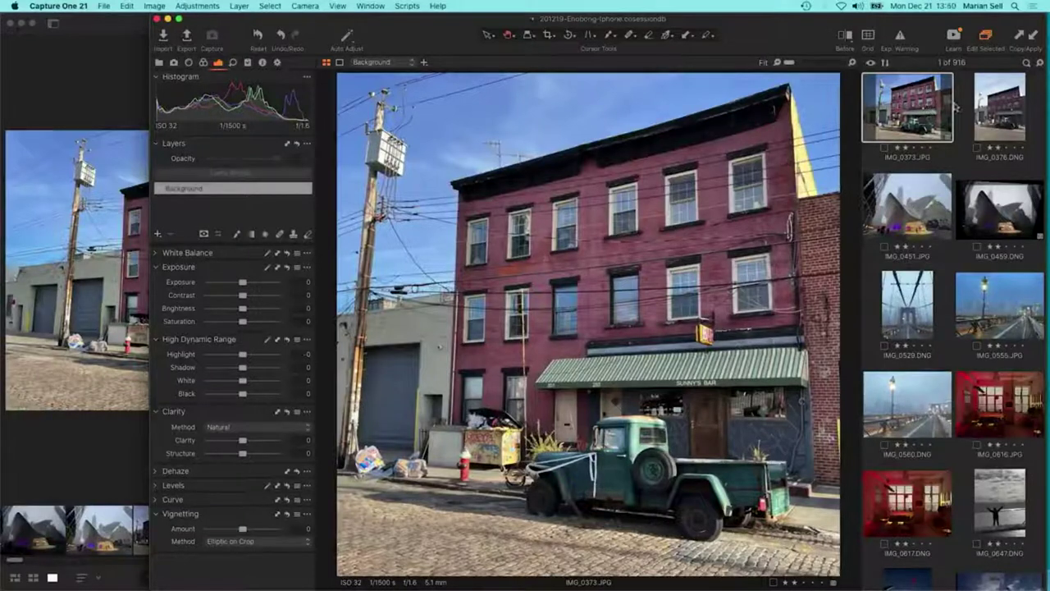
pyautogui.click(993, 111)
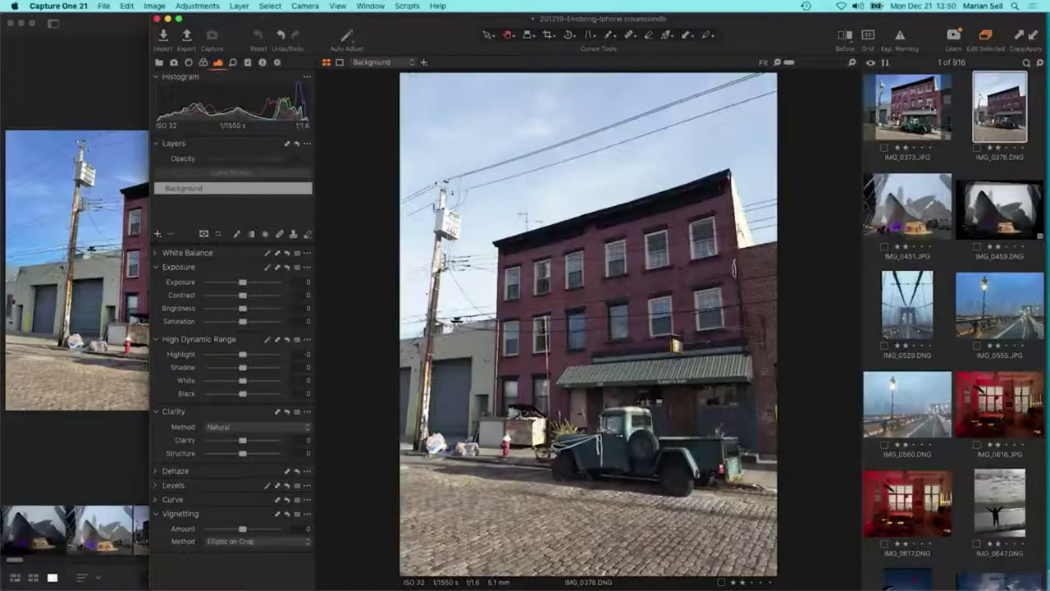
pyautogui.click(933, 109)
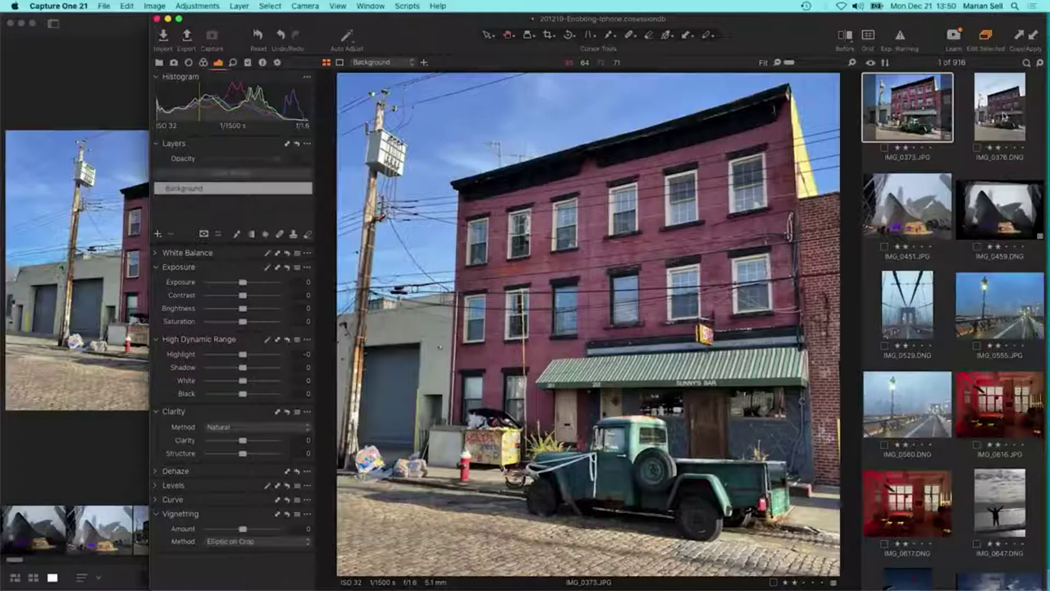
pyautogui.click(999, 107)
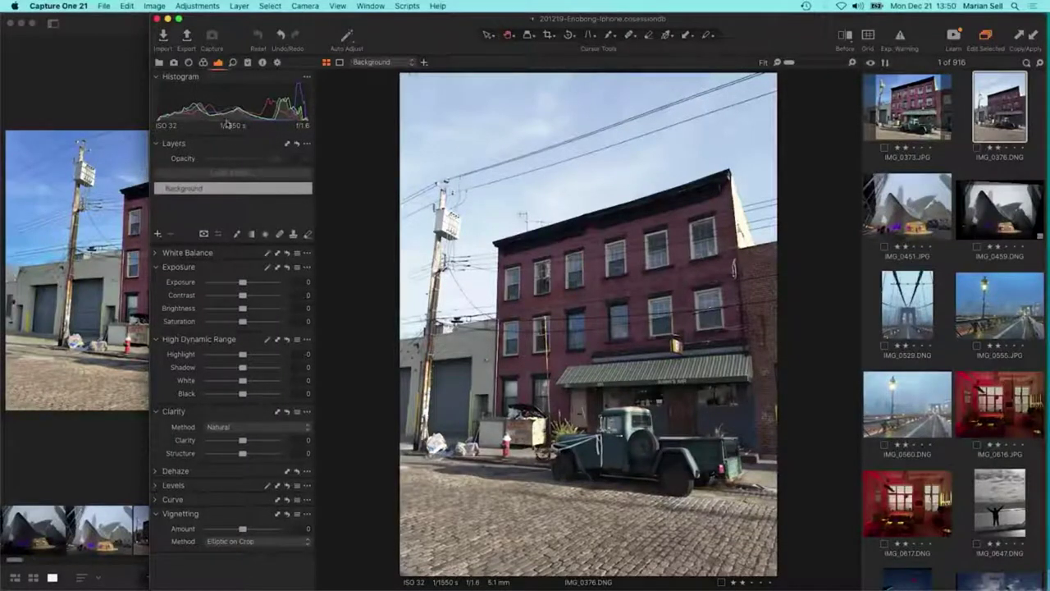
# Adjust the white balance of IMG_0376.DNG to 5574 Kelvin.
pyautogui.click(202, 62)
pyautogui.scroll(1, 229, 310)
pyautogui.moveTo(228, 329)
pyautogui.mouseDown()
pyautogui.moveTo(240, 330)
pyautogui.moveTo(230, 329)
pyautogui.mouseUp()
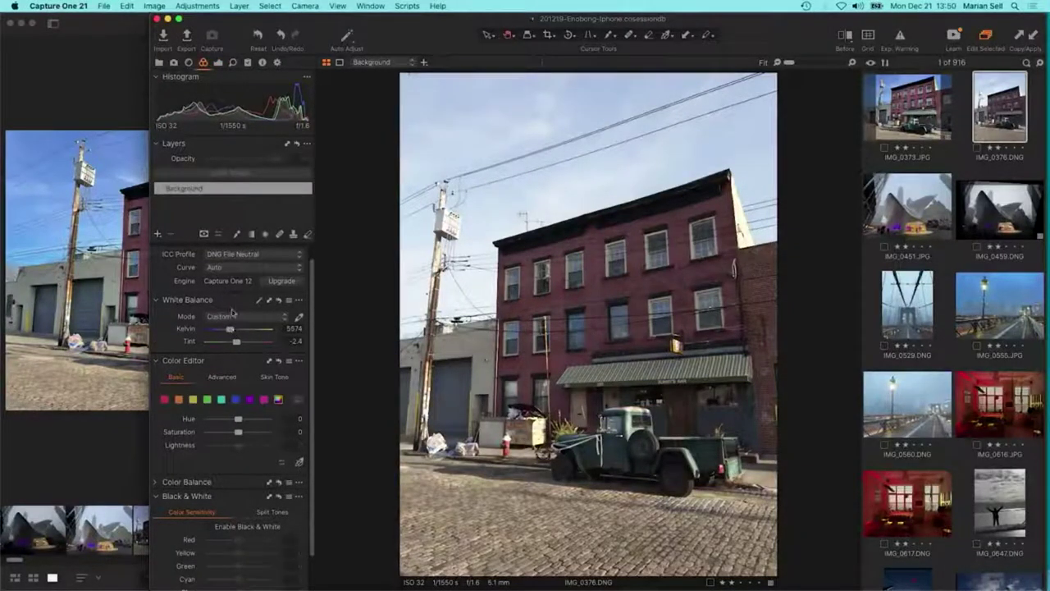
# Set the exposure of IMG_0376.DNG to -0.76 and its brightness to 10.
pyautogui.click(218, 64)
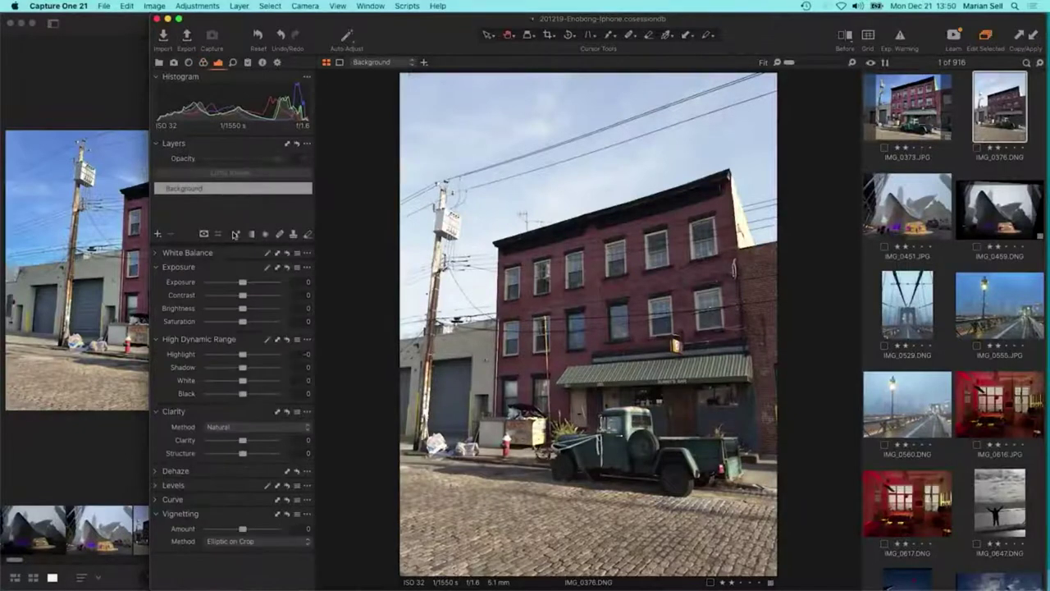
pyautogui.moveTo(242, 281)
pyautogui.mouseDown()
pyautogui.moveTo(253, 282)
pyautogui.moveTo(237, 285)
pyautogui.mouseUp()
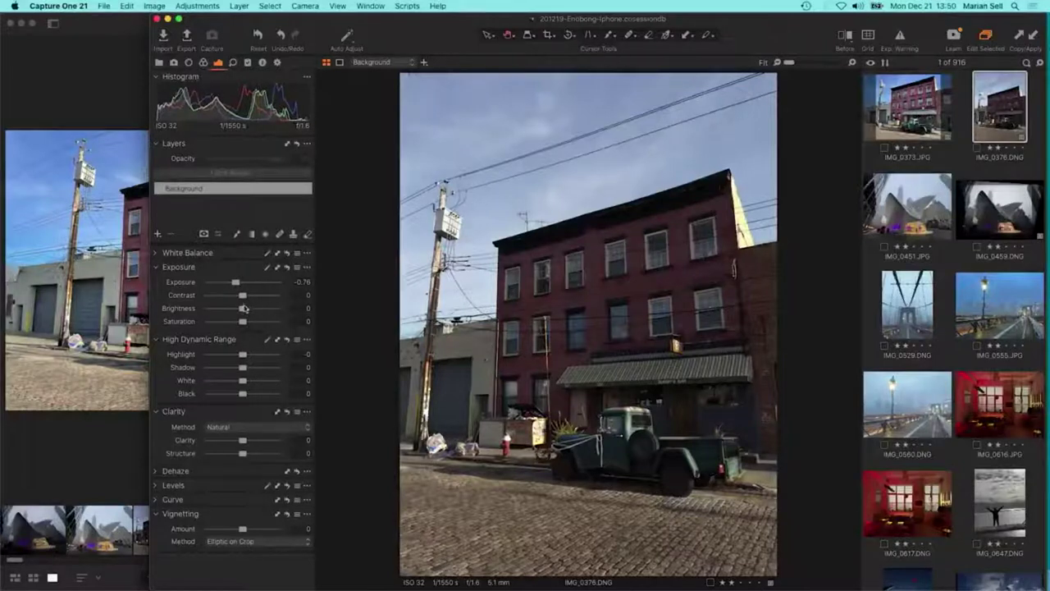
pyautogui.moveTo(243, 311); pyautogui.dragTo(250, 313)
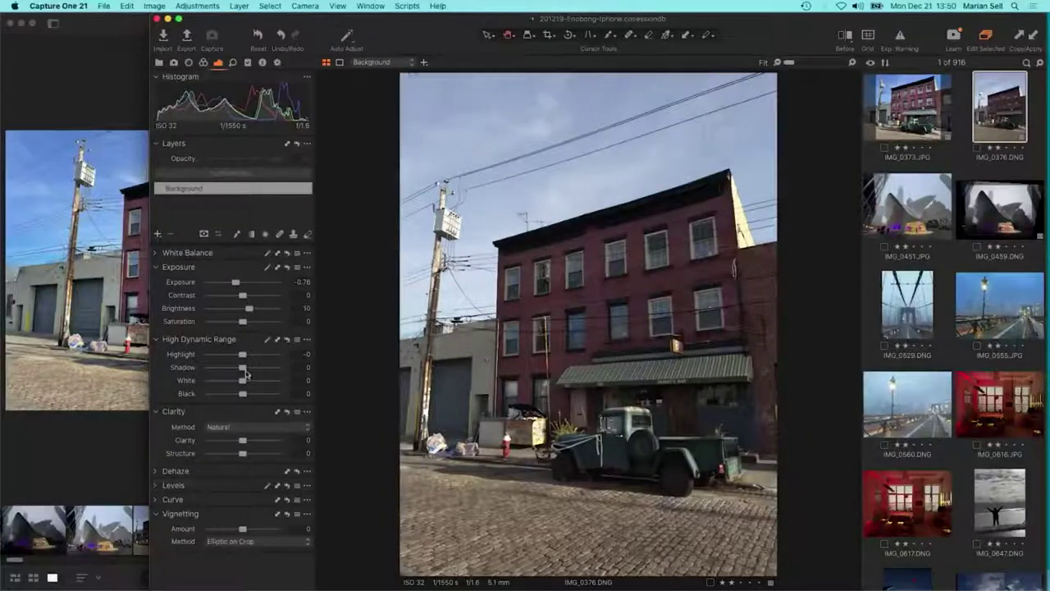
# Refine the tones of IMG_0376.DNG with Shadow at 24, Contrast at 8 and Clarity at 19.
pyautogui.moveTo(243, 367); pyautogui.dragTo(252, 372)
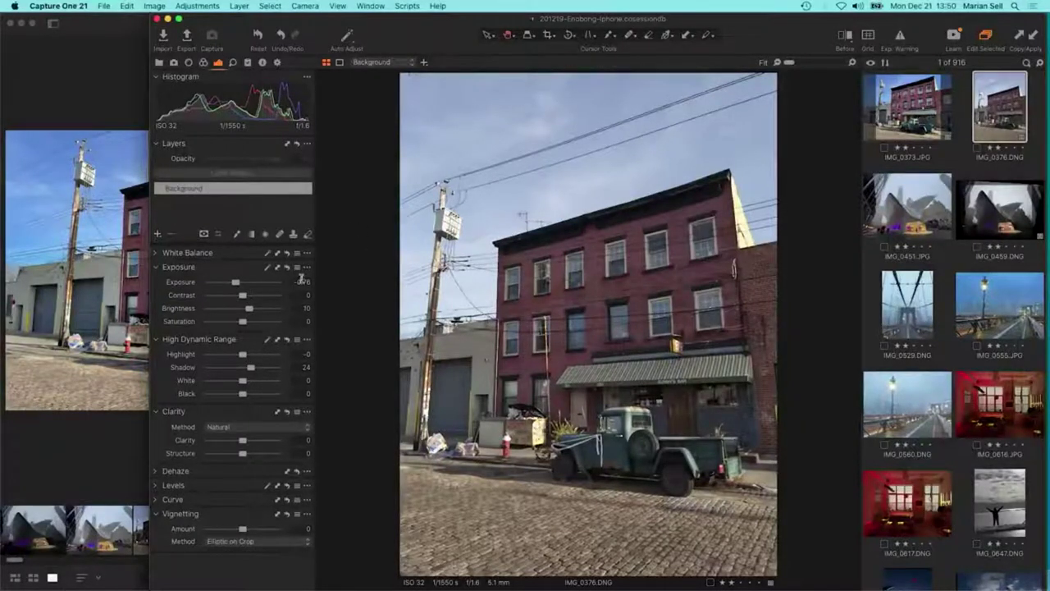
pyautogui.moveTo(245, 298); pyautogui.dragTo(250, 299)
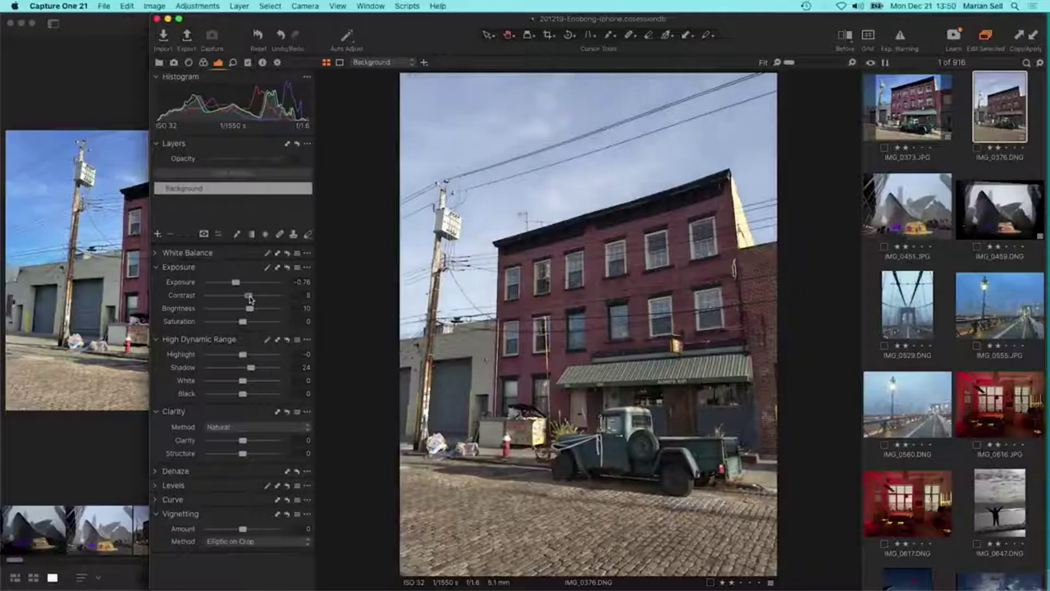
pyautogui.moveTo(244, 442); pyautogui.dragTo(251, 444)
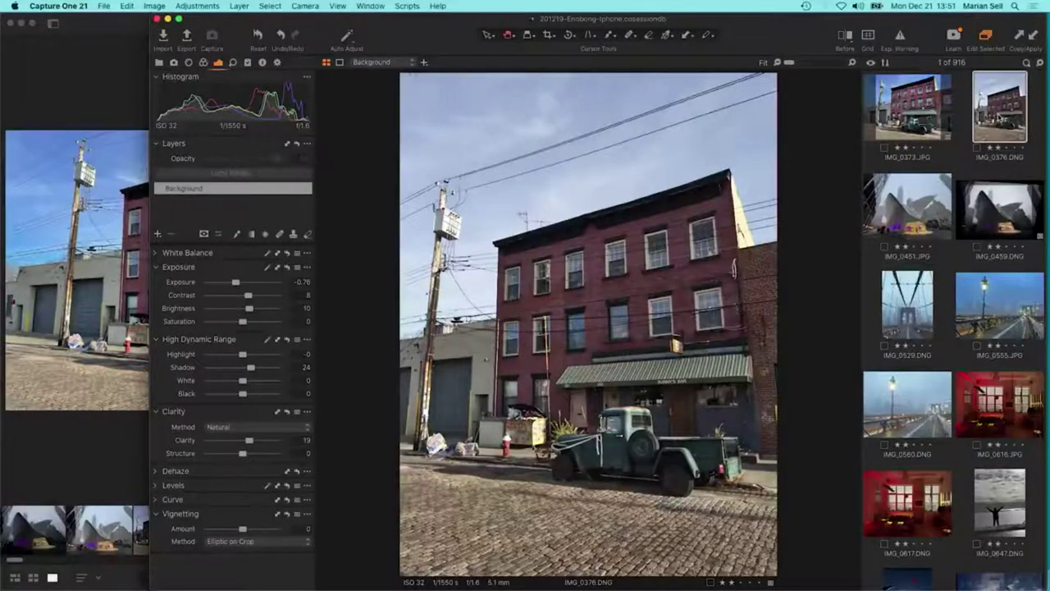
# Reset all adjustments on IMG_0459.DNG and compare the unedited photo with IMG_0451.JPG.
pyautogui.click(907, 205)
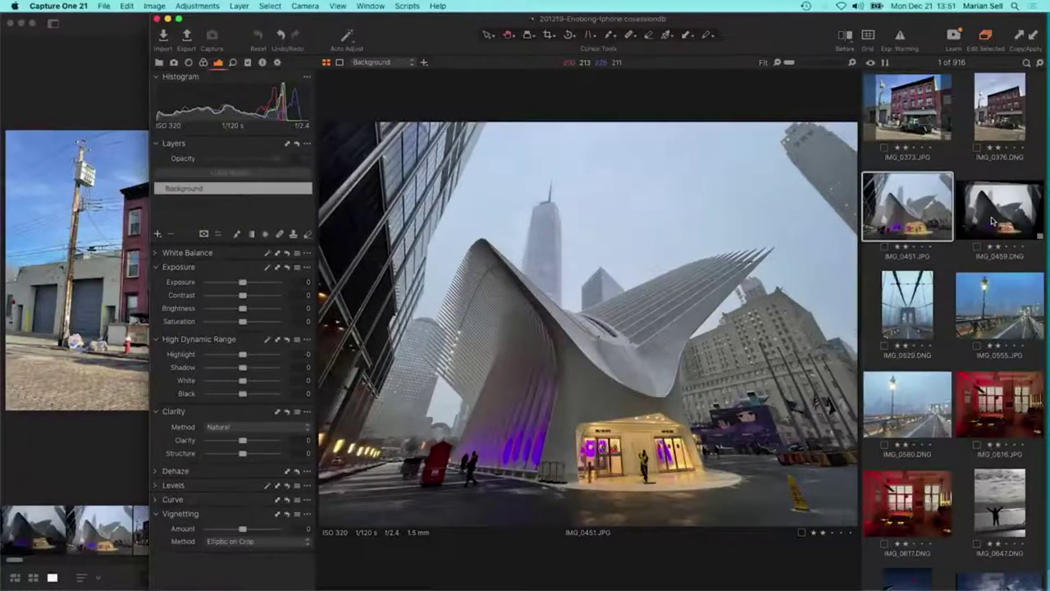
pyautogui.click(993, 222)
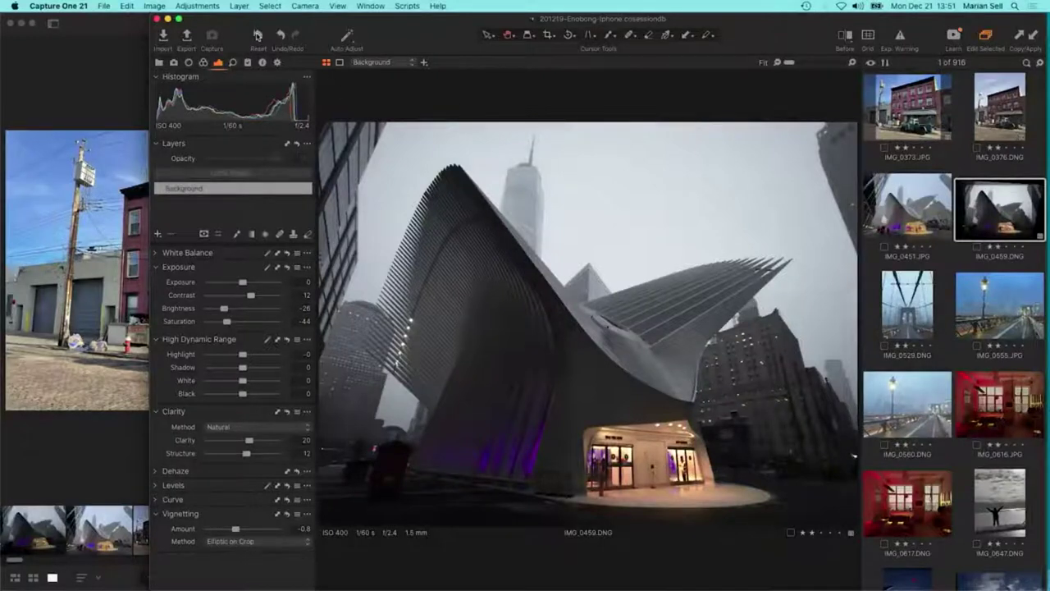
pyautogui.click(259, 36)
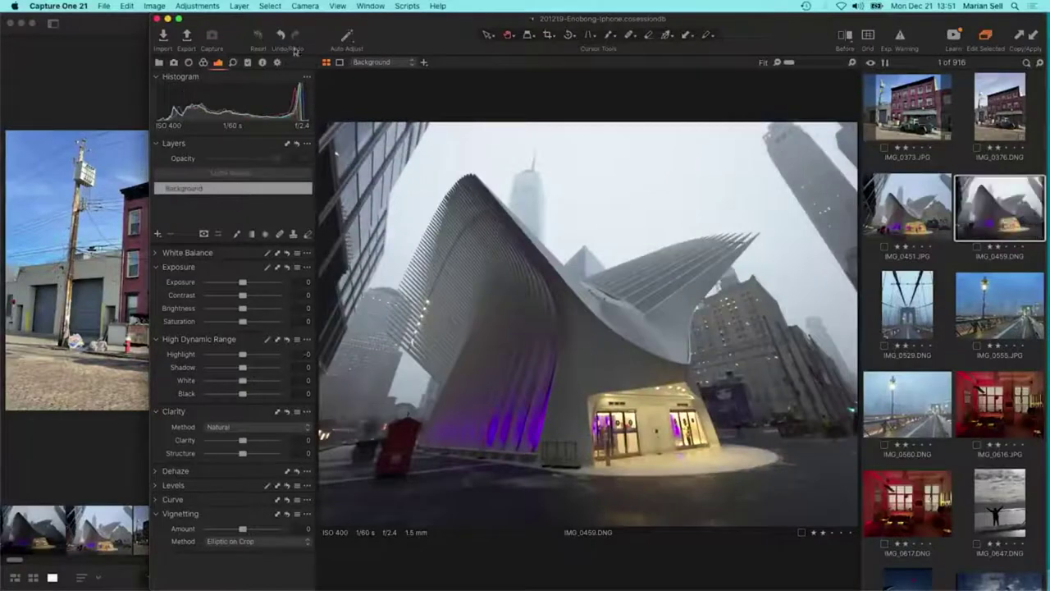
pyautogui.press('Left')
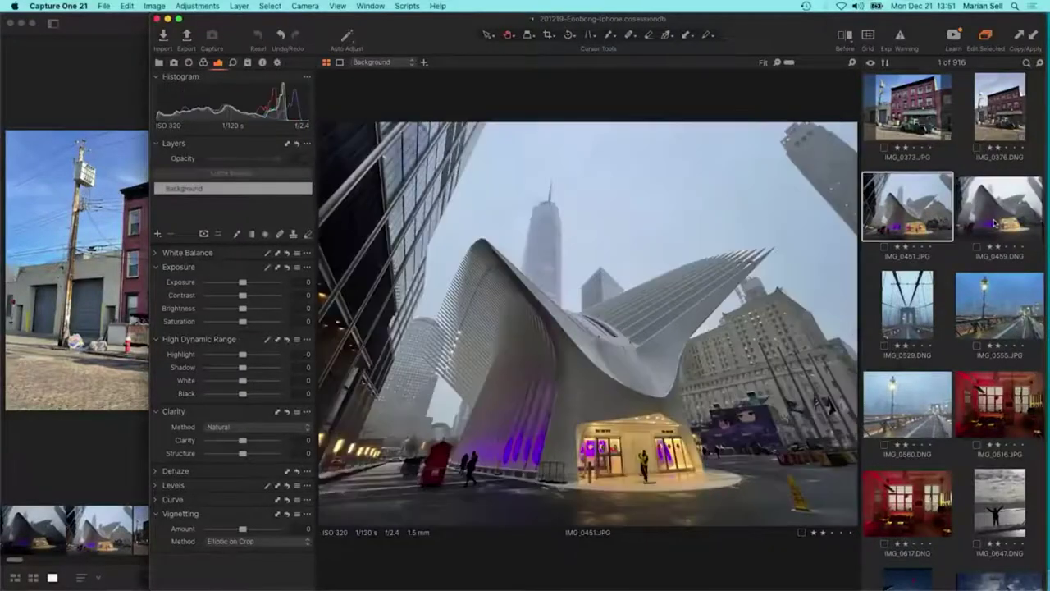
pyautogui.click(995, 224)
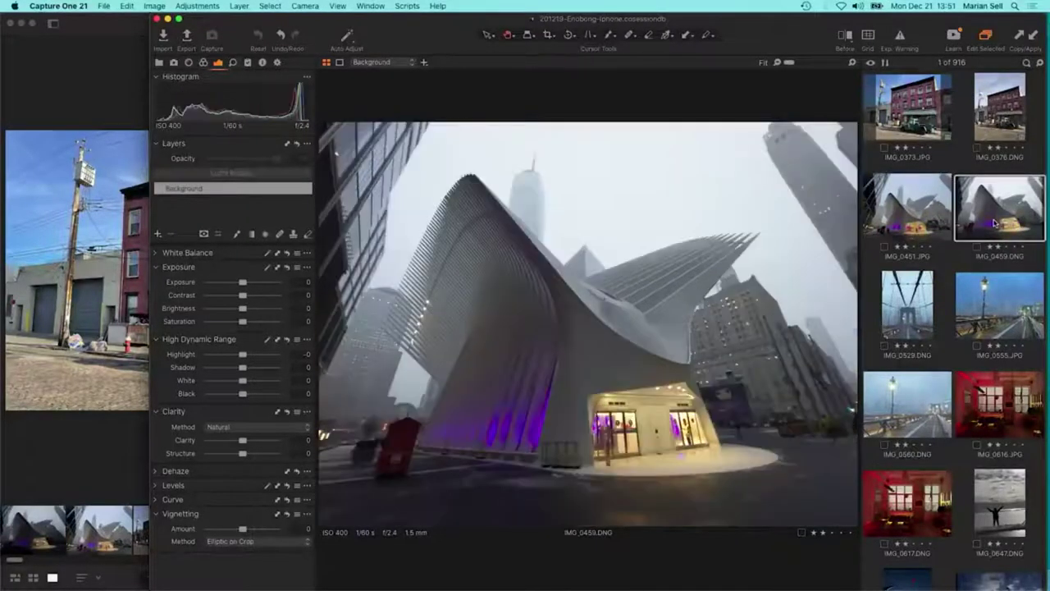
# Restore the adjustments of IMG_0459.DNG that were removed by the reset.
pyautogui.click(295, 38)
pyautogui.click(295, 38)
pyautogui.click(295, 38)
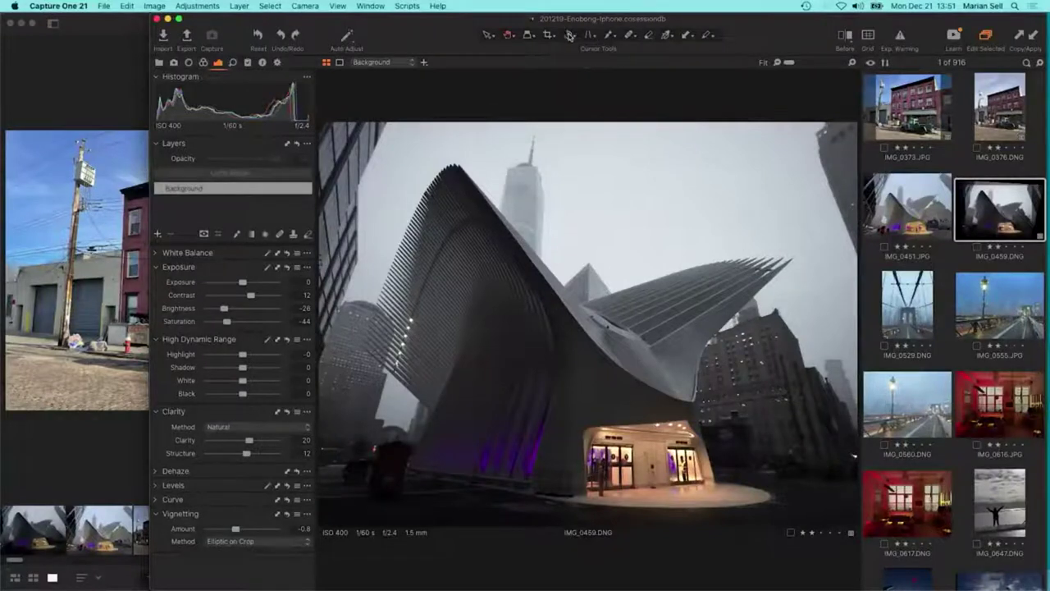
# Check the keystone correction guides on IMG_0459.DNG and IMG_0451.JPG, then return to the normal view of the DNG.
pyautogui.click(591, 35)
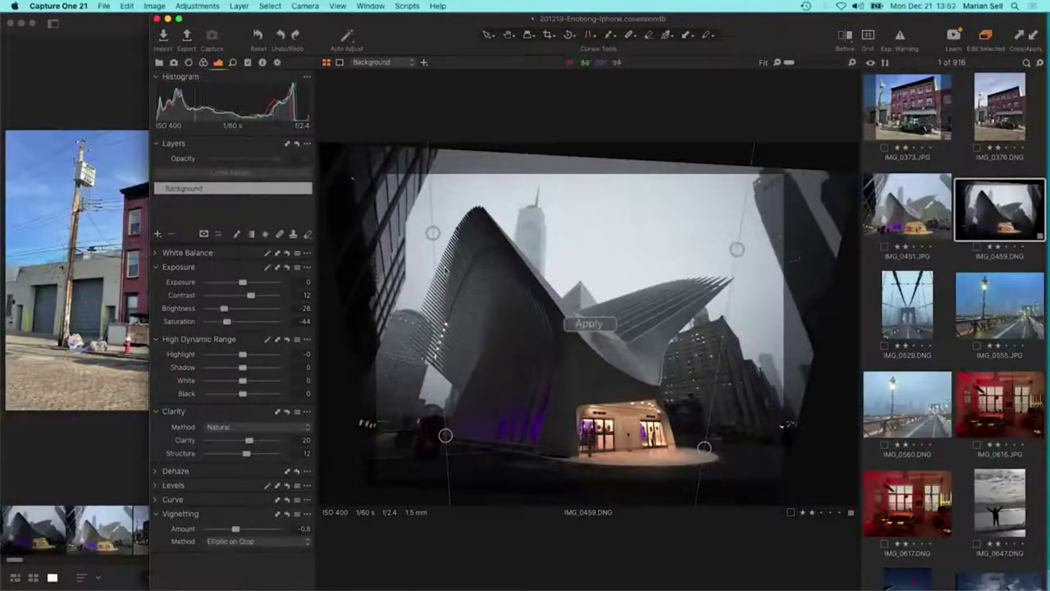
pyautogui.click(934, 203)
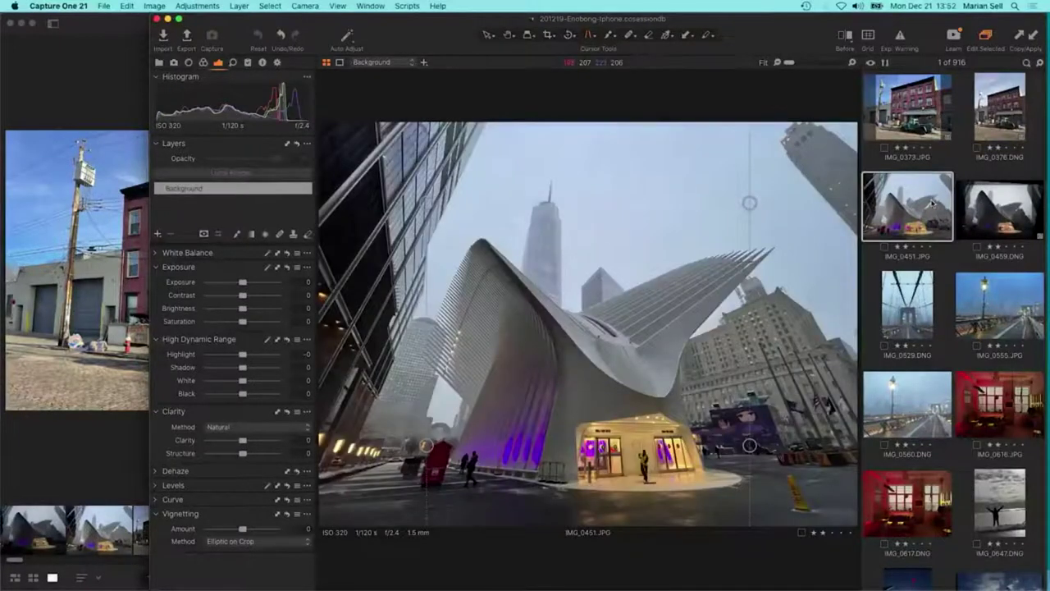
pyautogui.press('Right')
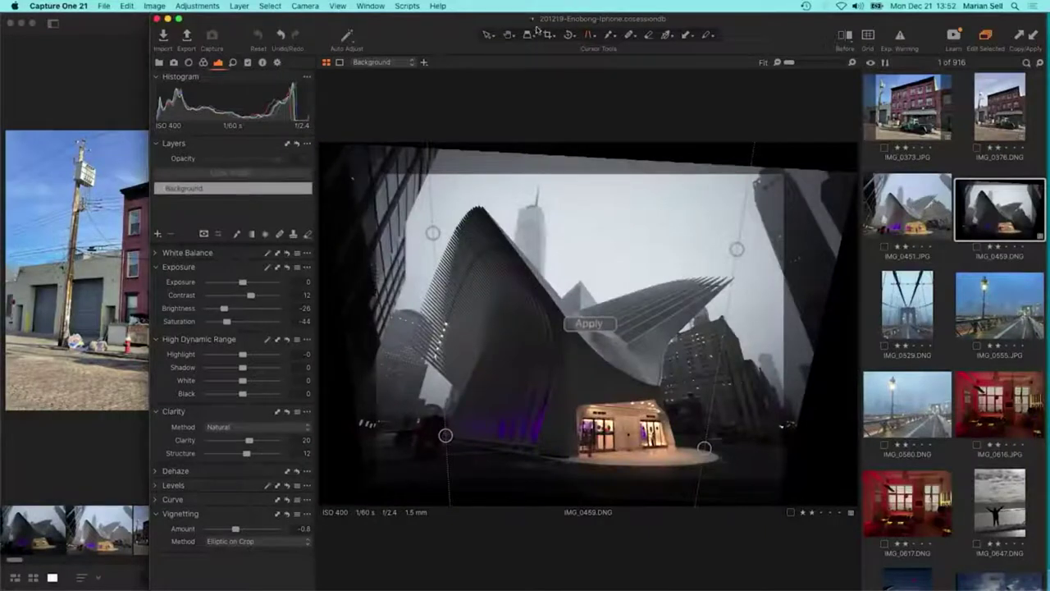
pyautogui.click(509, 35)
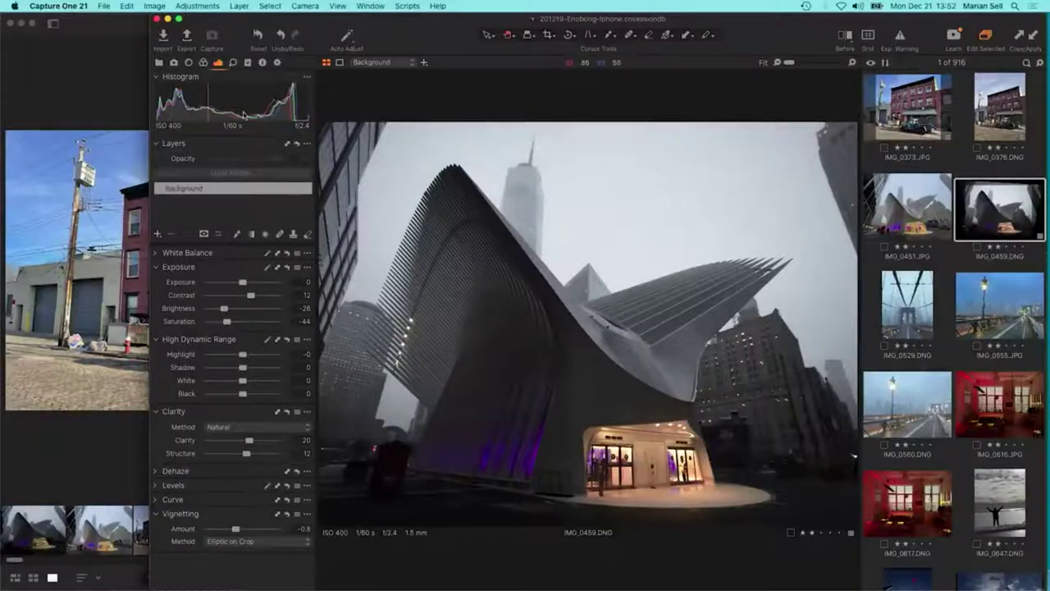
# Compare the fine detail of IMG_0459.DNG and IMG_0451.JPG at 100%, examining the winged structure's edges, ribs and the building behind it.
pyautogui.click(203, 62)
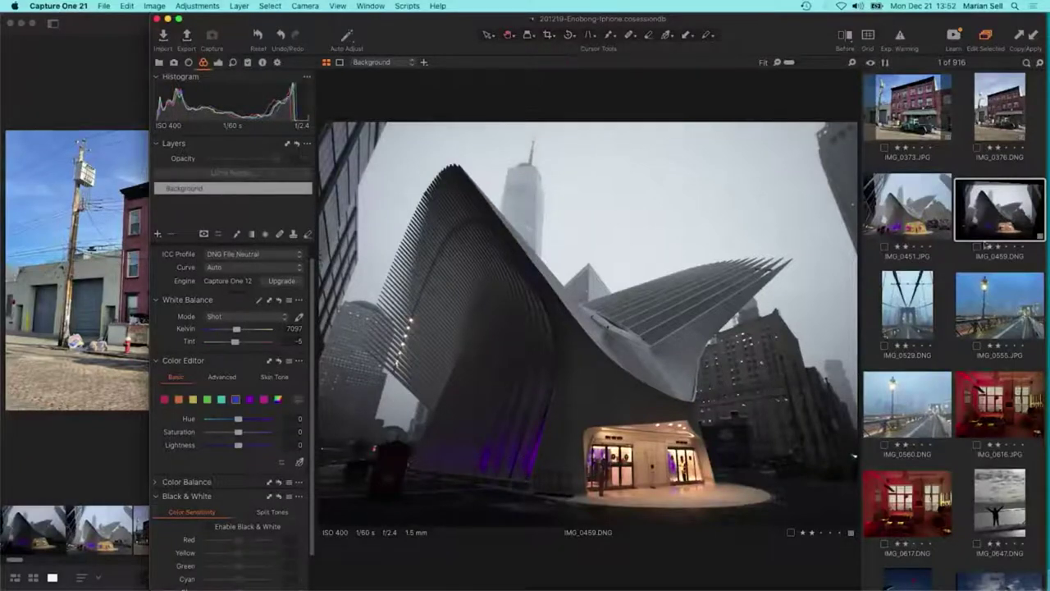
pyautogui.click(671, 388)
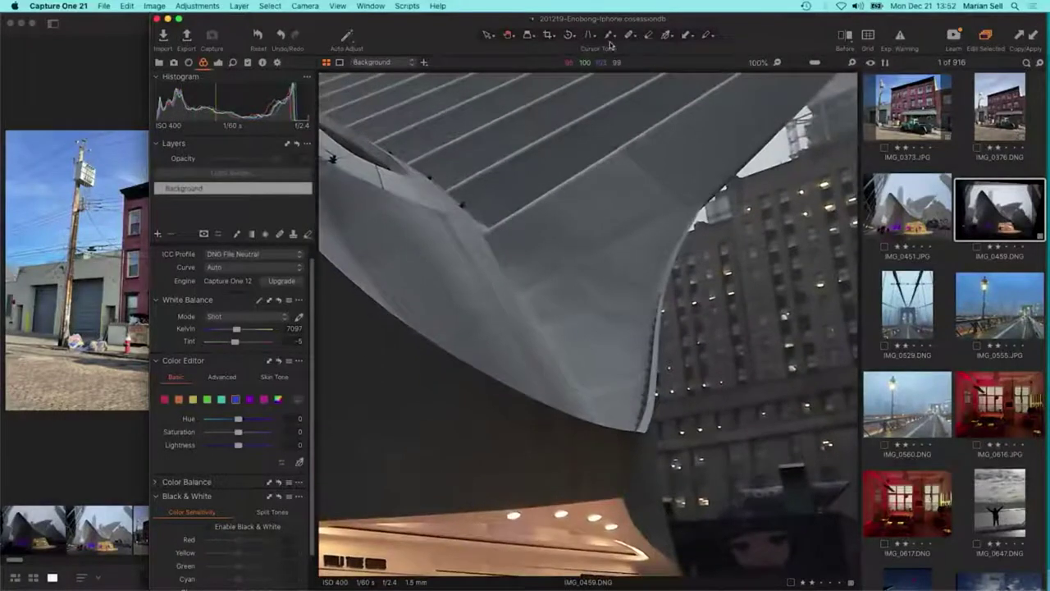
pyautogui.click(589, 36)
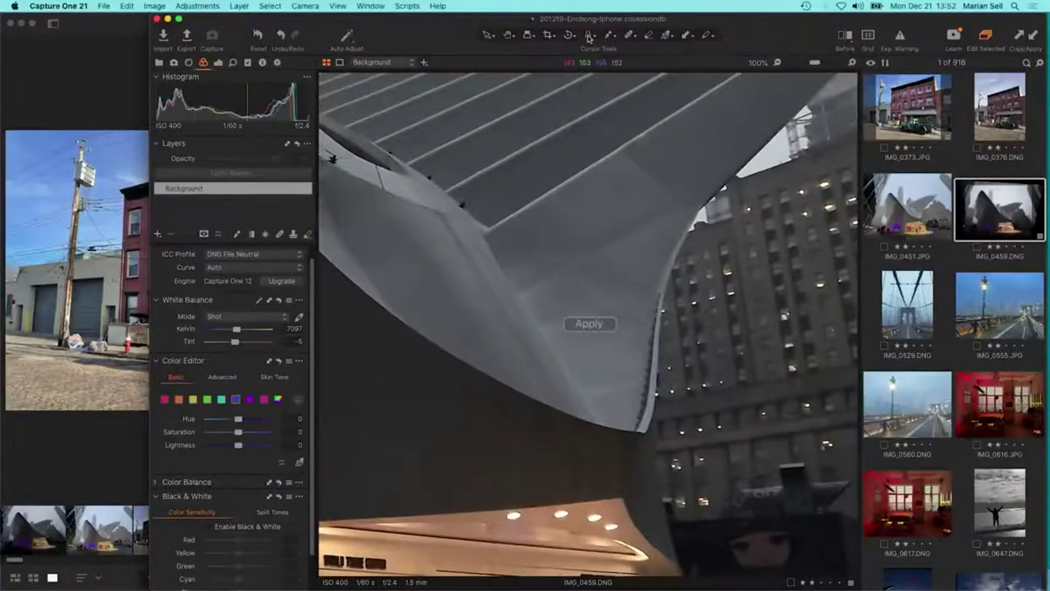
pyautogui.click(509, 36)
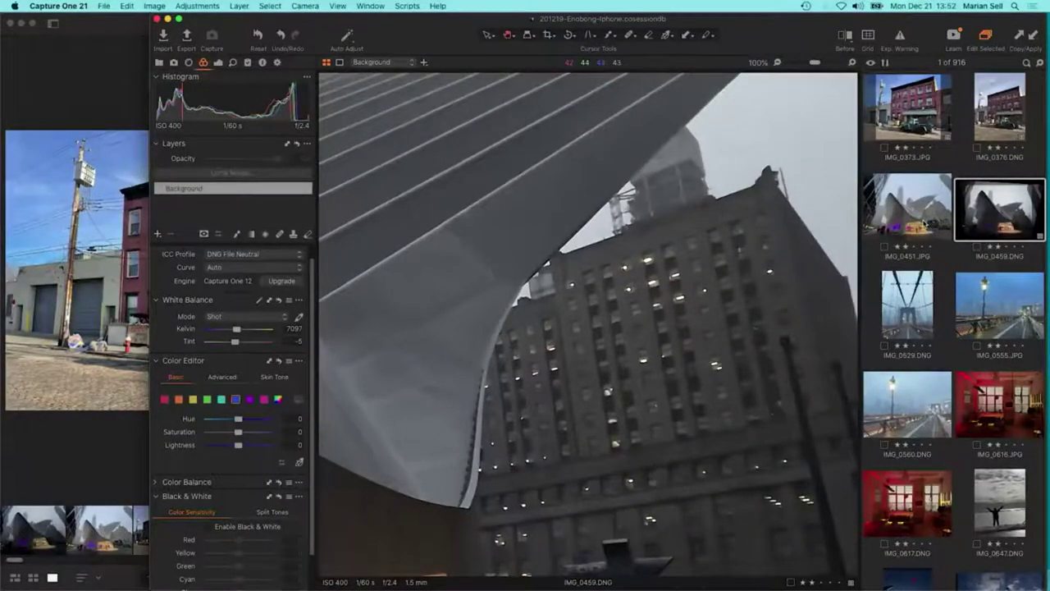
pyautogui.press('Left')
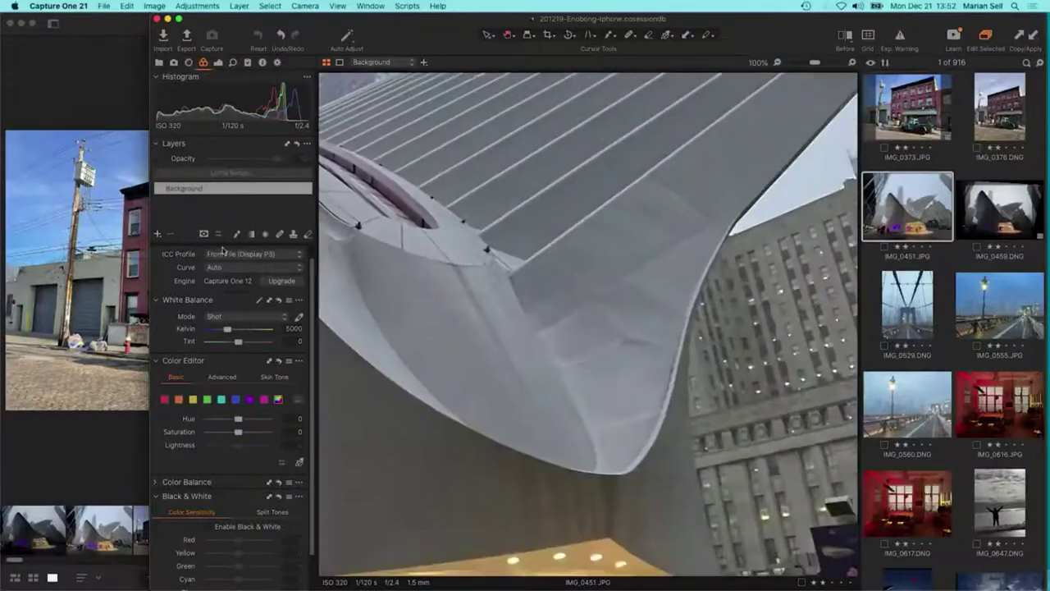
pyautogui.moveTo(829, 246); pyautogui.dragTo(640, 264)
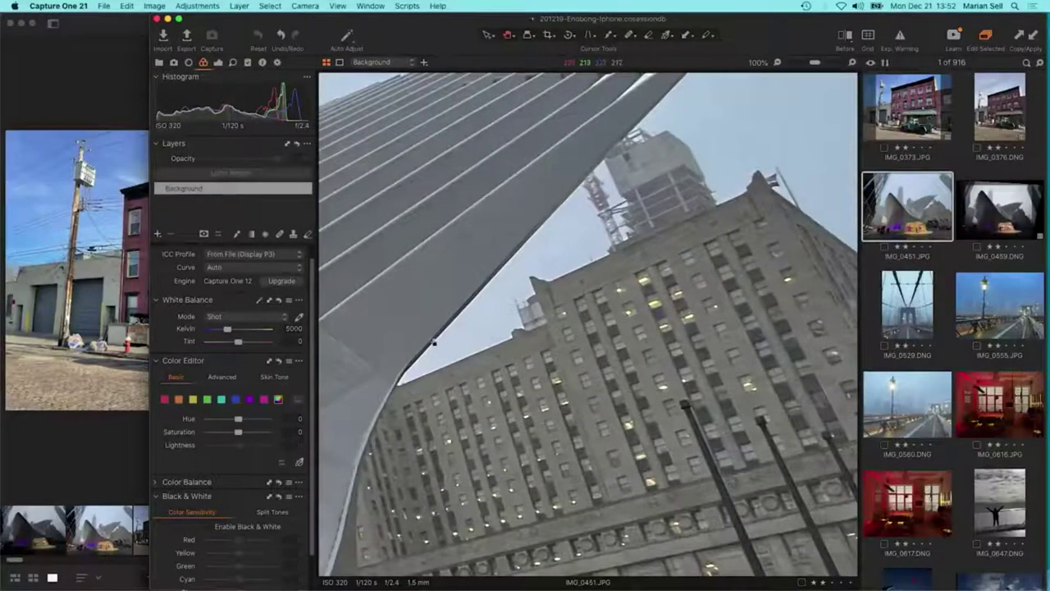
pyautogui.click(1008, 211)
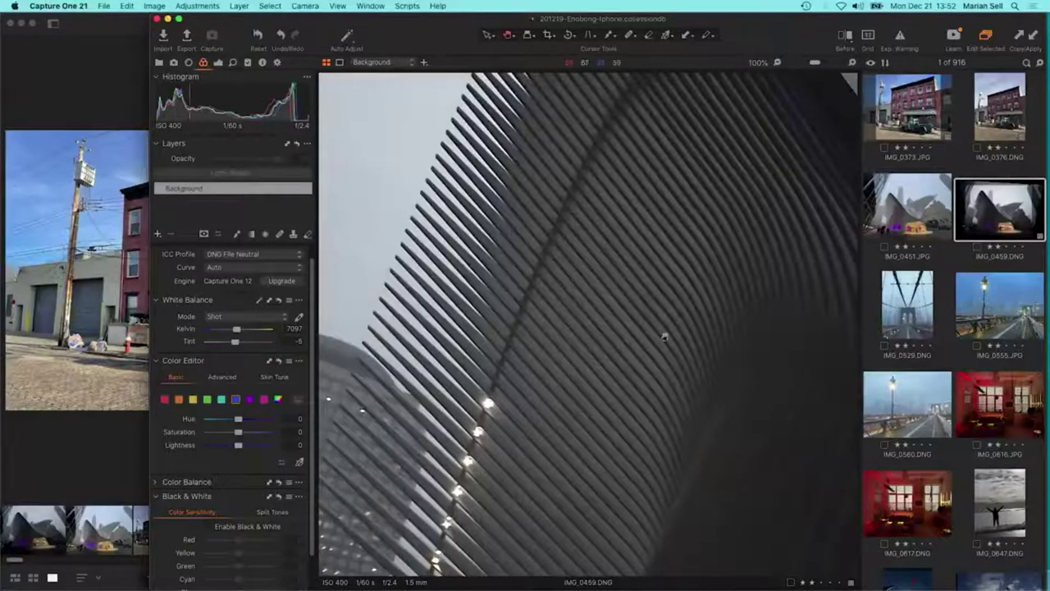
pyautogui.click(906, 222)
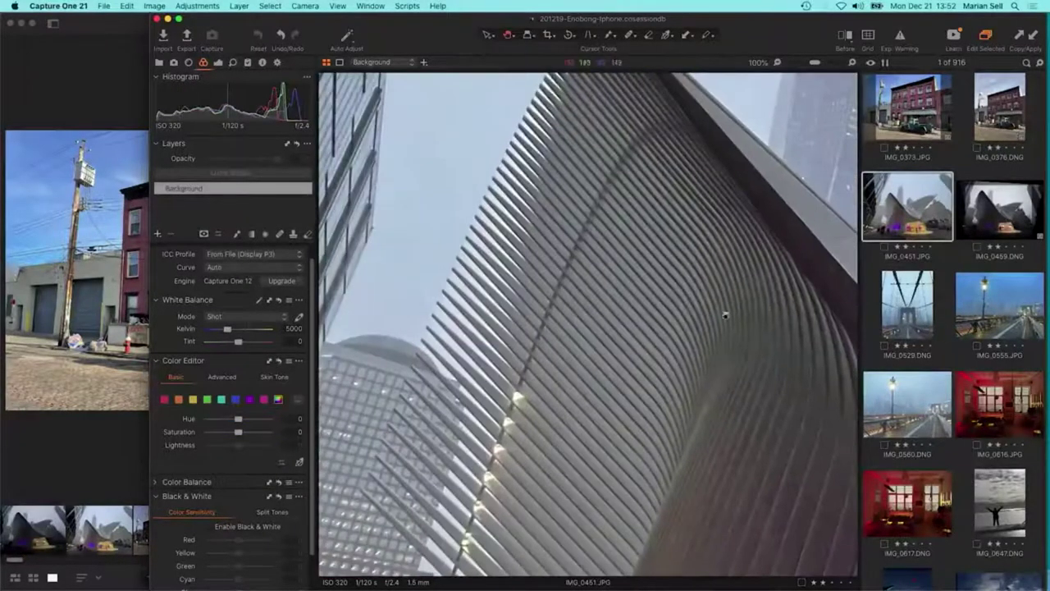
pyautogui.click(1024, 228)
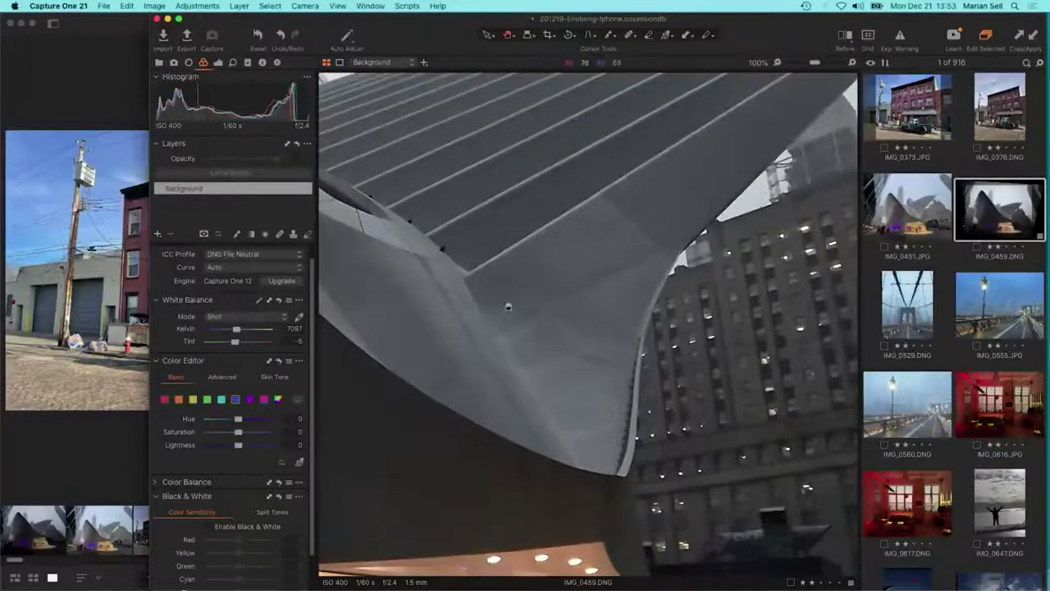
# Set the clarity structure of IMG_0451.JPG to 100.
pyautogui.click(914, 213)
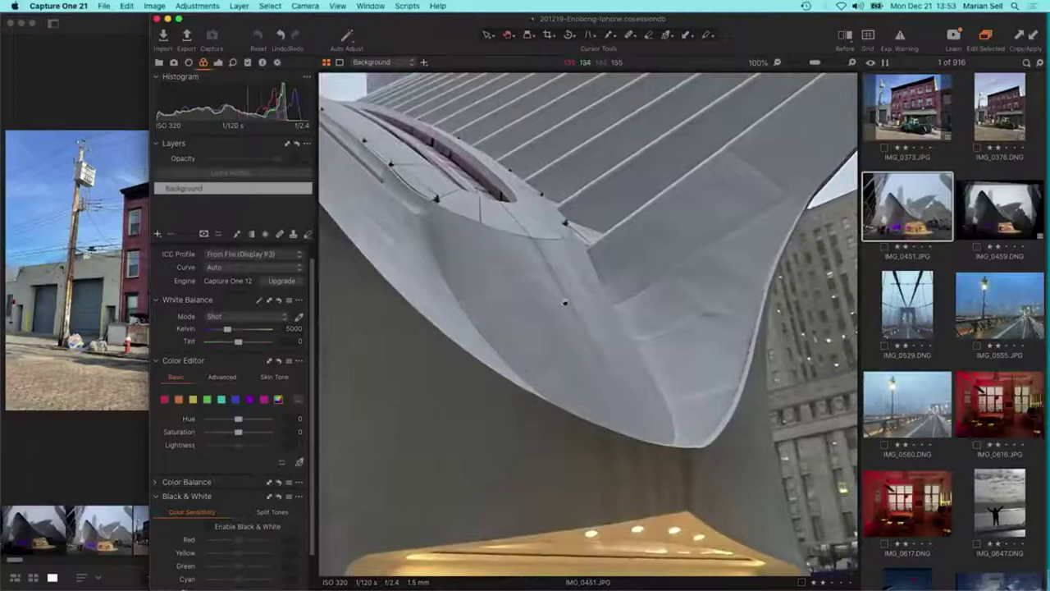
pyautogui.click(218, 65)
pyautogui.moveTo(243, 455); pyautogui.dragTo(278, 457)
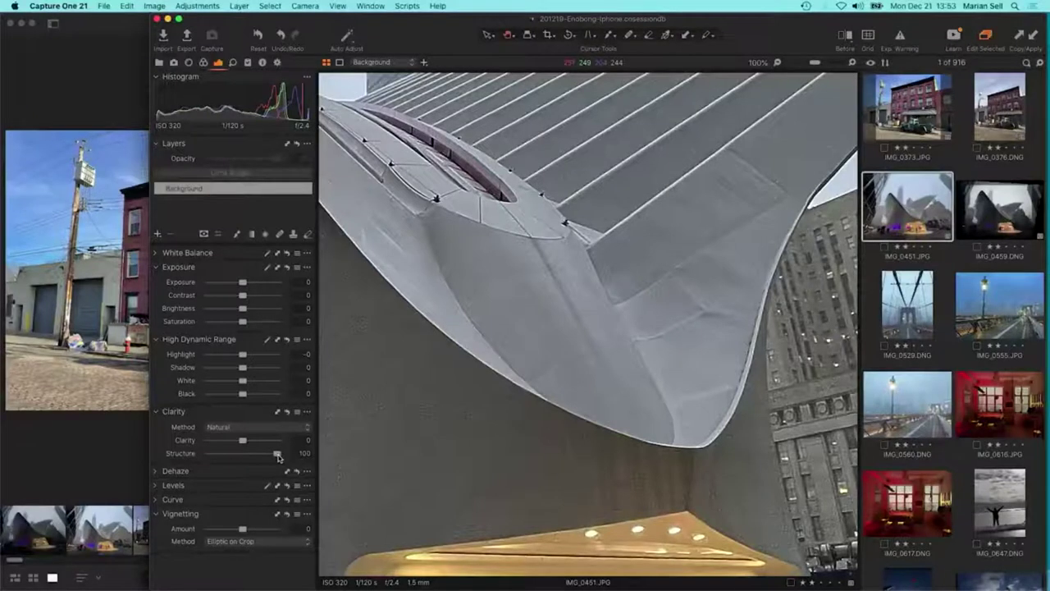
# Set the clarity structure of IMG_0459.DNG to 44 and inspect the winged structure and the building behind it at 100%.
pyautogui.click(988, 215)
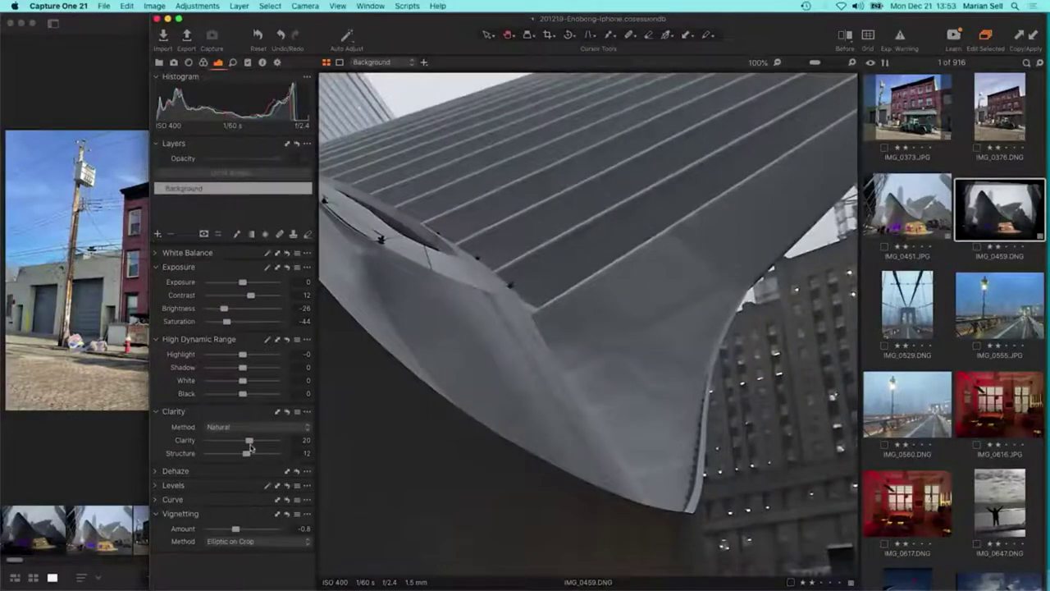
pyautogui.moveTo(247, 456); pyautogui.dragTo(258, 457)
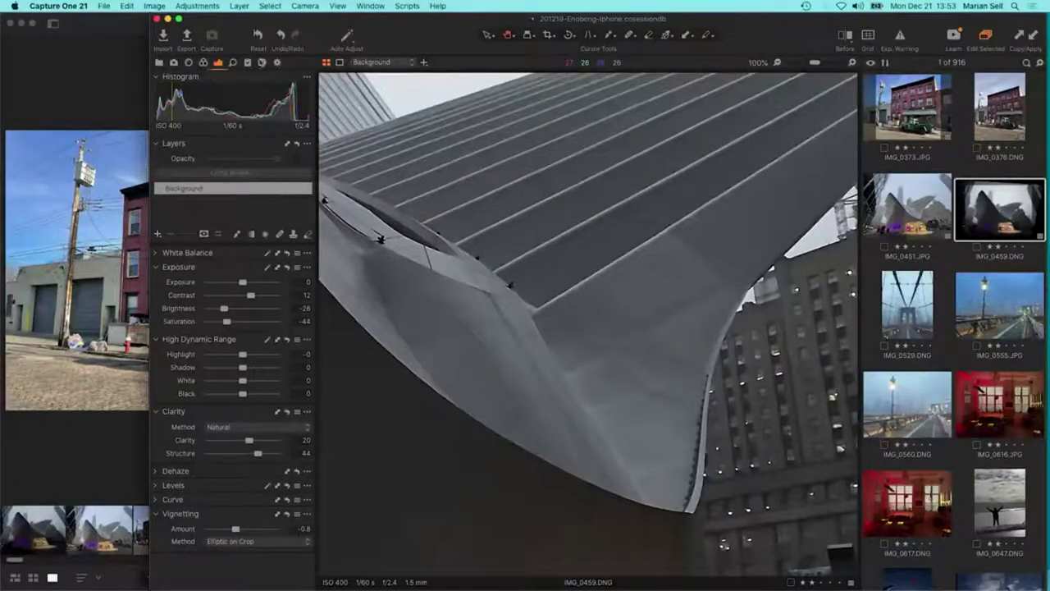
pyautogui.moveTo(552, 229); pyautogui.dragTo(456, 311)
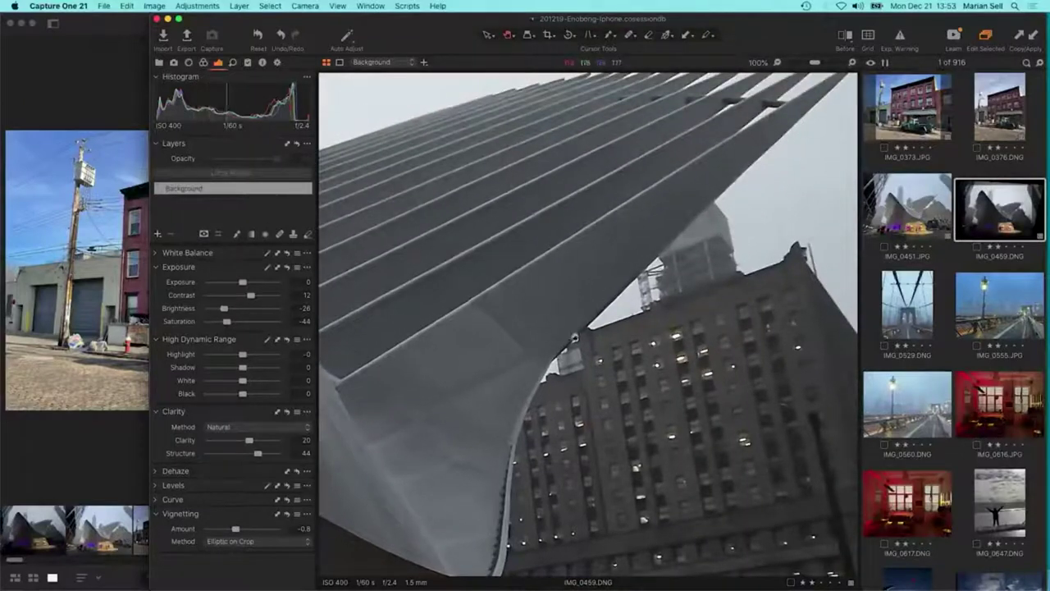
pyautogui.scroll(-5, 636, 230)
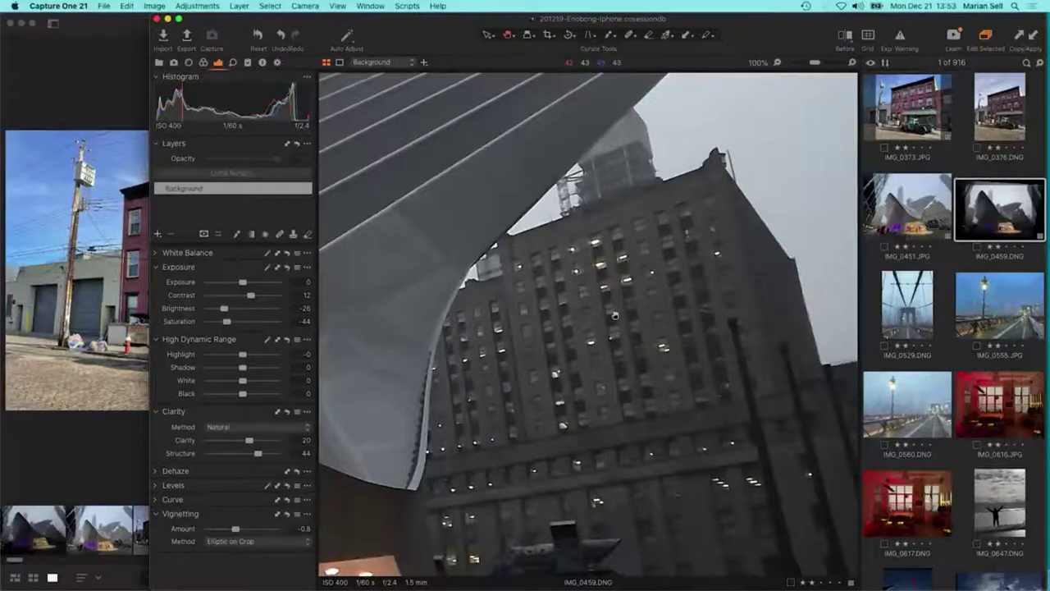
pyautogui.click(615, 316)
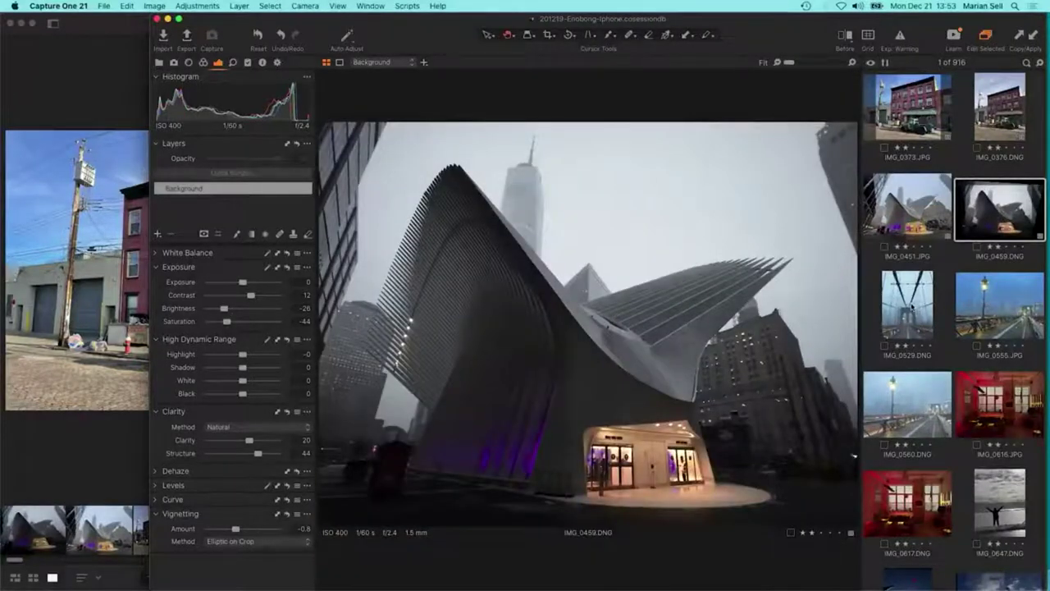
# Display the bridge photo IMG_0529.DNG, switch to Adobe Lightroom and open the same photo there.
pyautogui.click(912, 307)
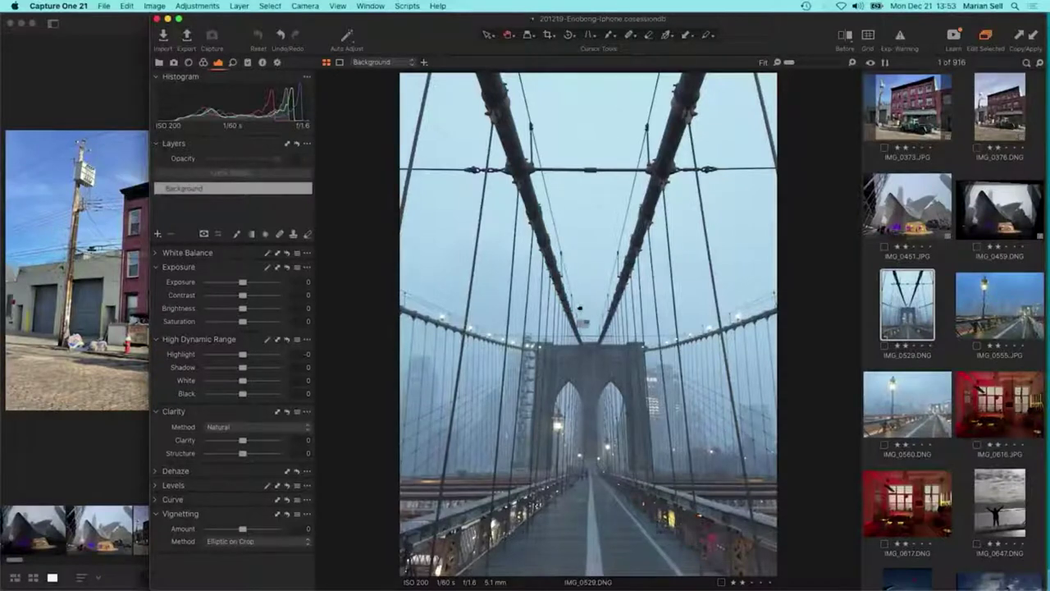
pyautogui.click(96, 55)
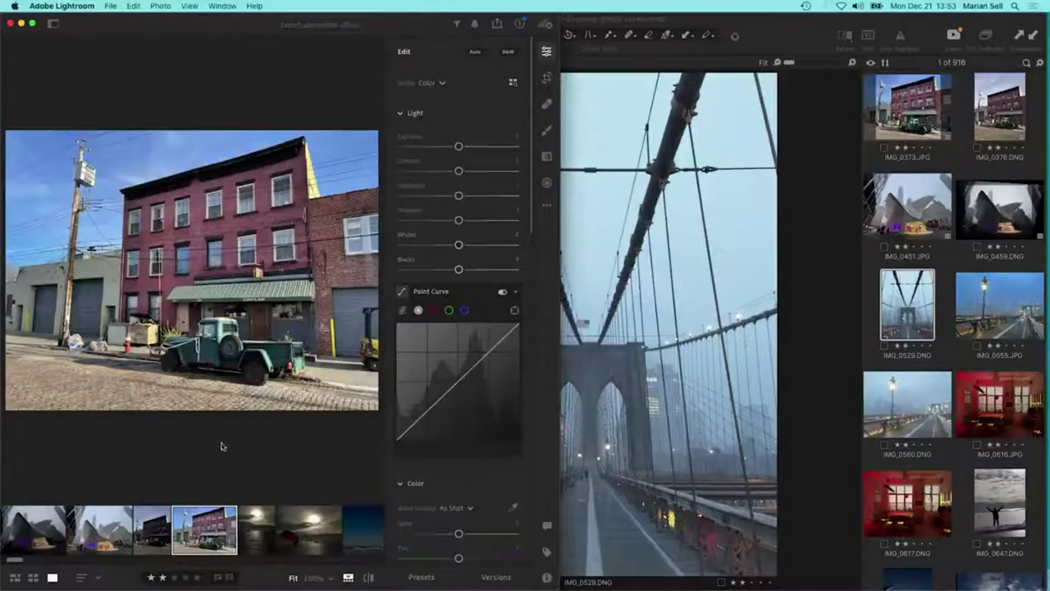
pyautogui.scroll(2, 27, 514)
pyautogui.click(101, 525)
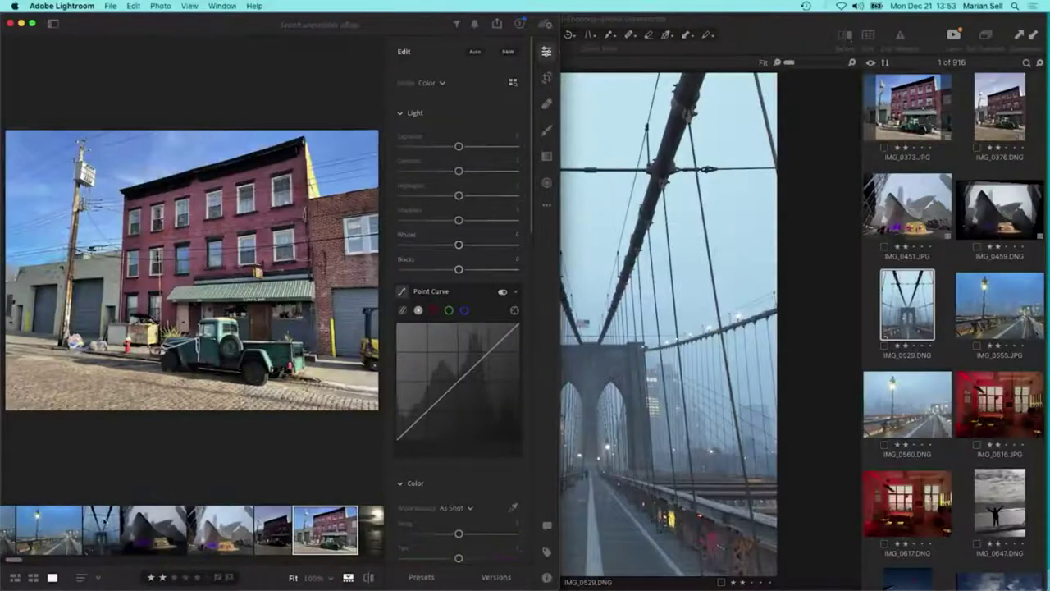
# Apply the Adobe Landscape profile to the bridge photo in Lightroom and compare it with the Capture One rendering of IMG_0529.DNG.
pyautogui.moveTo(445, 86)
pyautogui.click(489, 84)
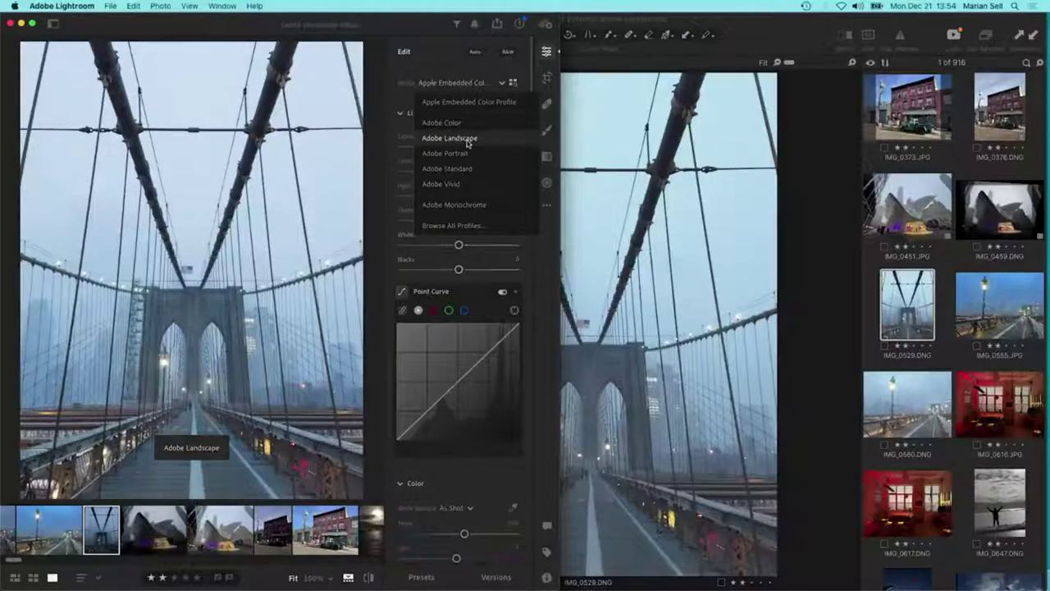
pyautogui.click(467, 143)
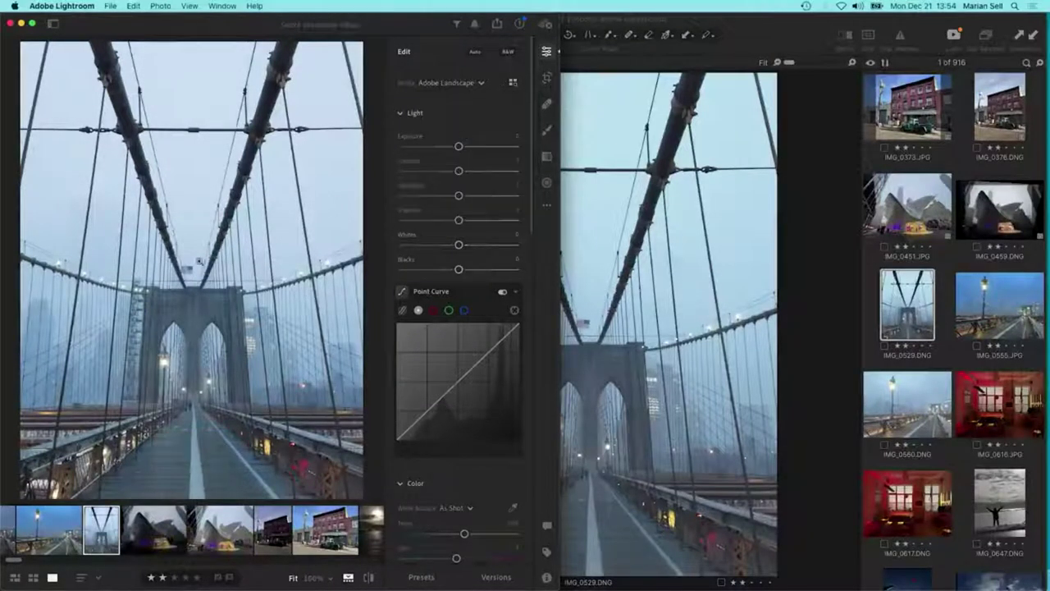
pyautogui.click(185, 305)
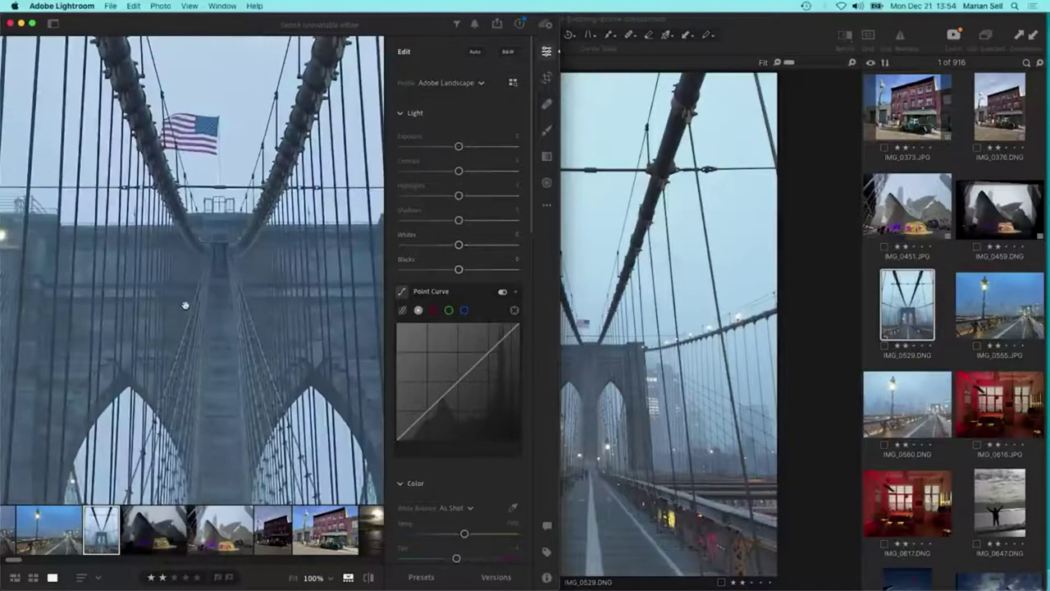
pyautogui.click(792, 25)
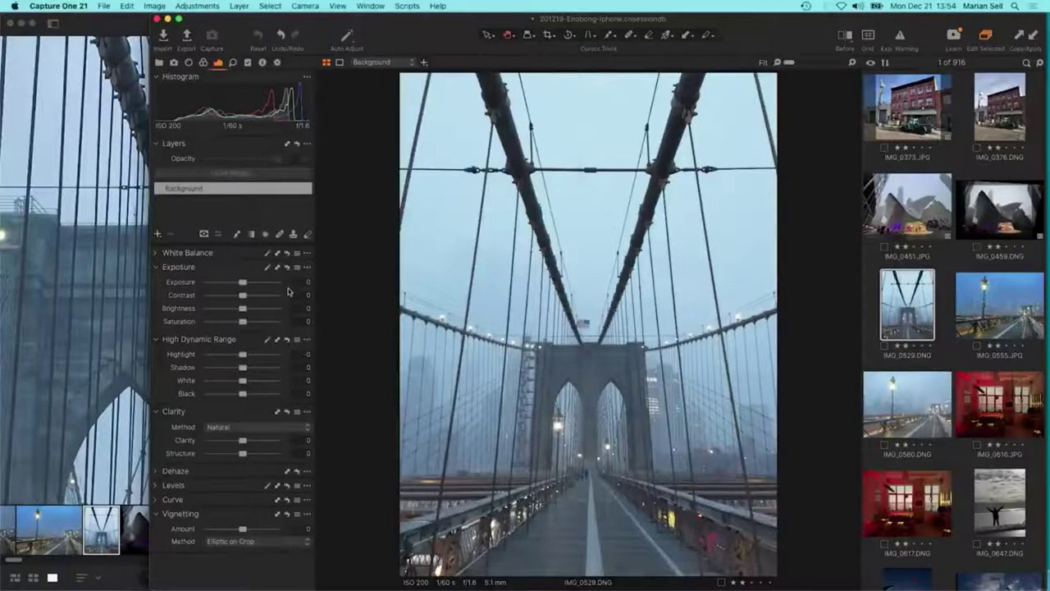
pyautogui.click(94, 261)
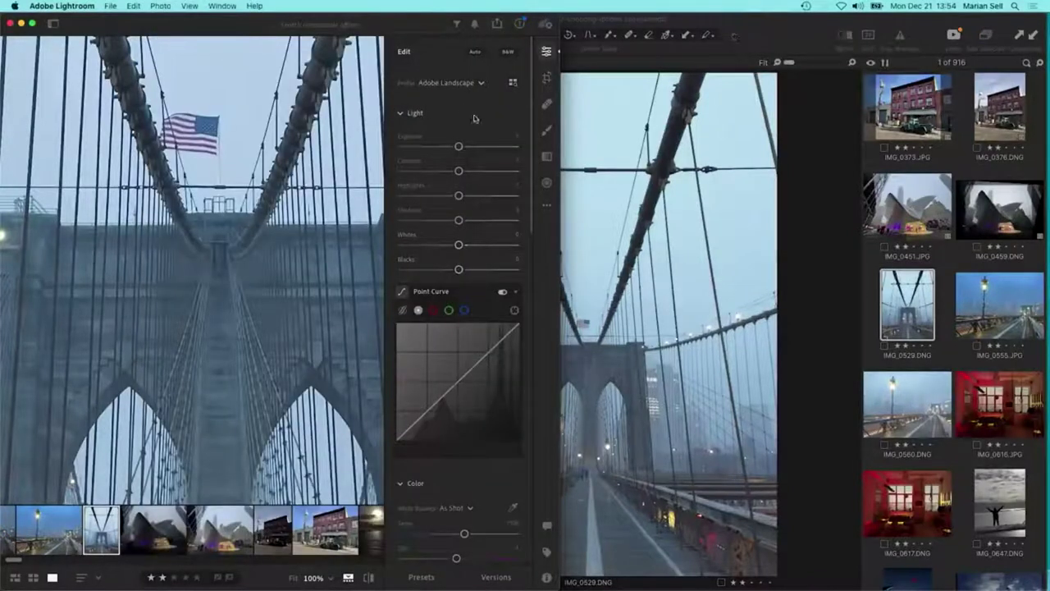
# Undo the Adobe Landscape profile and examine the bridge cables and flag at 100% and in the full view.
pyautogui.click(464, 84)
pyautogui.press('super+z')
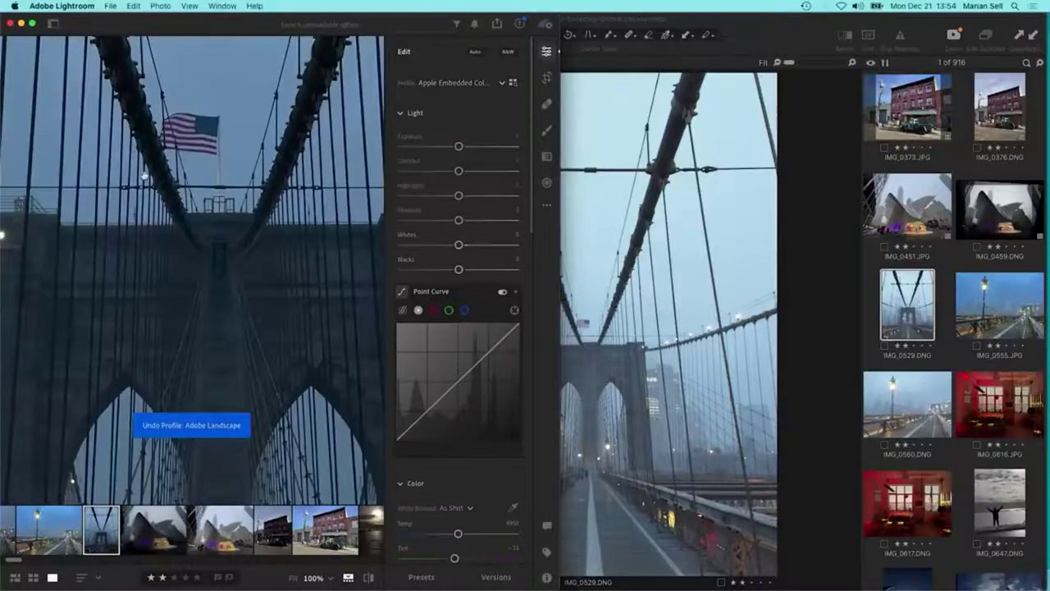
pyautogui.scroll(10, 209, 214)
pyautogui.click(209, 282)
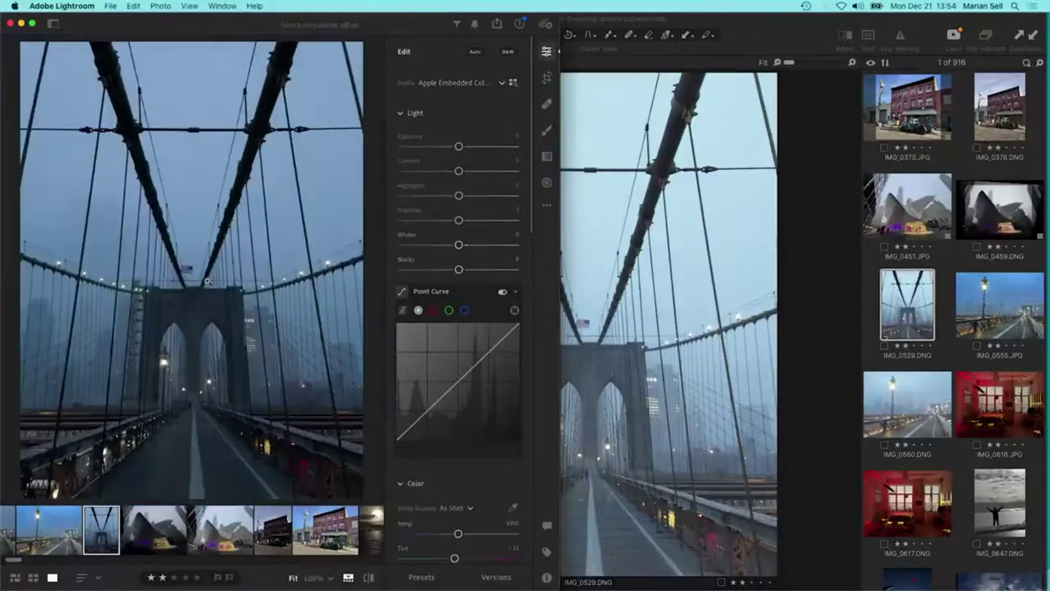
pyautogui.click(225, 284)
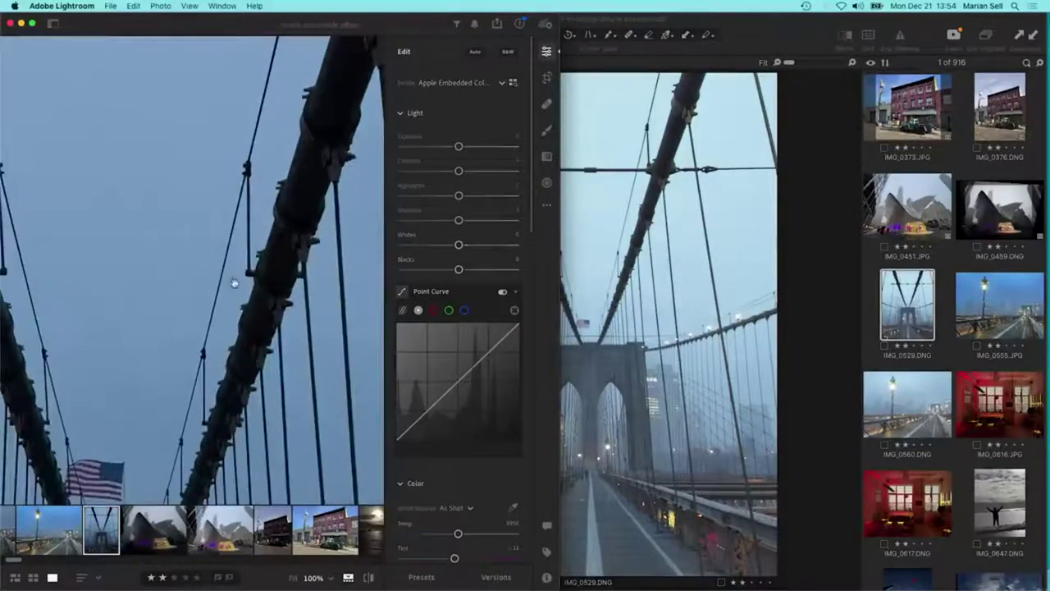
pyautogui.click(135, 400)
# Switch back to Capture One and compare the full views of IMG_0555.JPG and IMG_0560.DNG.
pyautogui.click(745, 35)
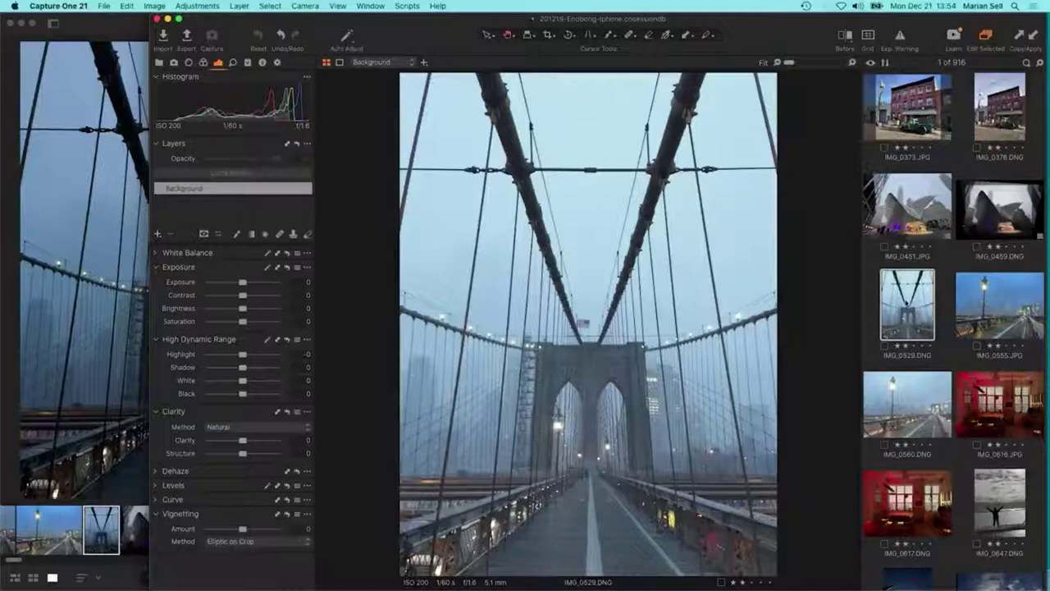
pyautogui.click(988, 314)
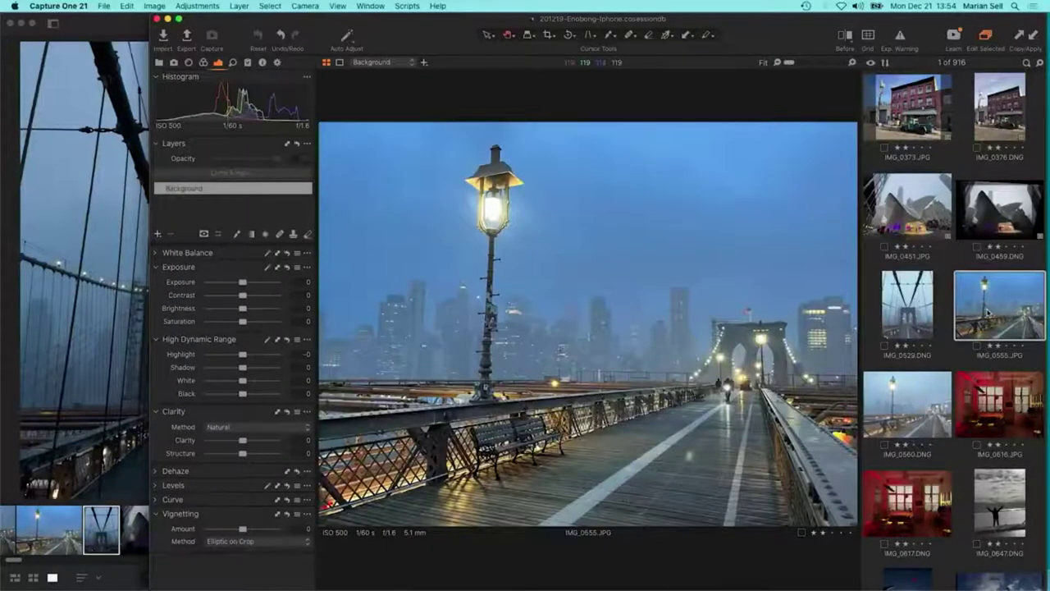
pyautogui.press('Right')
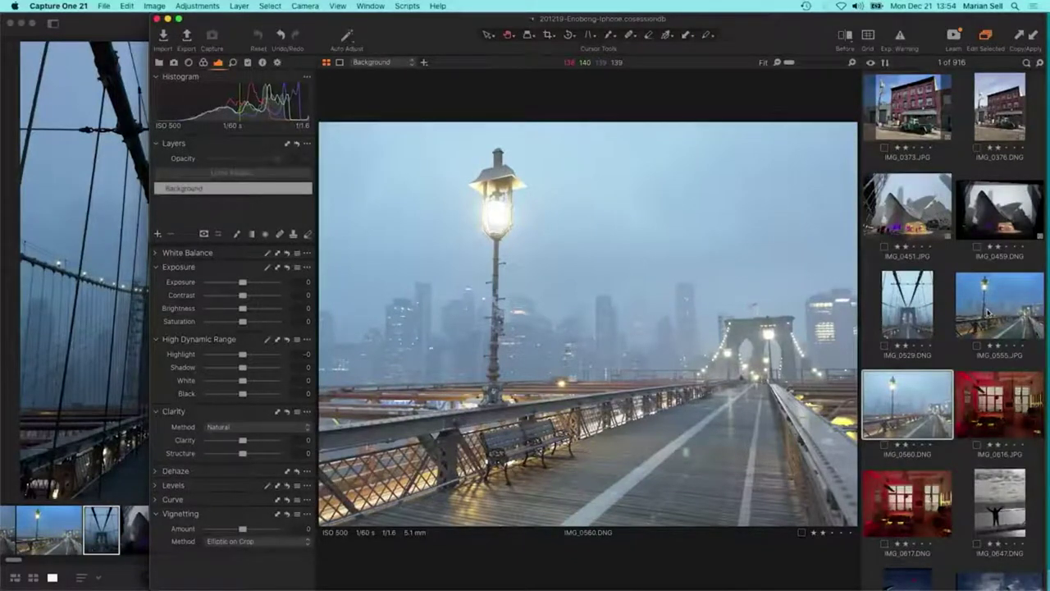
pyautogui.click(989, 313)
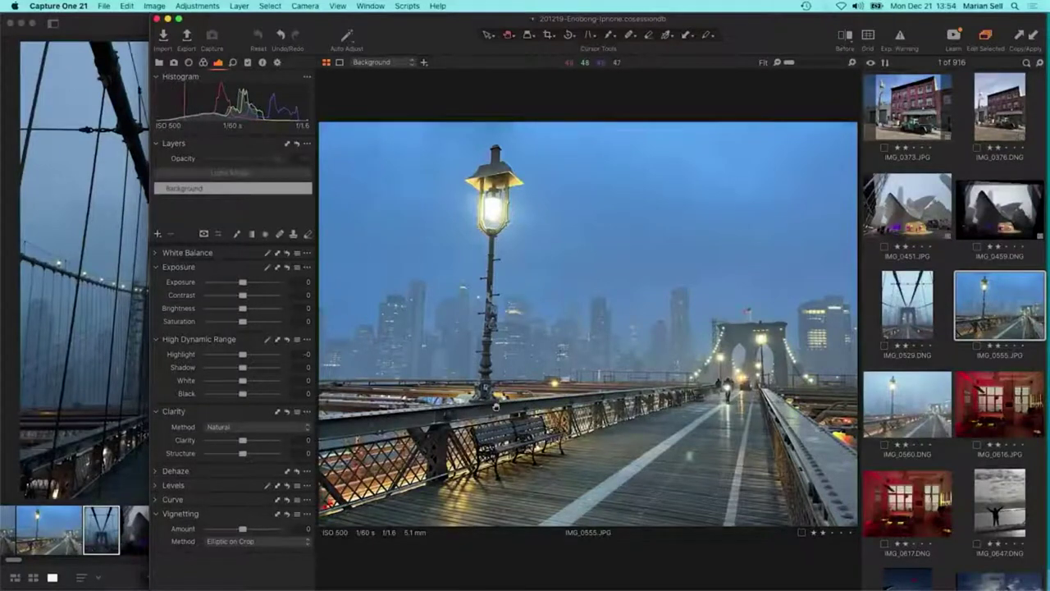
# Compare the bench and railing detail of IMG_0555.JPG and IMG_0560.DNG at 100%, including the JPG's lamp post base and skyline.
pyautogui.moveTo(495, 405); pyautogui.dragTo(528, 356)
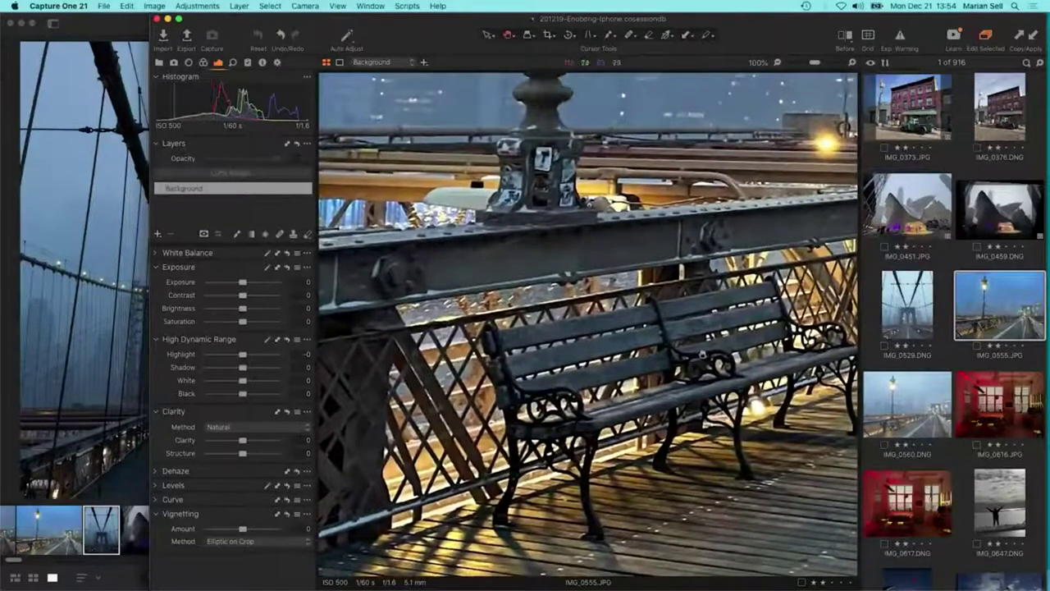
pyautogui.moveTo(573, 283); pyautogui.dragTo(645, 279)
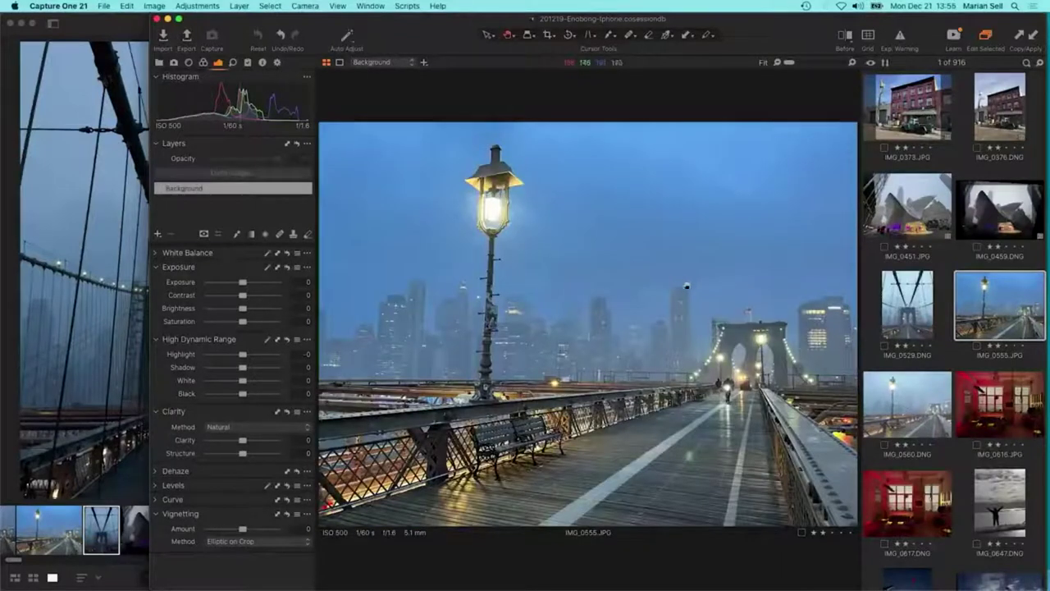
pyautogui.click(911, 404)
pyautogui.moveTo(504, 415); pyautogui.dragTo(573, 230)
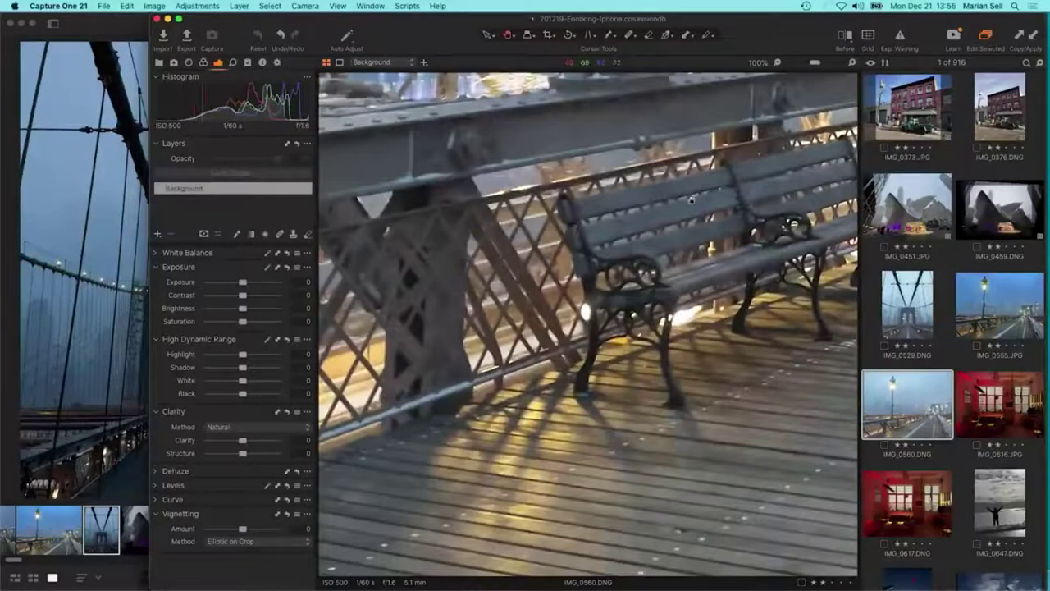
pyautogui.click(997, 328)
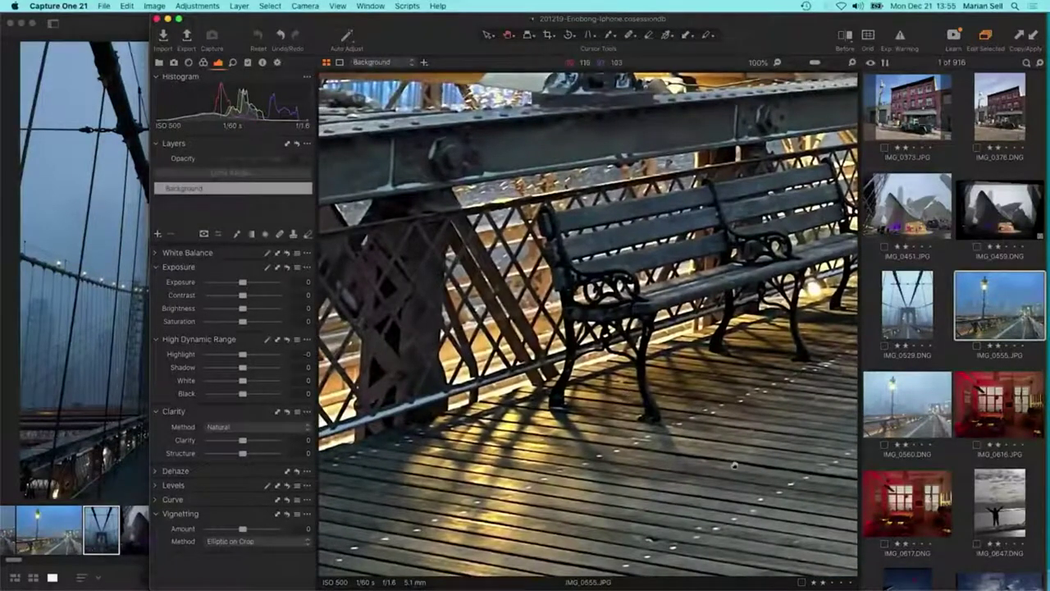
pyautogui.hscroll(5, 587, 324)
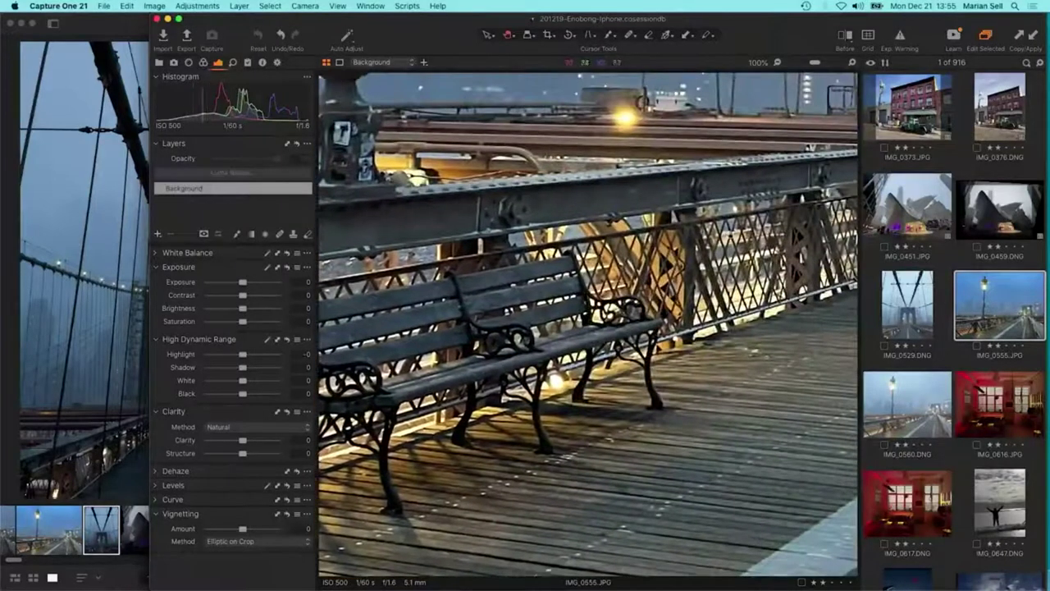
pyautogui.scroll(5, 588, 325)
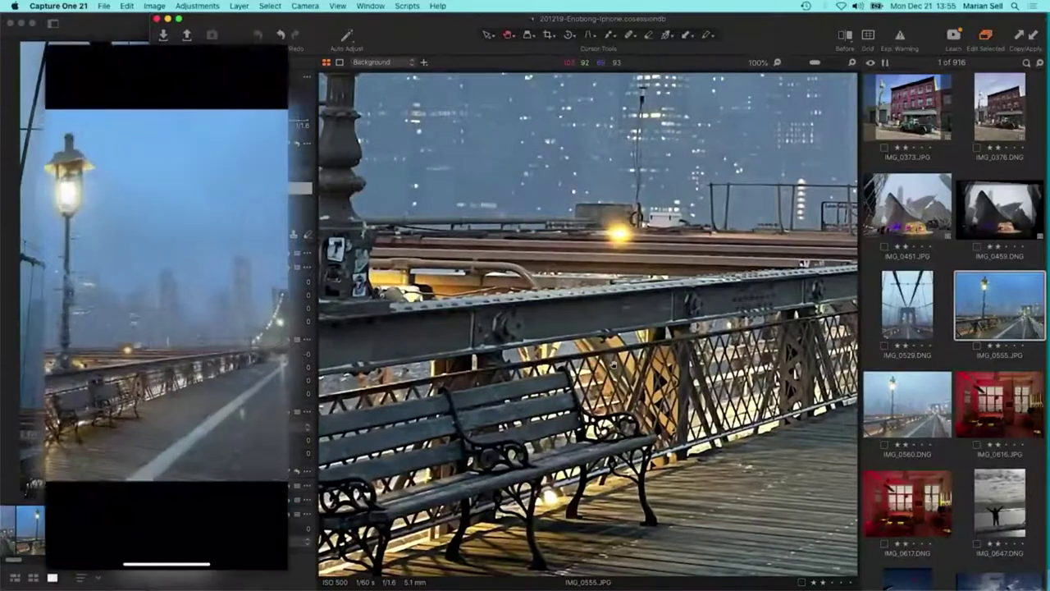
pyautogui.hscroll(-5, 588, 324)
pyautogui.hscroll(-2, 588, 325)
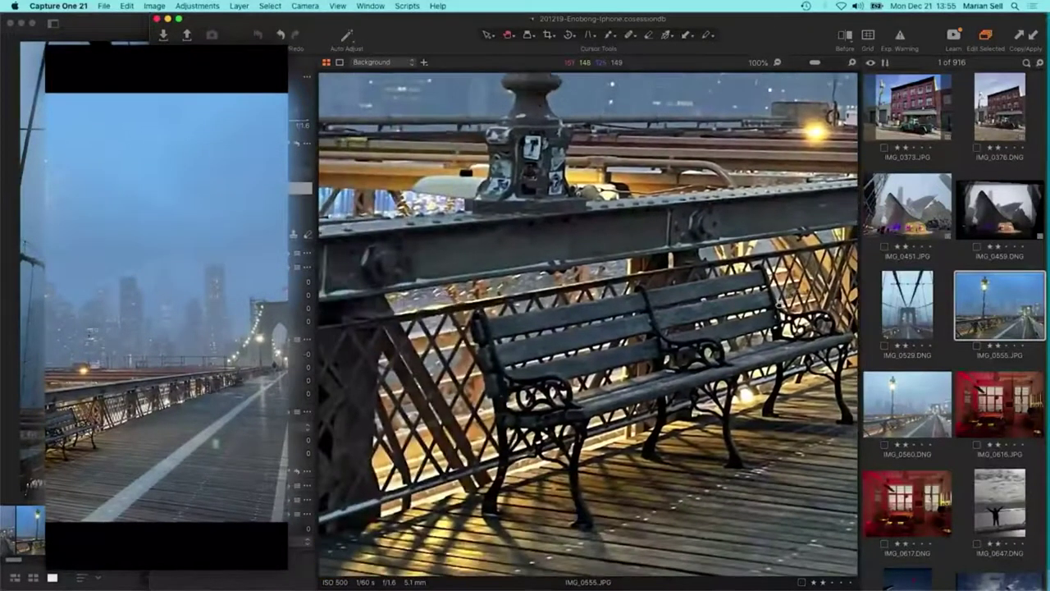
# Examine the bench, railing and wooden boardwalk of IMG_0560.DNG at 100%.
pyautogui.click(911, 308)
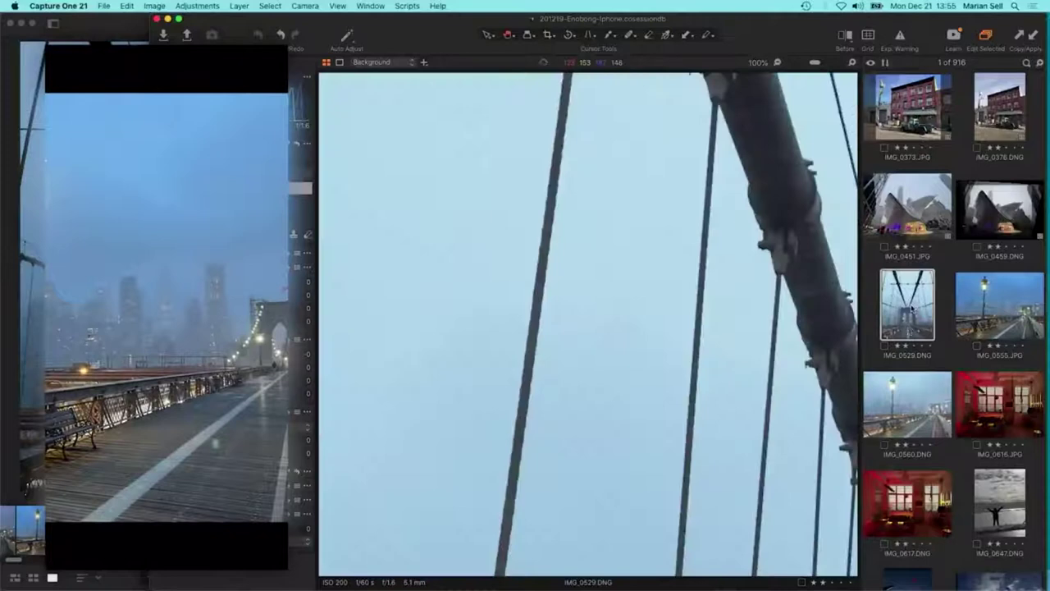
pyautogui.click(908, 402)
pyautogui.scroll(-5, 631, 364)
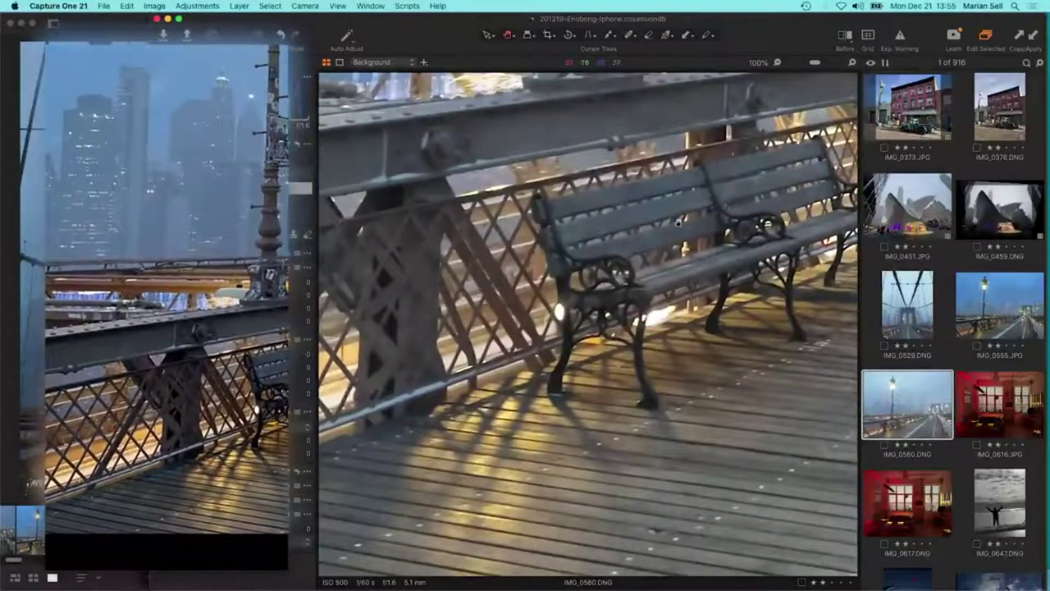
pyautogui.hscroll(3, 756, 230)
pyautogui.hscroll(-1, 699, 216)
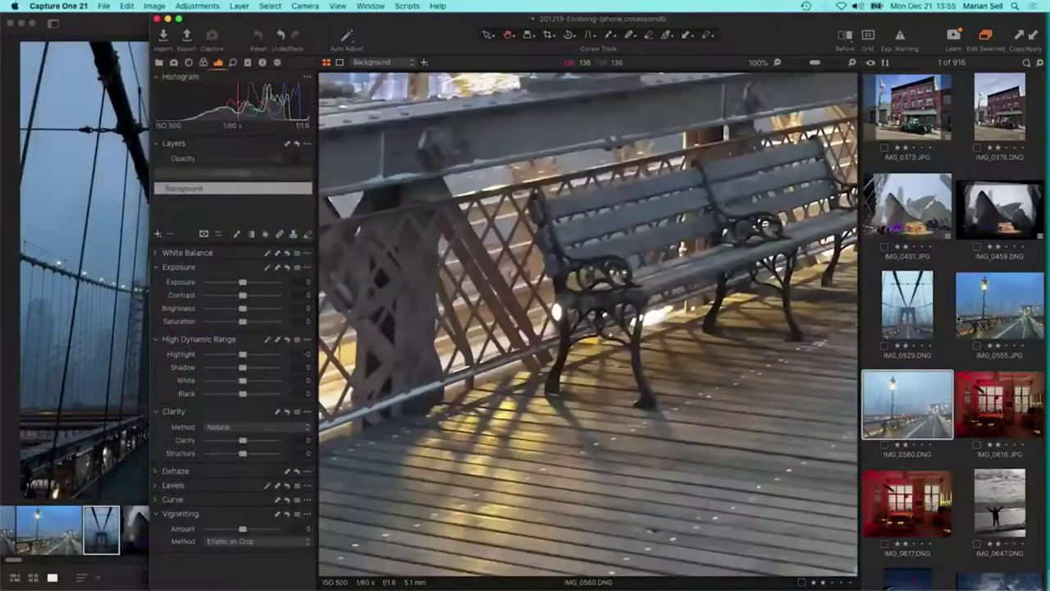
# Compare the whole of IMG_0560.DNG with IMG_0555.JPG and examine the JPG's boardwalk by the bench at 100%.
pyautogui.press('z')
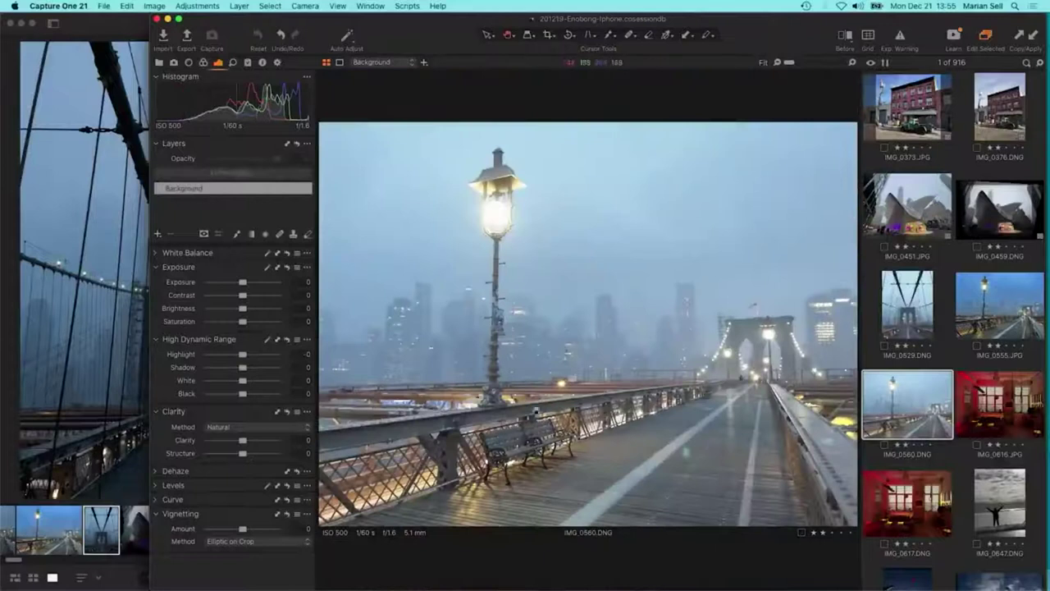
pyautogui.click(1002, 329)
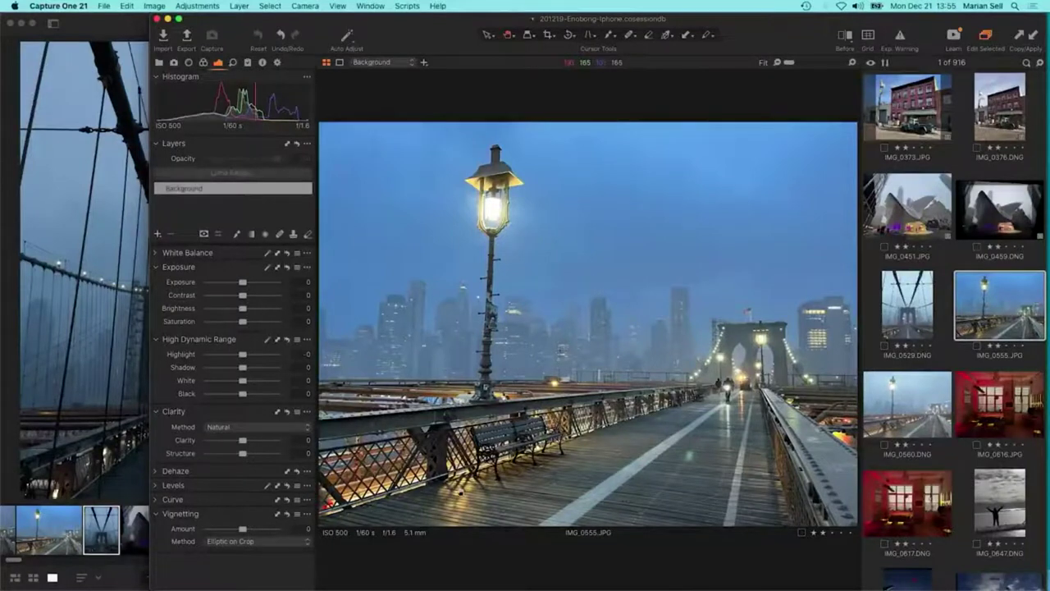
pyautogui.click(460, 492)
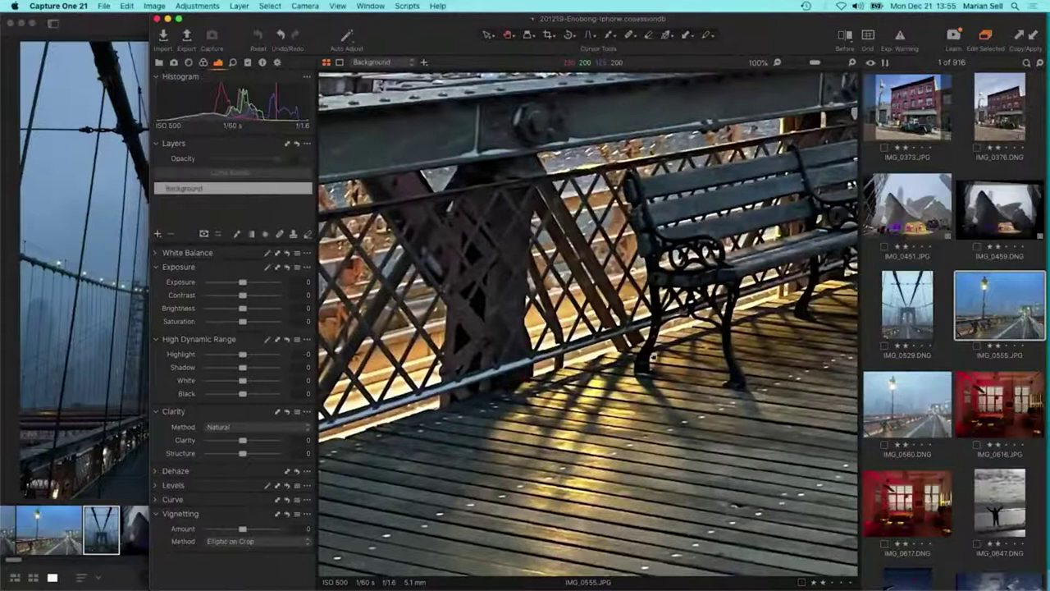
# Compare the foggy skyline behind the lamp post in IMG_0555.JPG and IMG_0560.DNG at 100%.
pyautogui.click(654, 356)
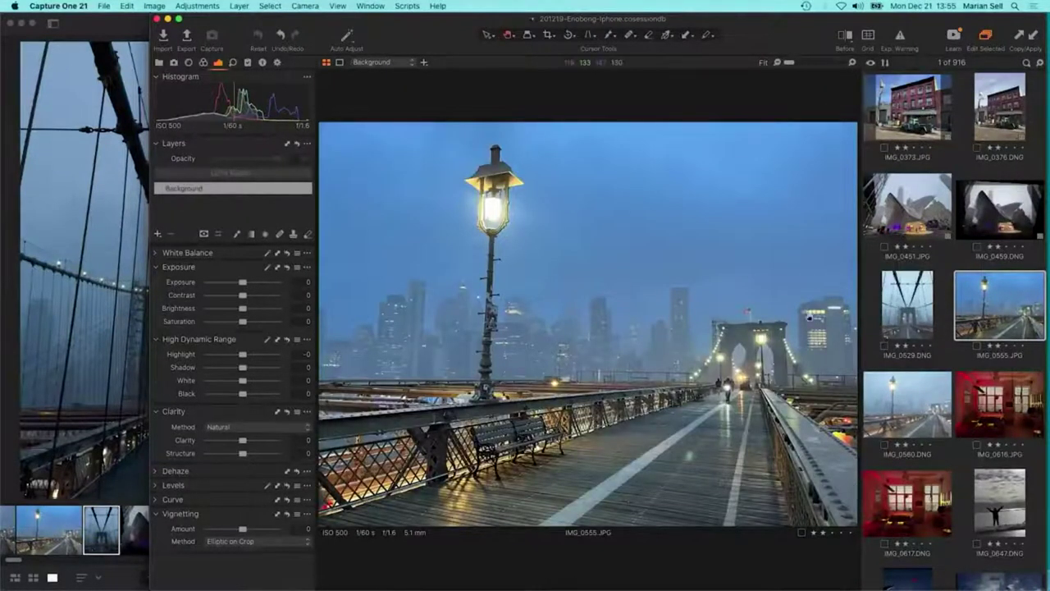
pyautogui.click(535, 342)
pyautogui.moveTo(752, 275); pyautogui.dragTo(668, 321)
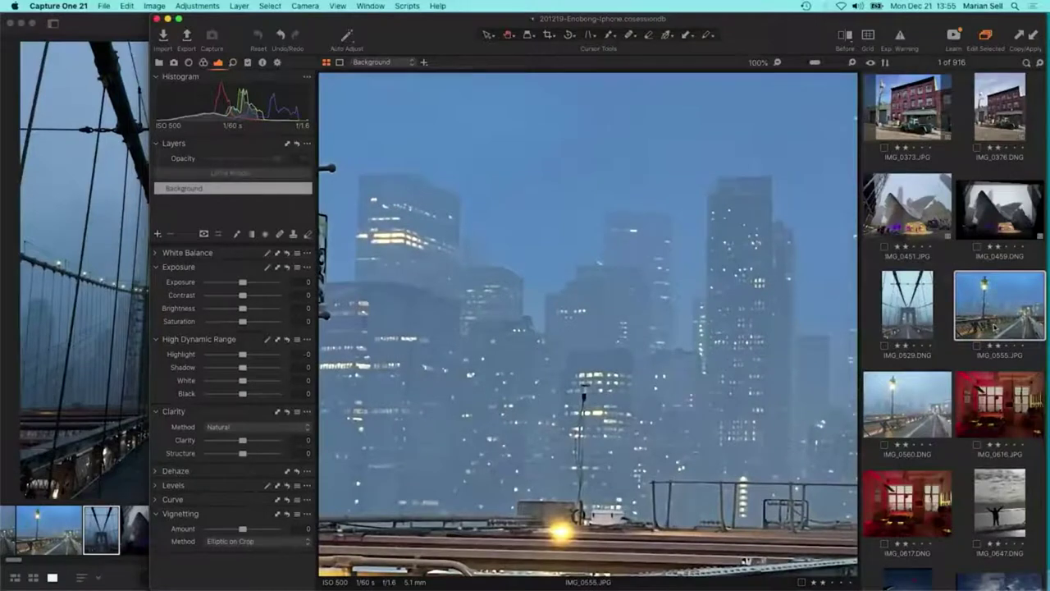
pyautogui.click(889, 414)
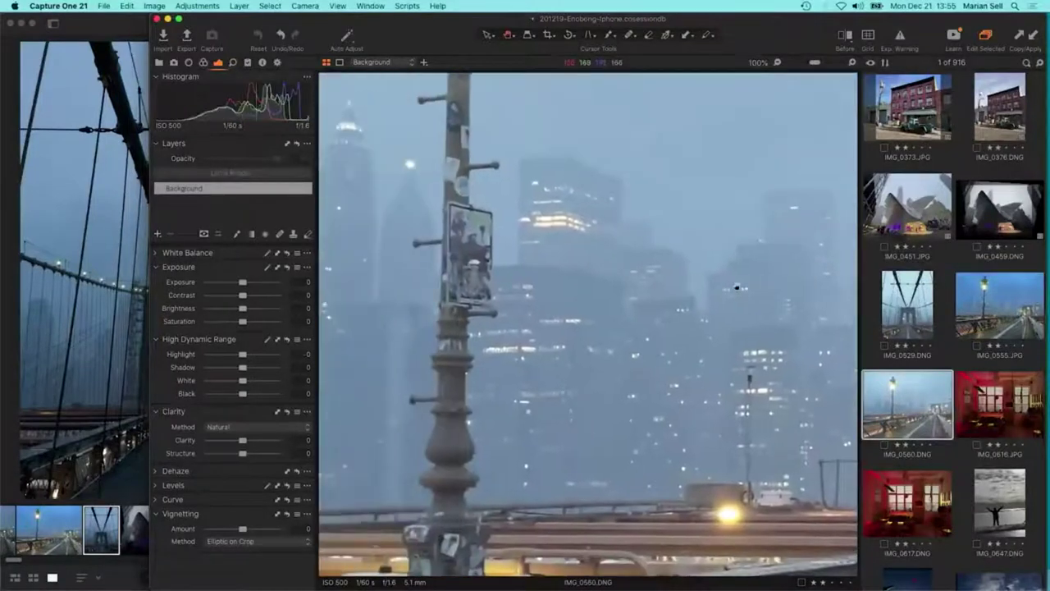
pyautogui.moveTo(737, 287); pyautogui.dragTo(666, 354)
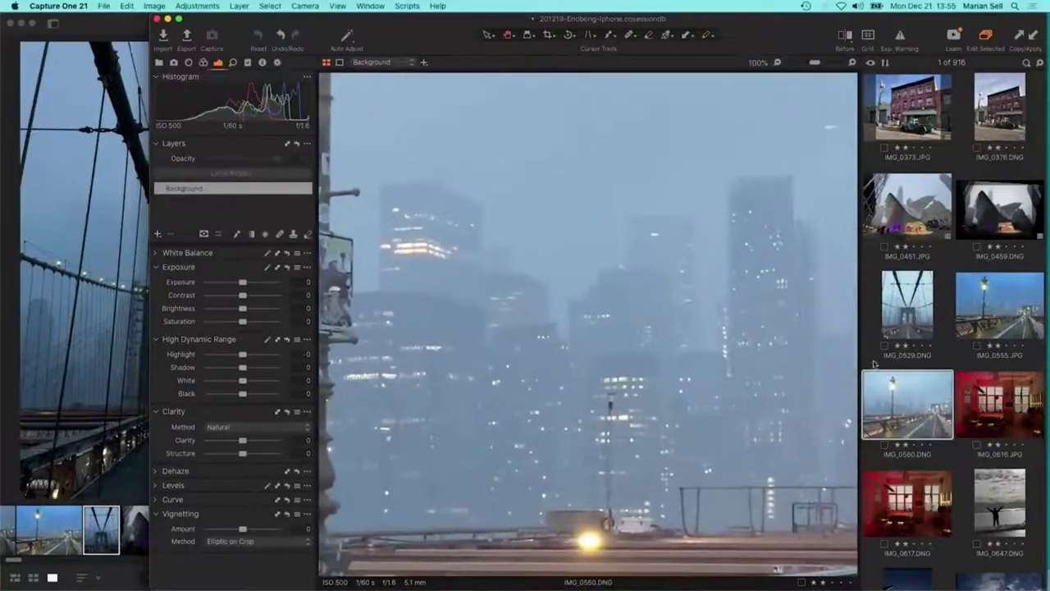
pyautogui.click(503, 320)
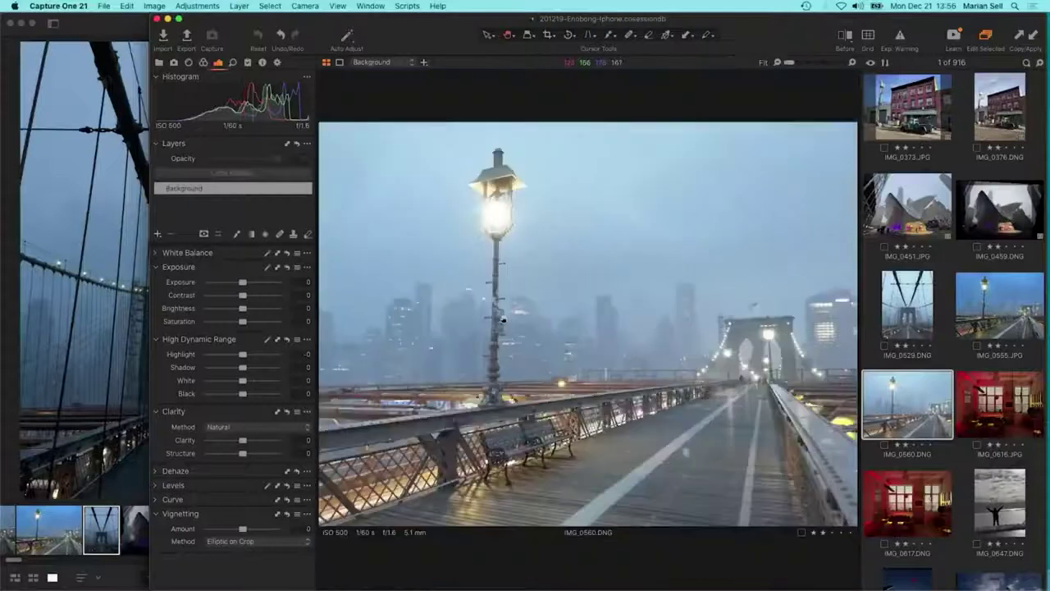
# Compare the full views of IMG_0555.JPG and IMG_0560.DNG, alternating between the two bridge photos.
pyautogui.click(992, 322)
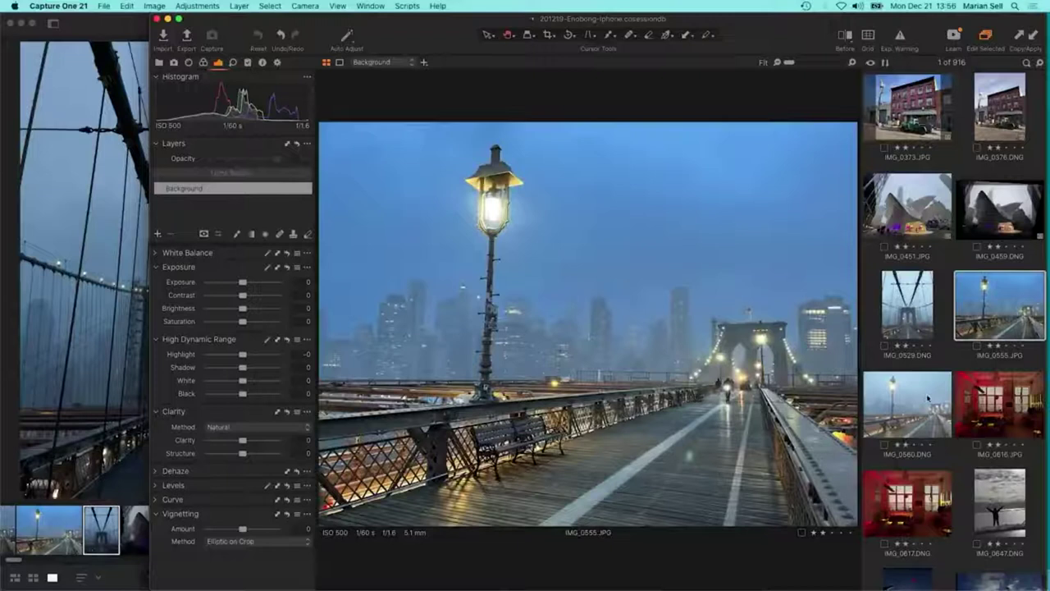
pyautogui.click(929, 398)
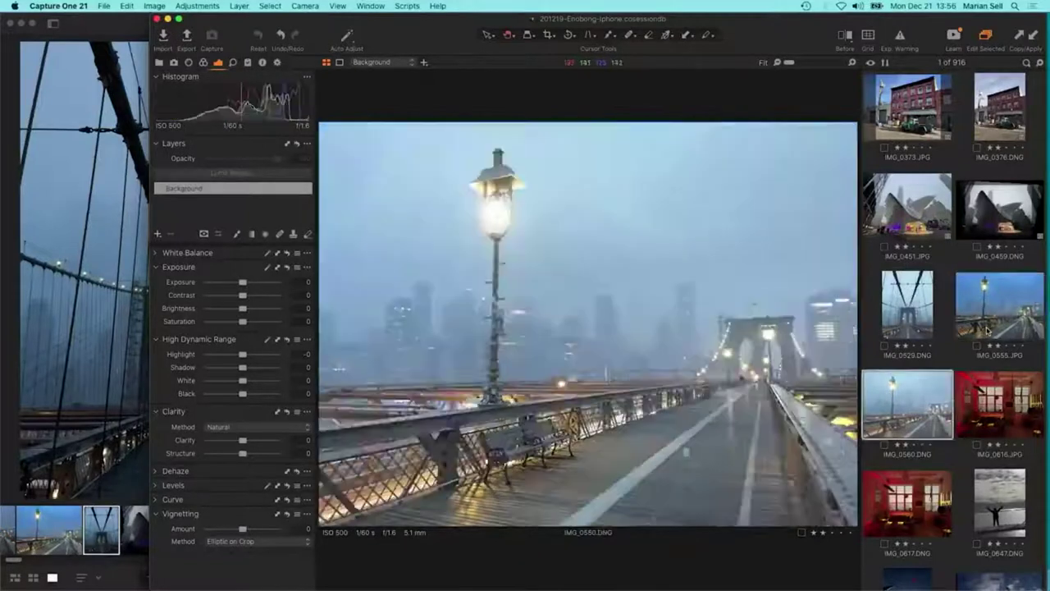
pyautogui.click(987, 325)
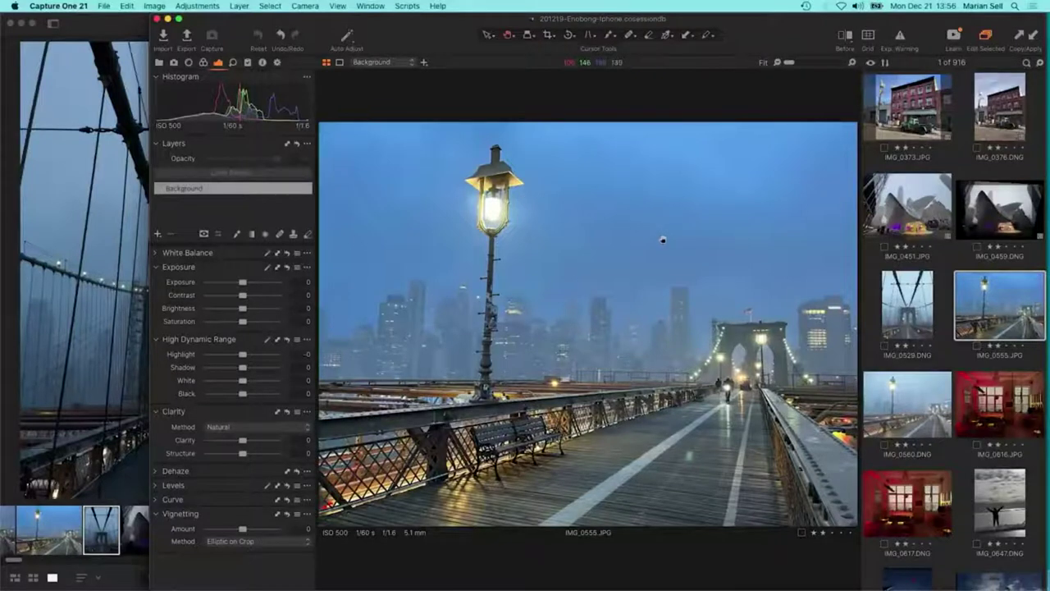
pyautogui.click(898, 396)
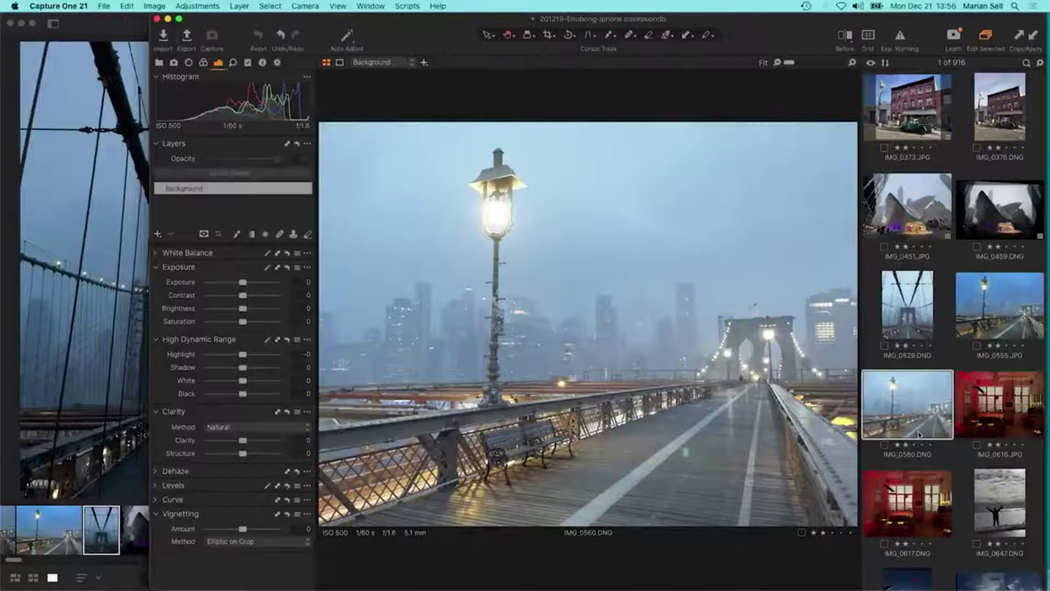
# Compare the full views of the red-lit loft photos IMG_0616.JPG and IMG_0617.DNG.
pyautogui.click(979, 406)
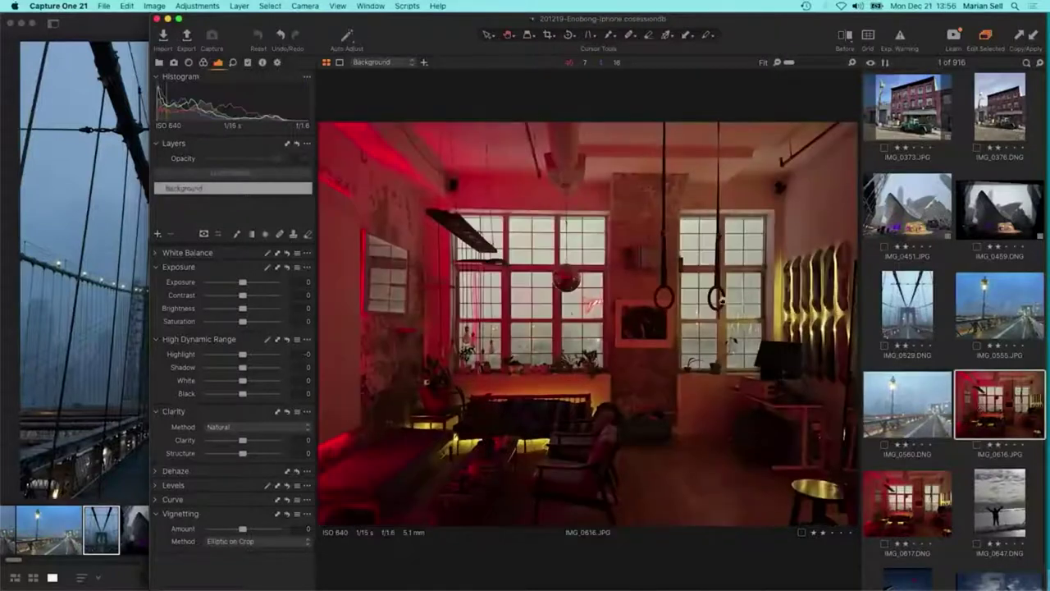
pyautogui.press('Right')
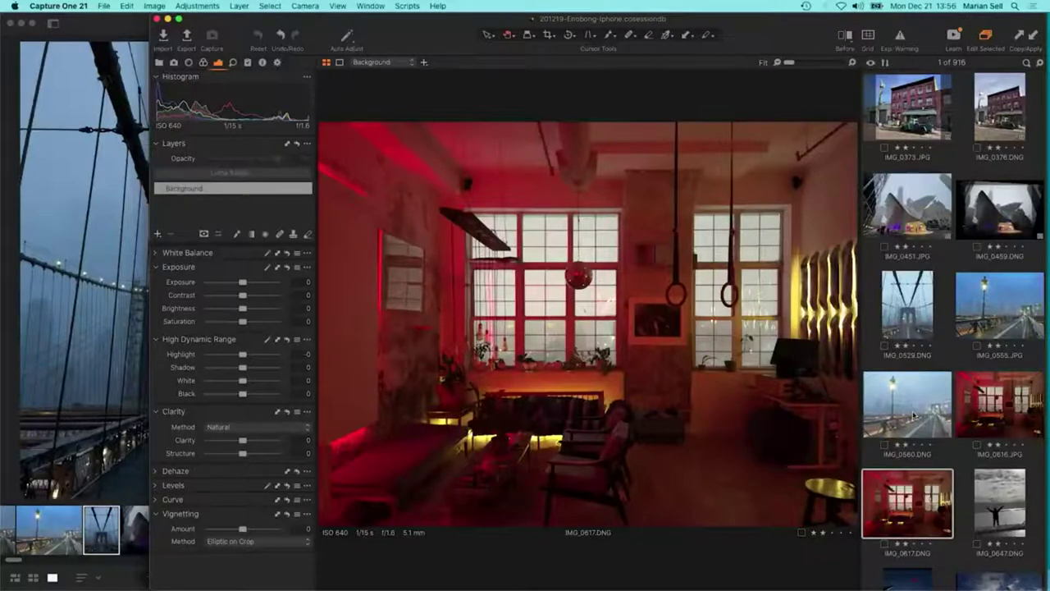
pyautogui.press('Left')
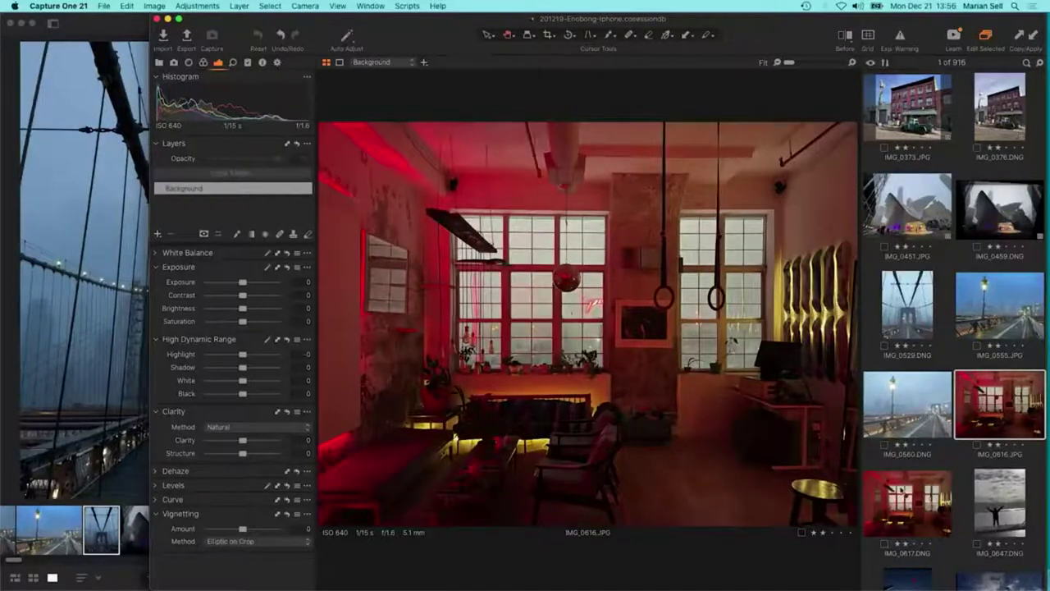
pyautogui.click(903, 492)
pyautogui.click(1026, 397)
pyautogui.click(910, 507)
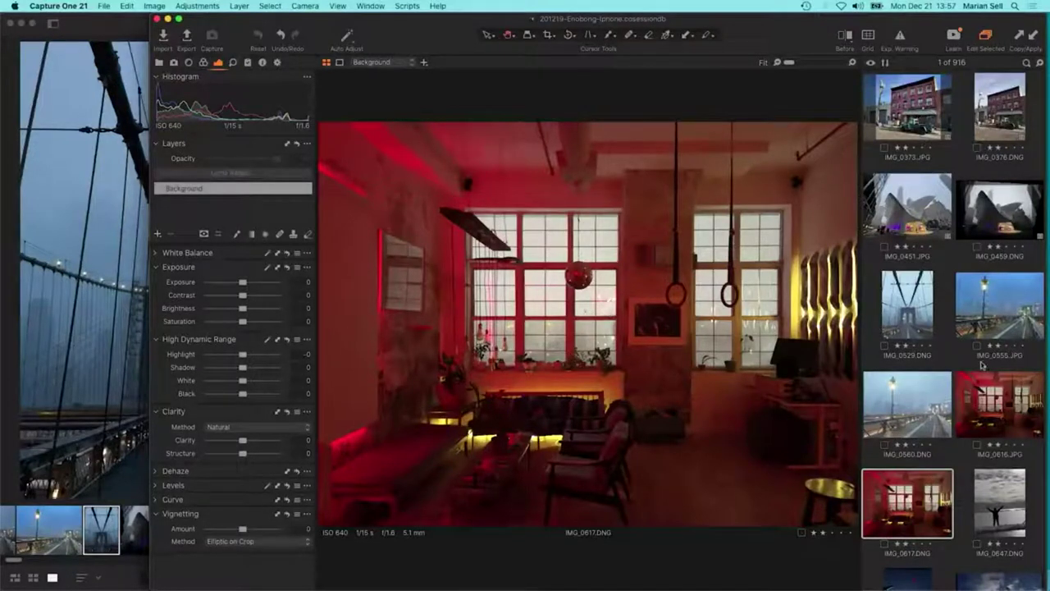
# Compare the windows, hanging bulbs, mirror ball and potted plants in IMG_0616.JPG and IMG_0617.DNG at 100%.
pyautogui.press('Left')
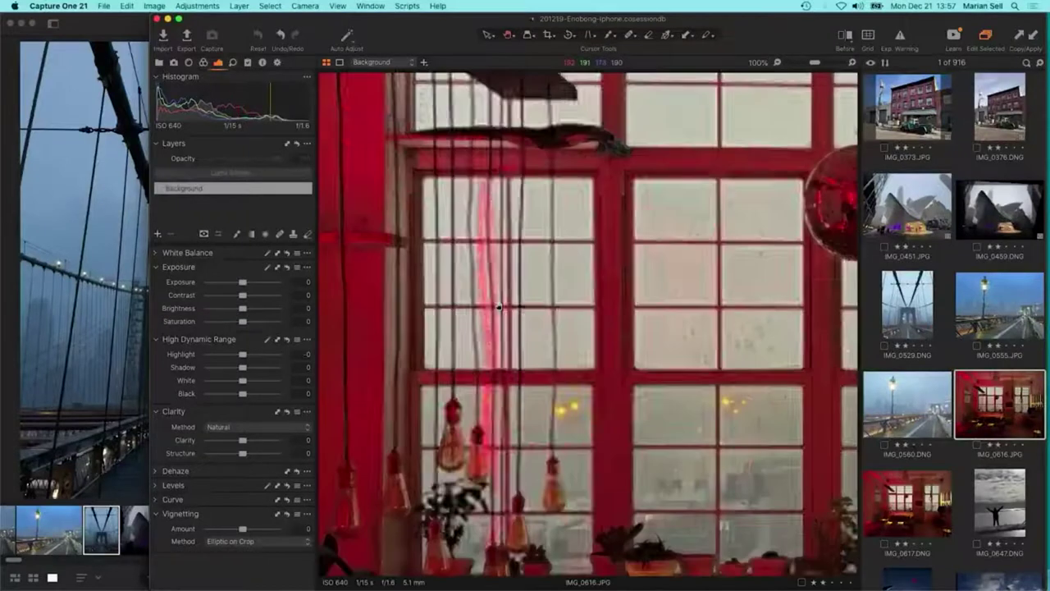
pyautogui.doubleClick(498, 307)
pyautogui.hscroll(5, 504, 318)
pyautogui.scroll(-2, 504, 318)
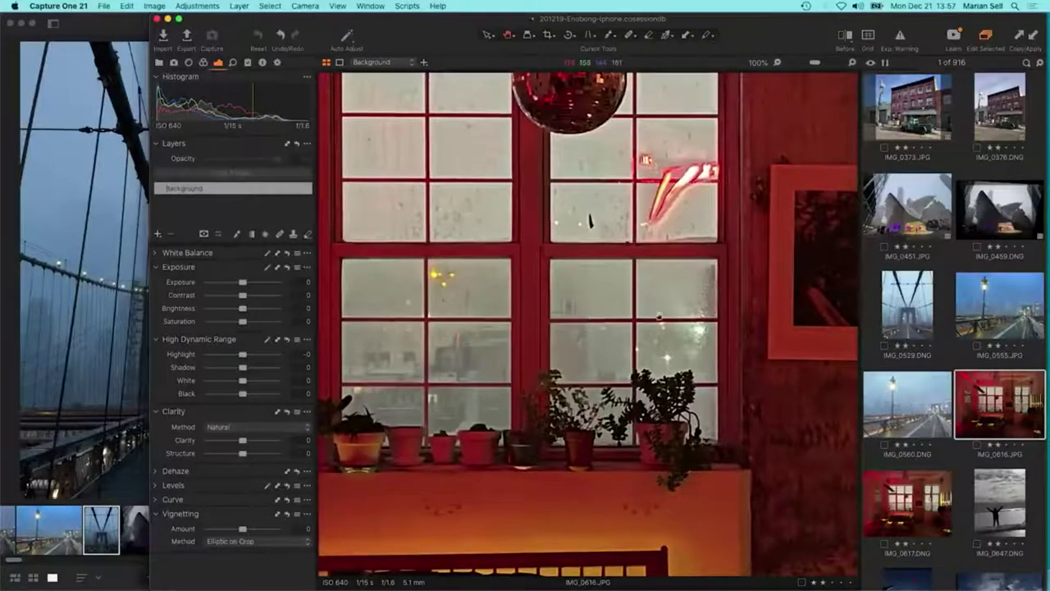
pyautogui.scroll(5, 589, 221)
pyautogui.click(903, 502)
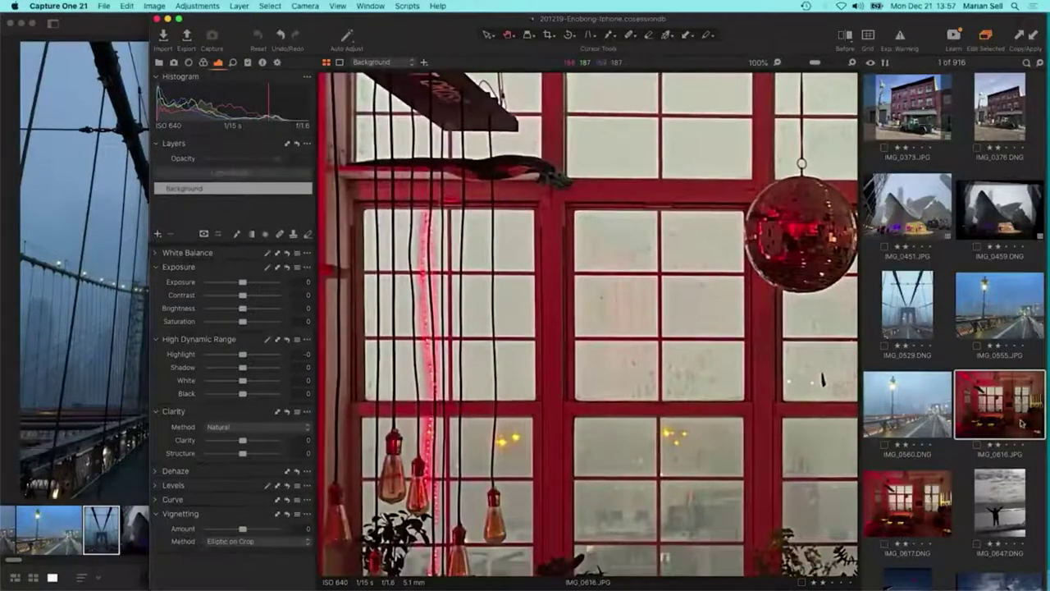
pyautogui.scroll(-3, 539, 177)
pyautogui.hscroll(7, 539, 177)
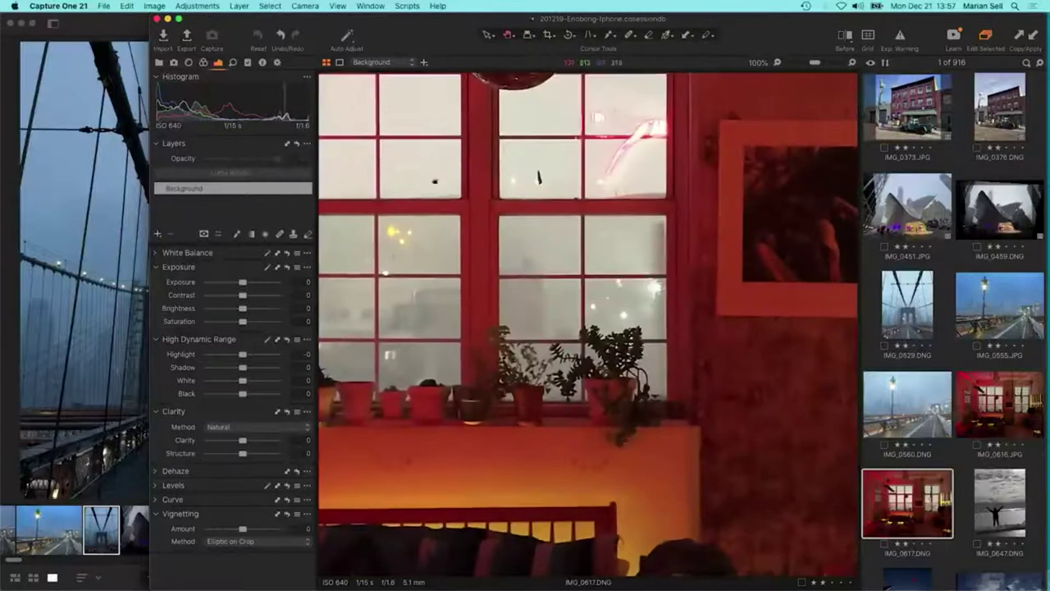
# Examine the window sill, glowing wall, sofa and armchairs of IMG_0617.DNG at 100%.
pyautogui.scroll(-3, 536, 174)
pyautogui.hscroll(-4, 535, 174)
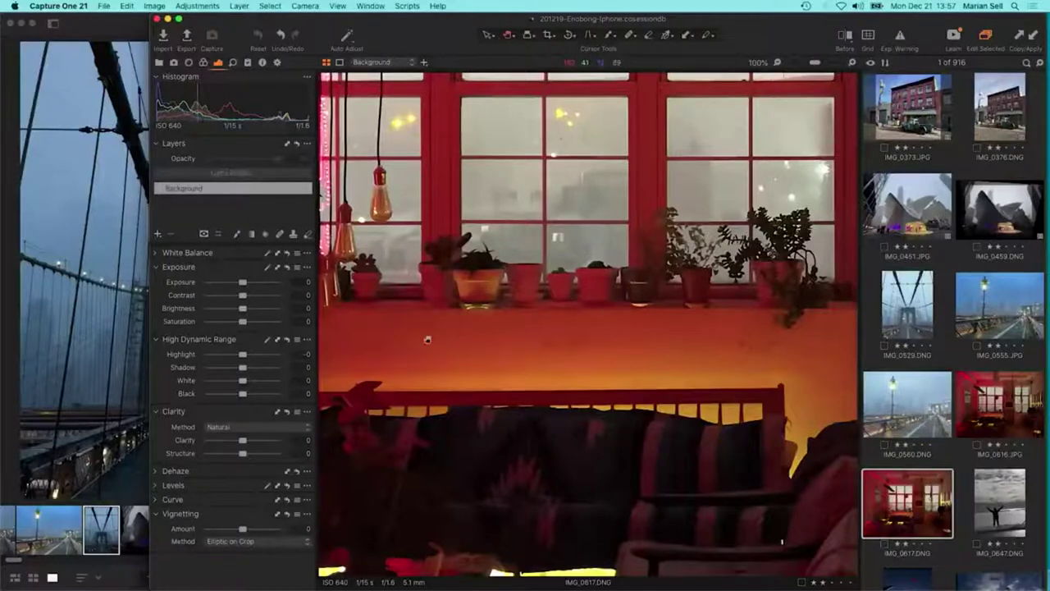
pyautogui.scroll(-2, 640, 359)
pyautogui.hscroll(1, 640, 359)
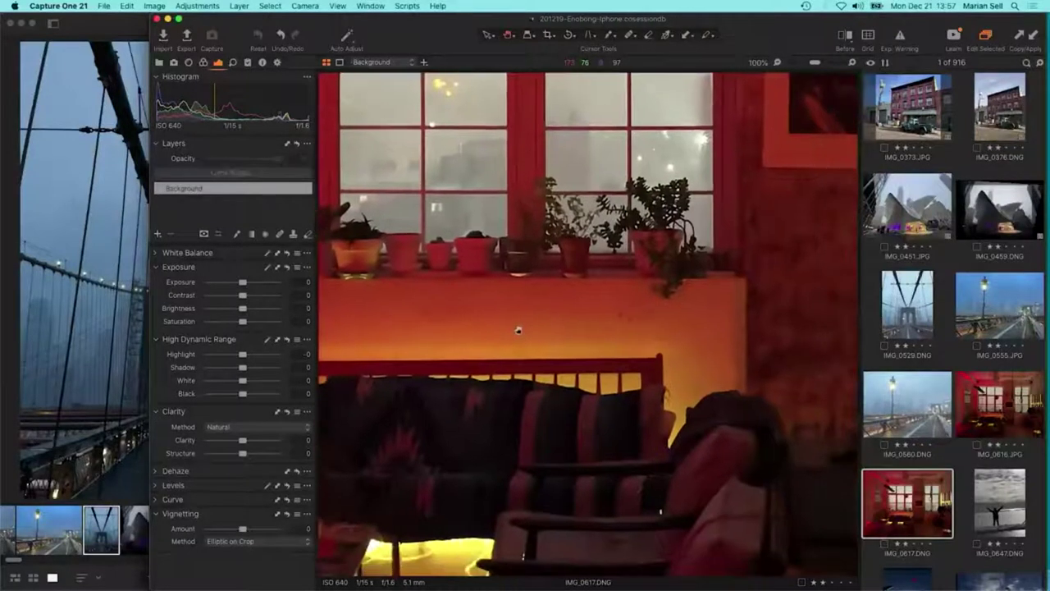
pyautogui.scroll(-2, 520, 324)
pyautogui.hscroll(1, 521, 323)
pyautogui.hscroll(-1, 546, 294)
pyautogui.hscroll(3, 575, 328)
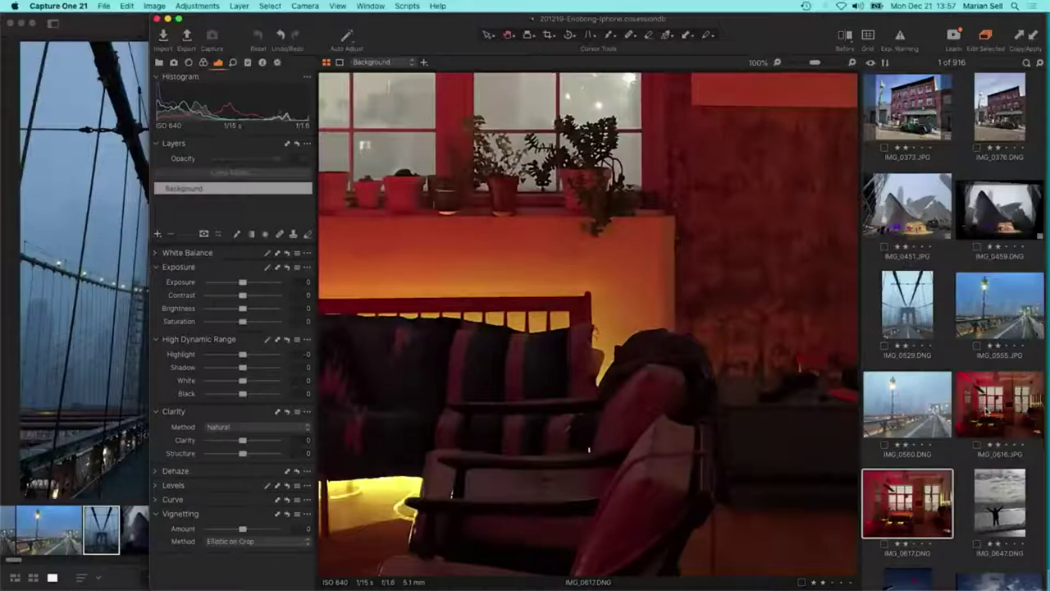
pyautogui.hscroll(-3, 617, 246)
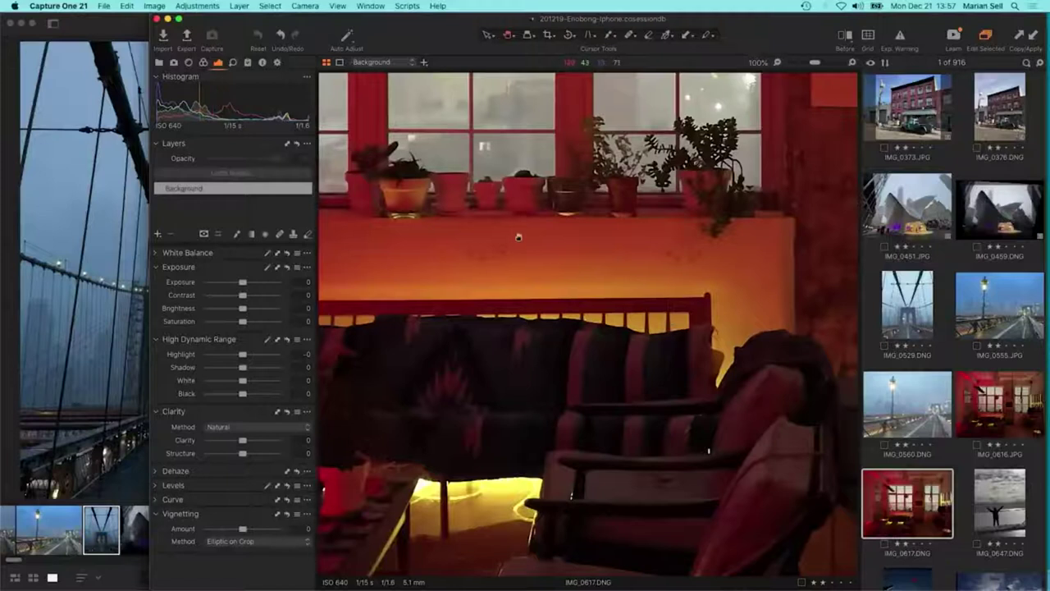
pyautogui.hscroll(-3, 628, 232)
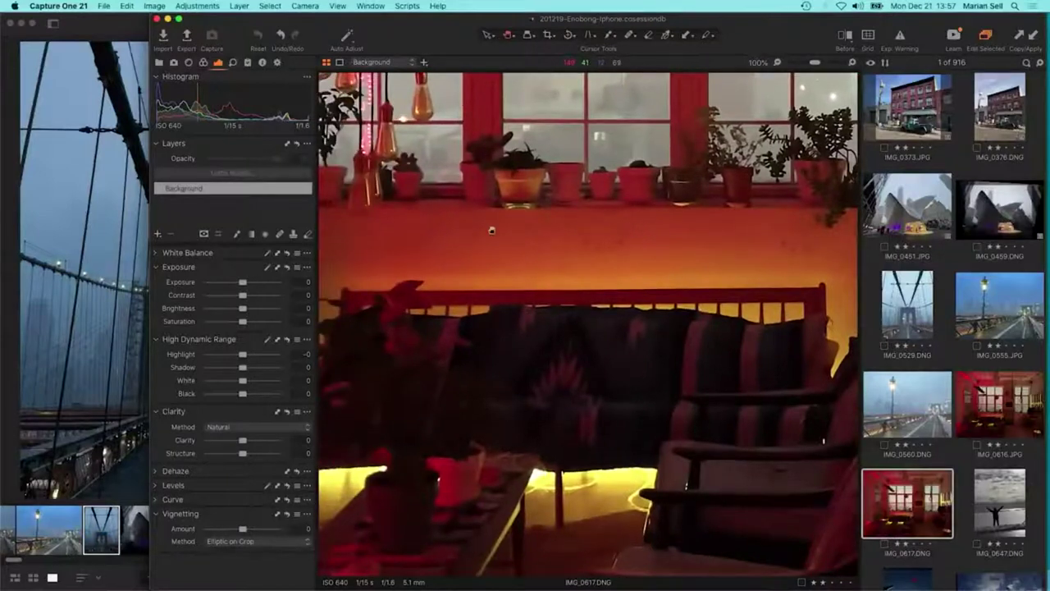
# Compare the whole of IMG_0617.DNG with IMG_0616.JPG, ending on the DNG.
pyautogui.doubleClick(659, 254)
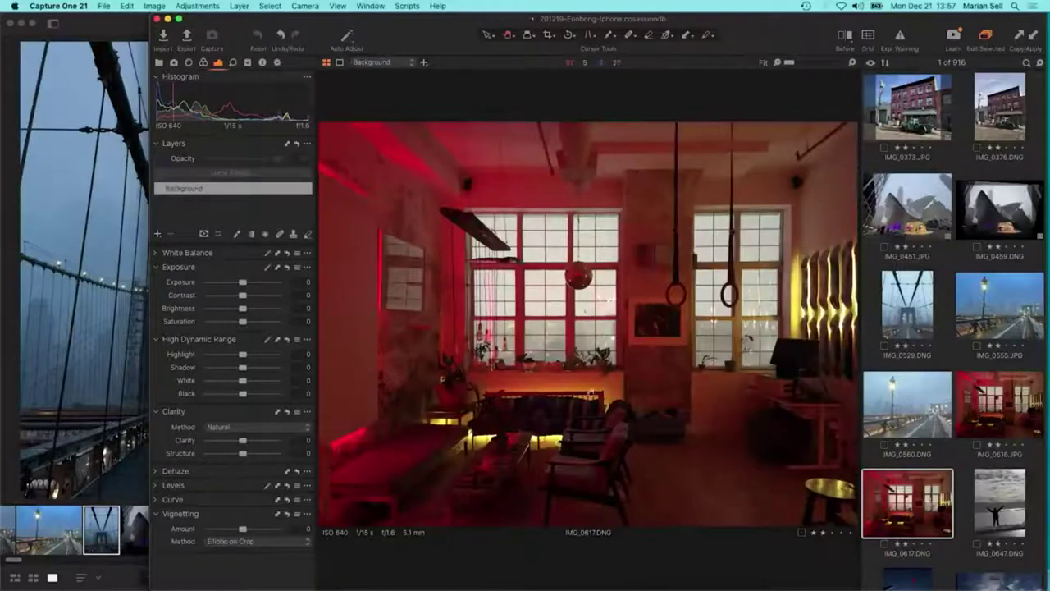
pyautogui.click(984, 416)
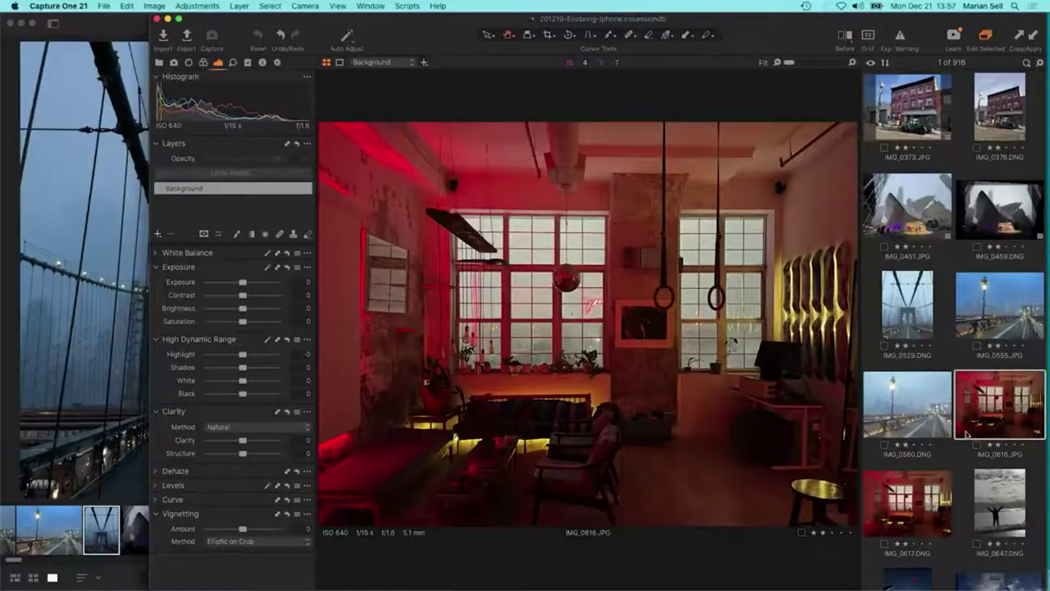
pyautogui.press('Right')
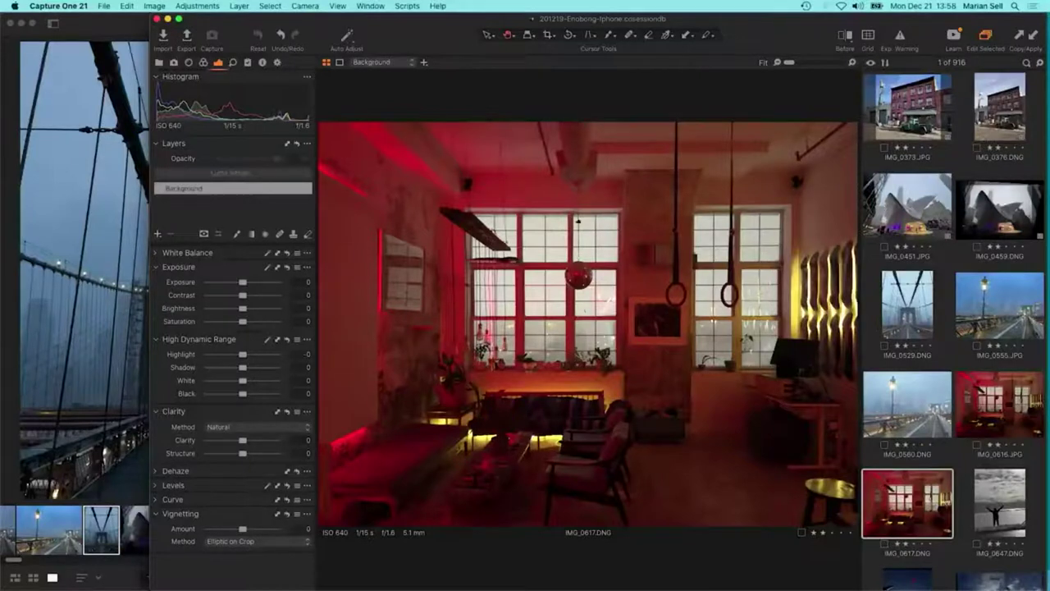
# Examine the ceiling, upper walls, column and windows of IMG_0617.DNG at 100%, and compare its full view with IMG_0616.JPG.
pyautogui.click(499, 188)
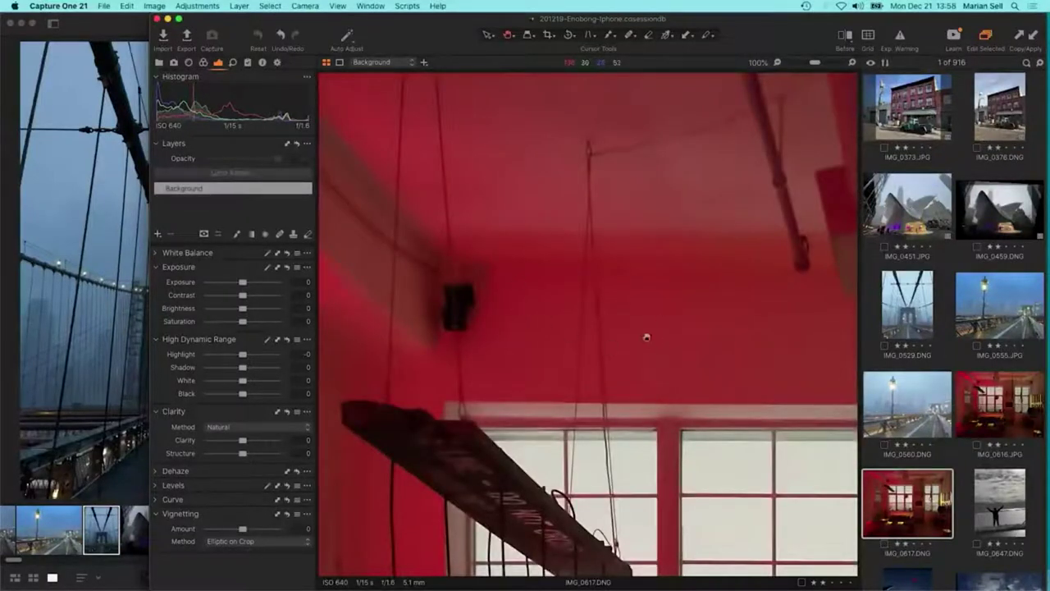
pyautogui.hscroll(5, 647, 336)
pyautogui.hscroll(8, 771, 394)
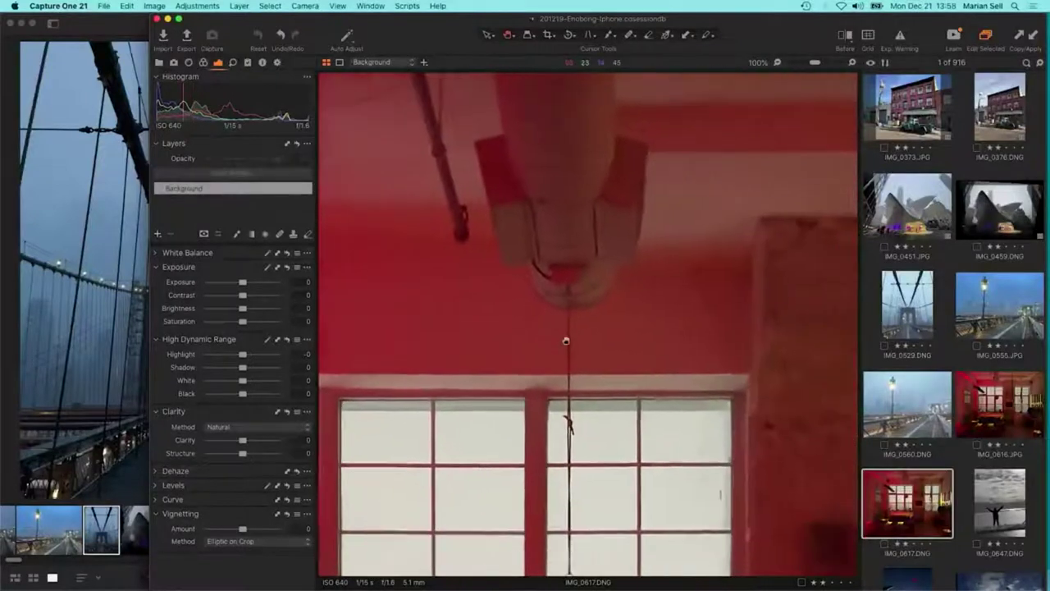
pyautogui.moveTo(760, 310); pyautogui.dragTo(560, 321)
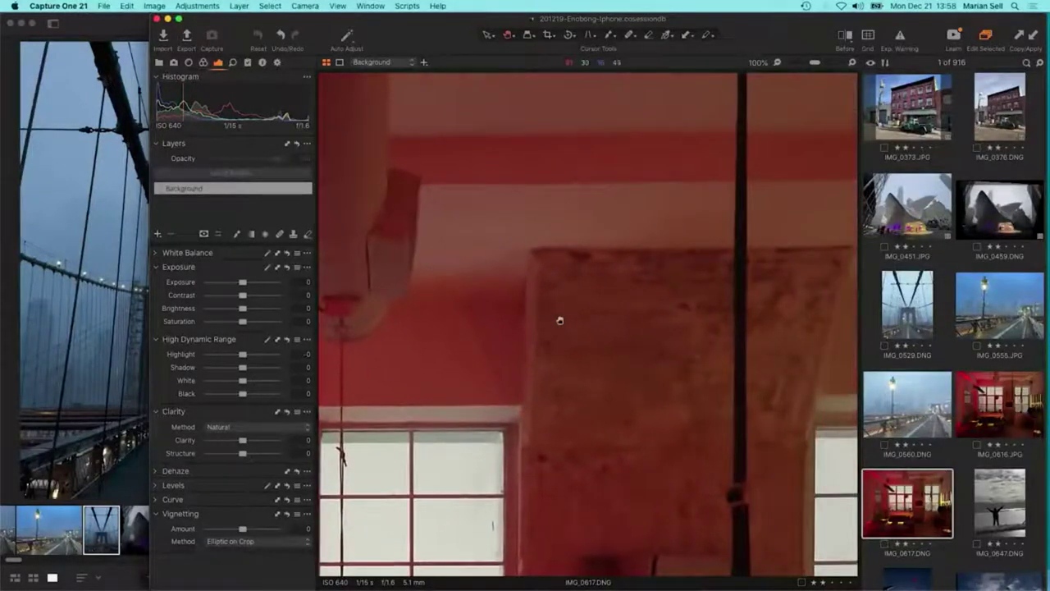
pyautogui.moveTo(738, 309); pyautogui.dragTo(558, 305)
pyautogui.moveTo(730, 279); pyautogui.dragTo(579, 288)
pyautogui.moveTo(760, 304); pyautogui.dragTo(661, 313)
pyautogui.moveTo(780, 371); pyautogui.dragTo(717, 205)
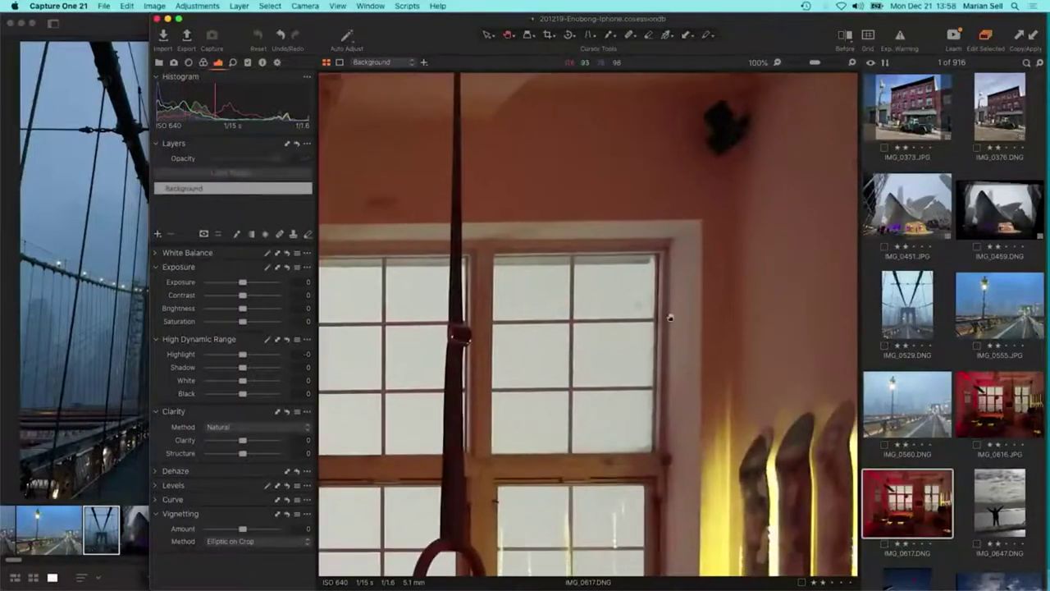
pyautogui.press('super+0')
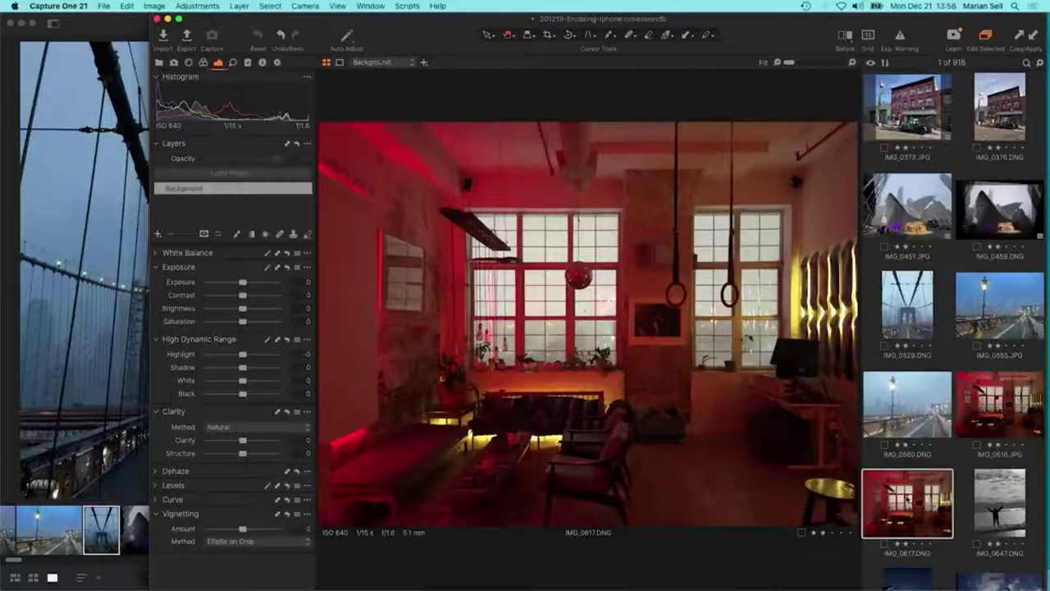
pyautogui.click(1027, 399)
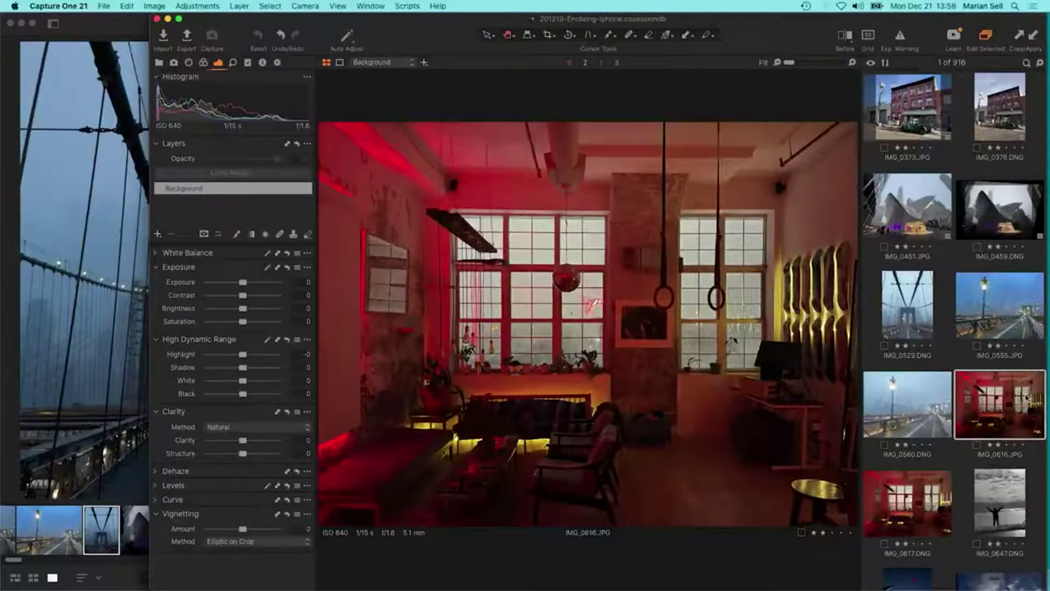
# Open IMG_0647.DNG and check its ICC profile and colour settings.
pyautogui.click(1006, 496)
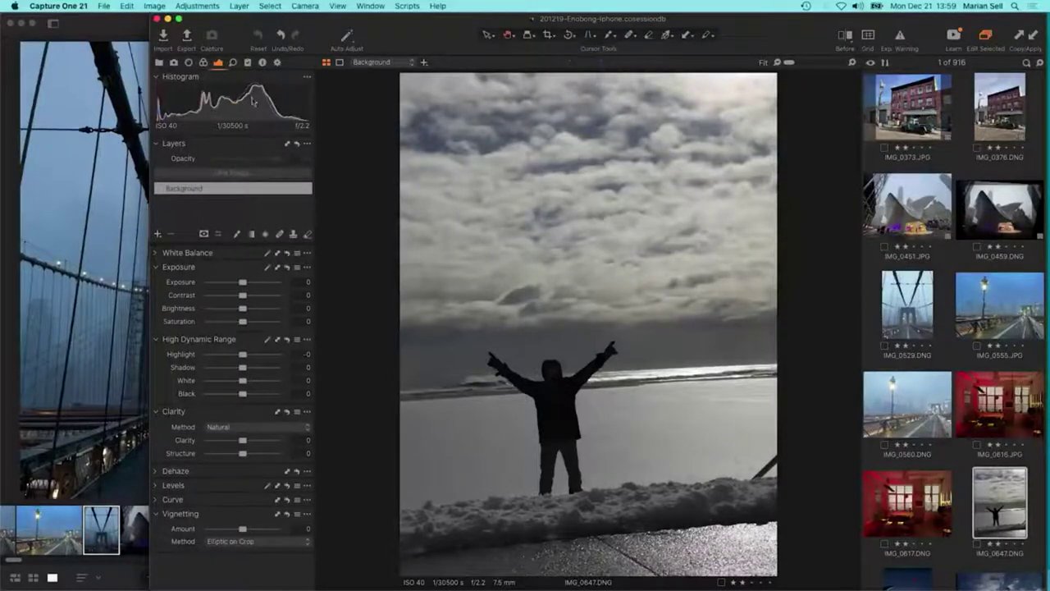
pyautogui.click(203, 64)
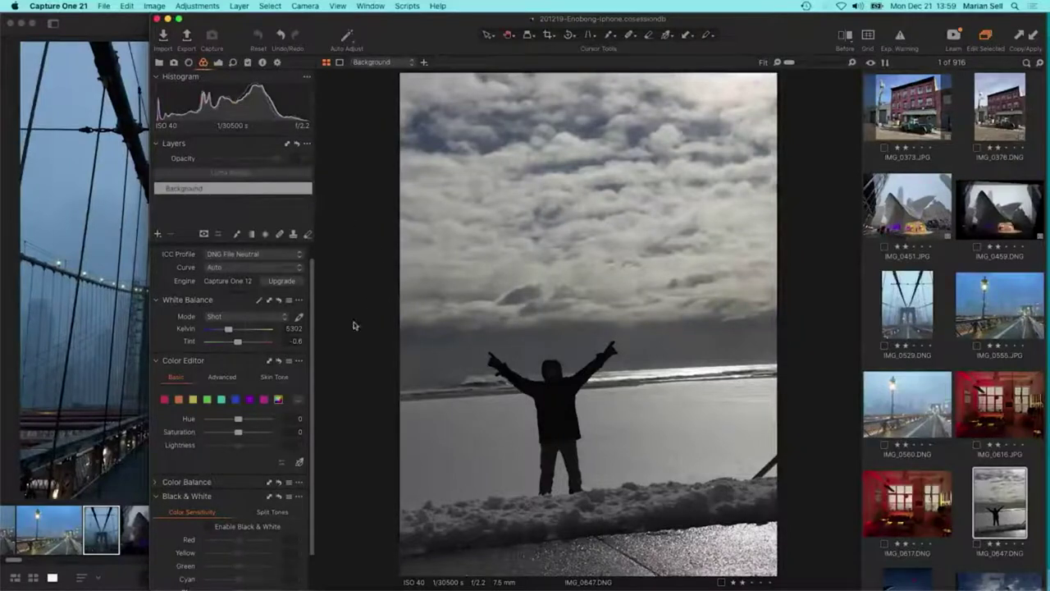
pyautogui.click(218, 64)
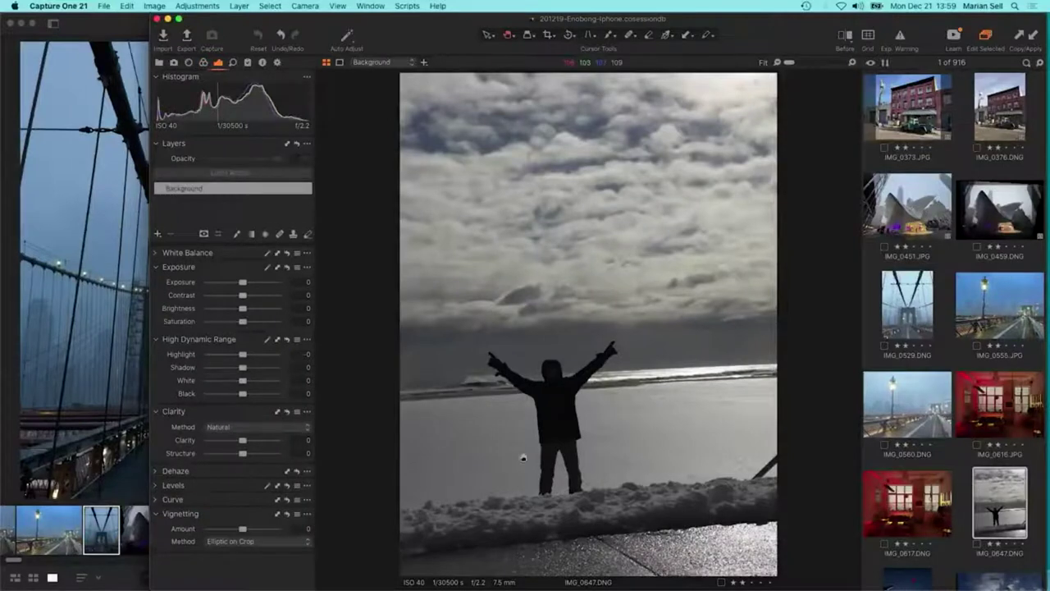
# Examine the figure's legs and the surrounding snow field of IMG_0647.DNG at 100%.
pyautogui.doubleClick(542, 469)
pyautogui.hscroll(-3, 520, 321)
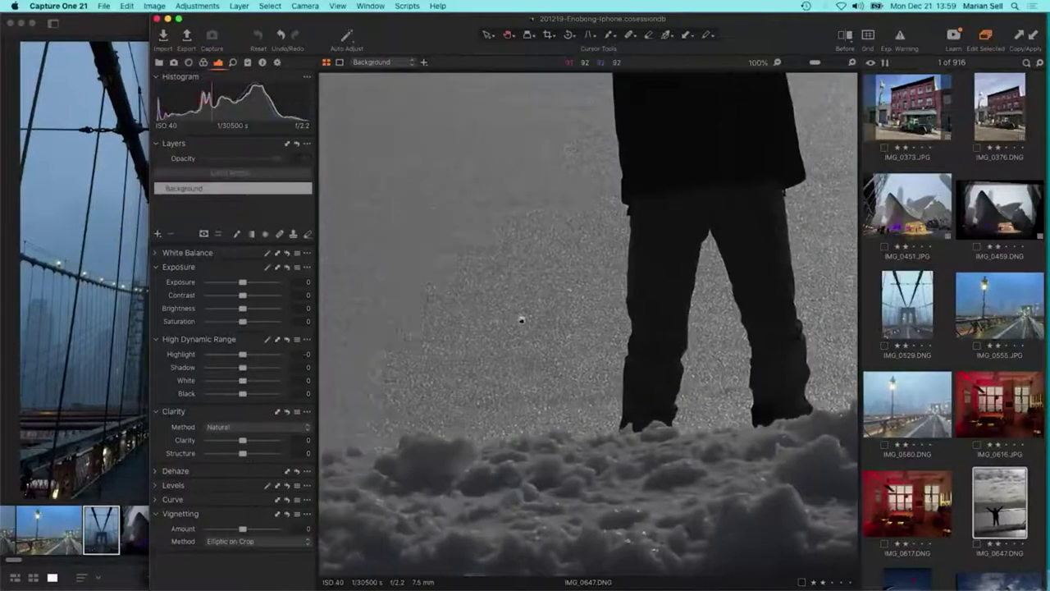
pyautogui.scroll(2, 590, 326)
pyautogui.hscroll(2, 608, 353)
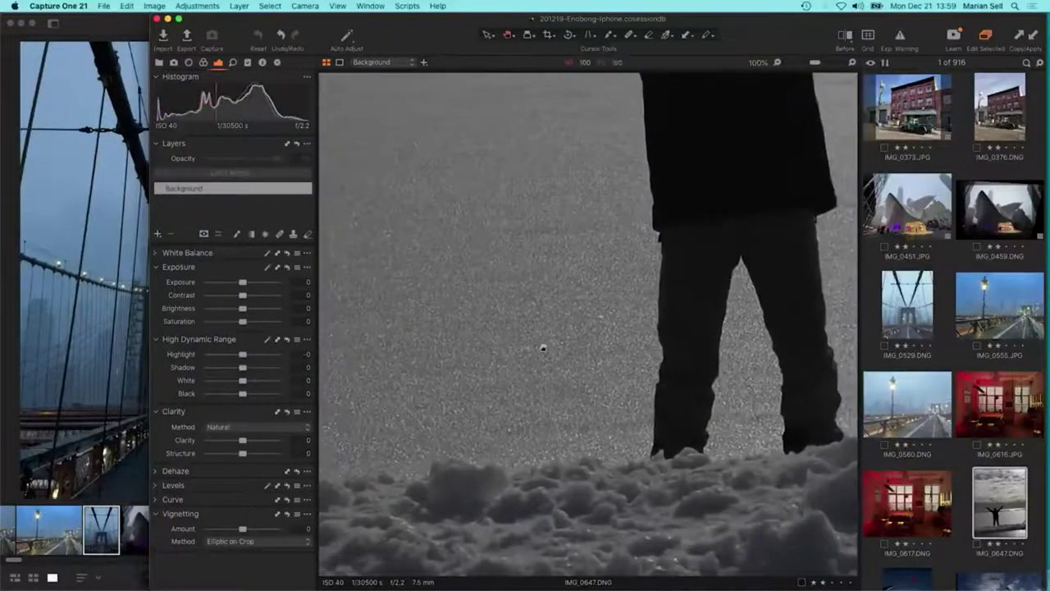
pyautogui.moveTo(651, 364); pyautogui.dragTo(410, 364)
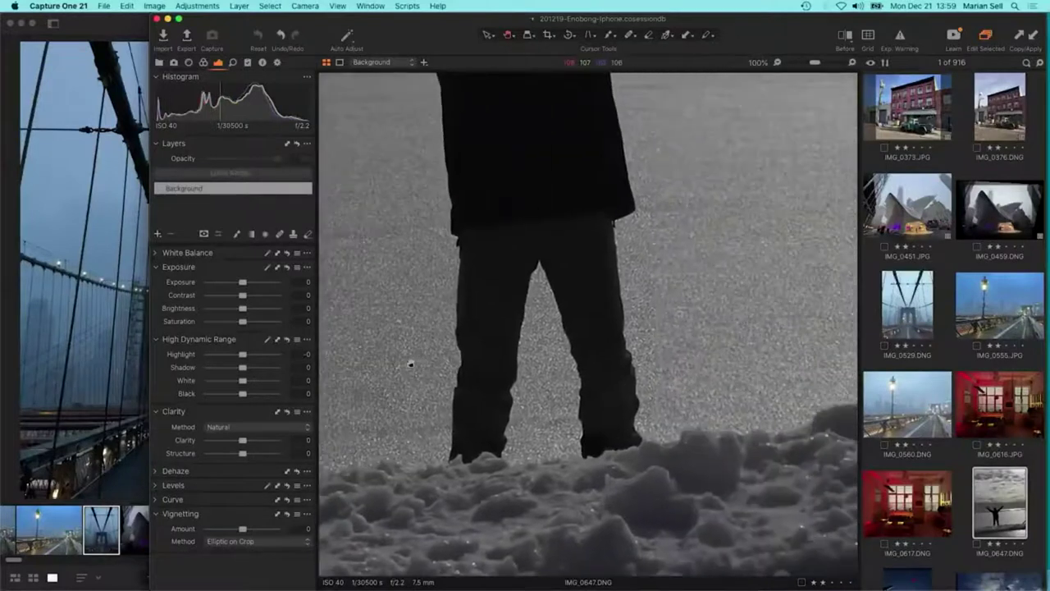
pyautogui.moveTo(771, 348); pyautogui.dragTo(520, 311)
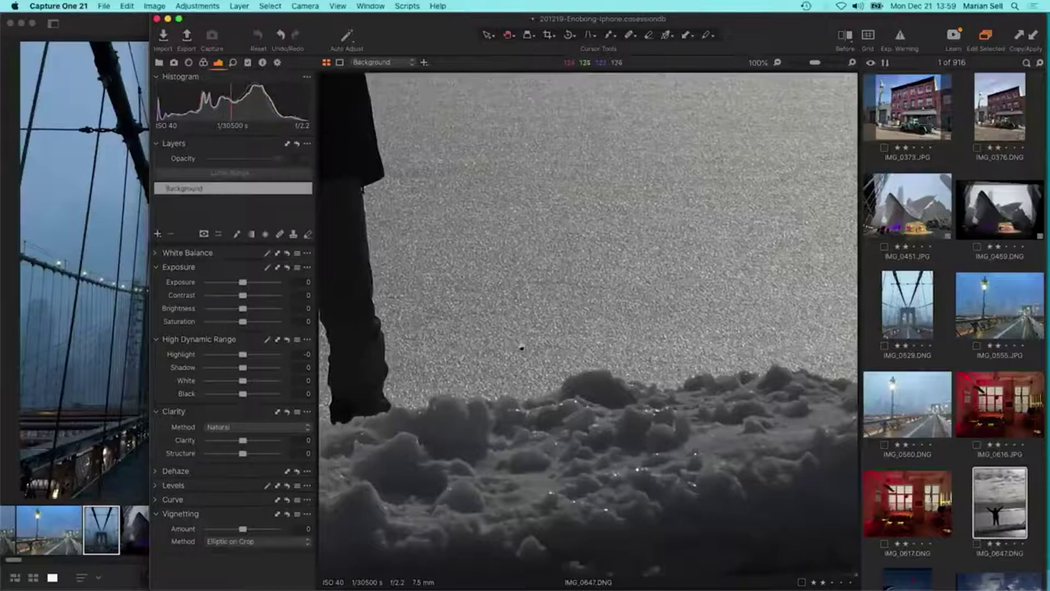
pyautogui.moveTo(459, 272); pyautogui.dragTo(488, 329)
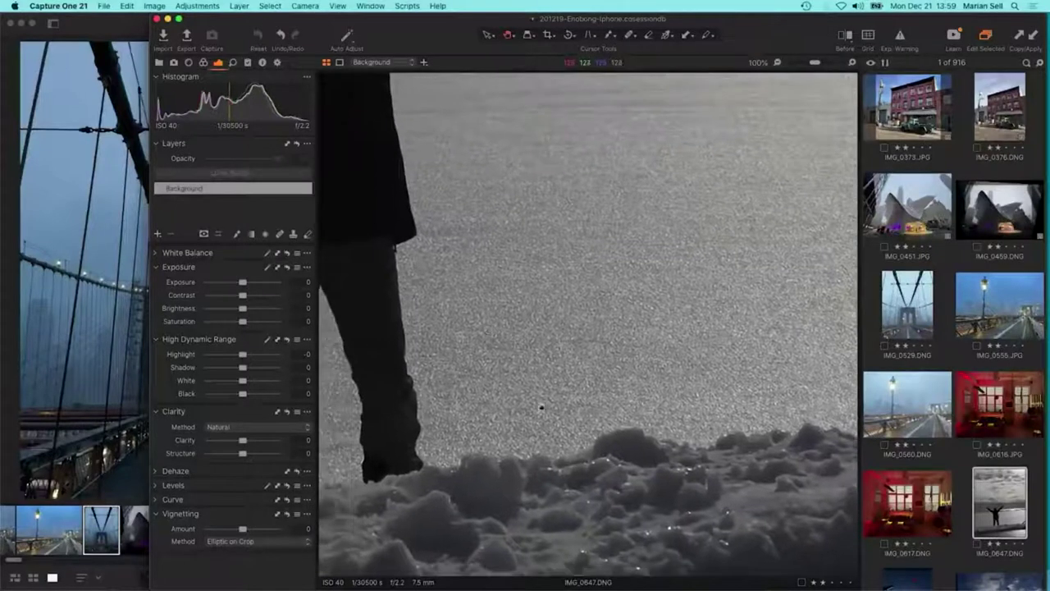
# Examine the foreground snowbank and glittering ground of IMG_0647.DNG at 100%, ending on the full view.
pyautogui.scroll(-5, 541, 403)
pyautogui.hscroll(2, 591, 232)
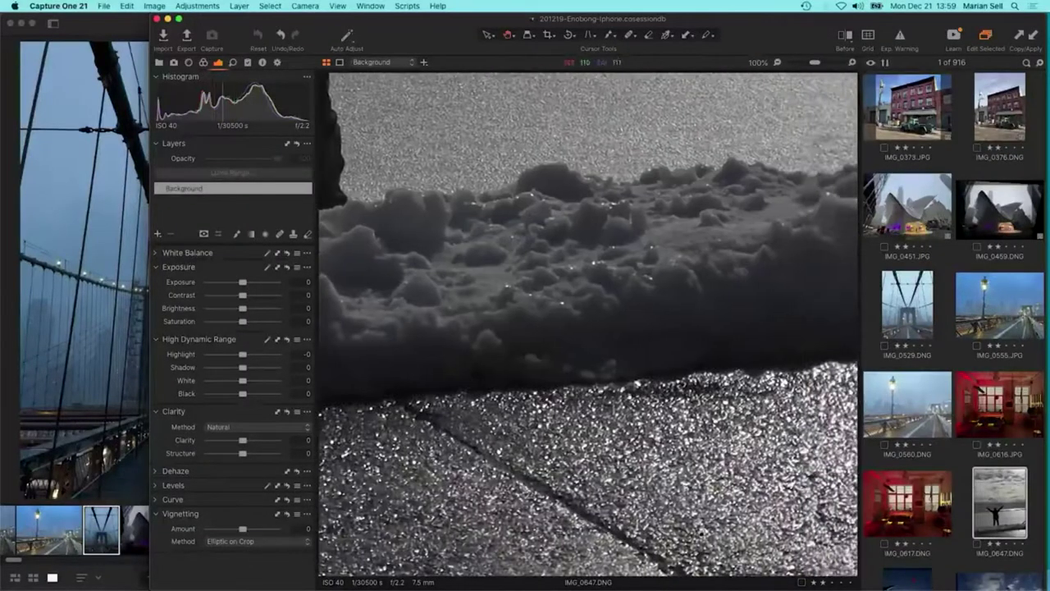
pyautogui.hscroll(-6, 441, 490)
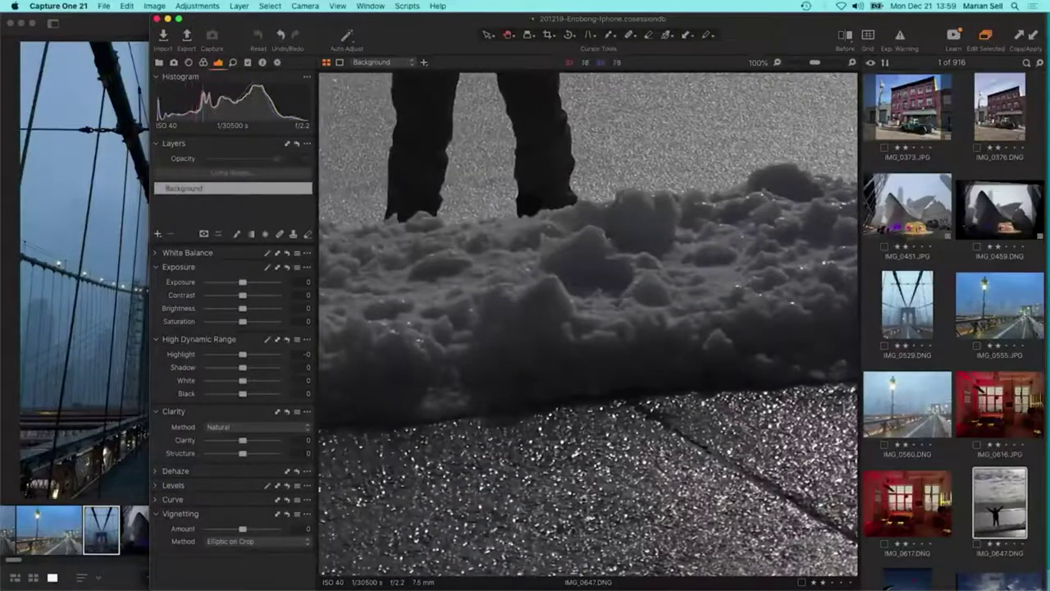
pyautogui.hscroll(2, 706, 424)
pyautogui.scroll(5, 533, 318)
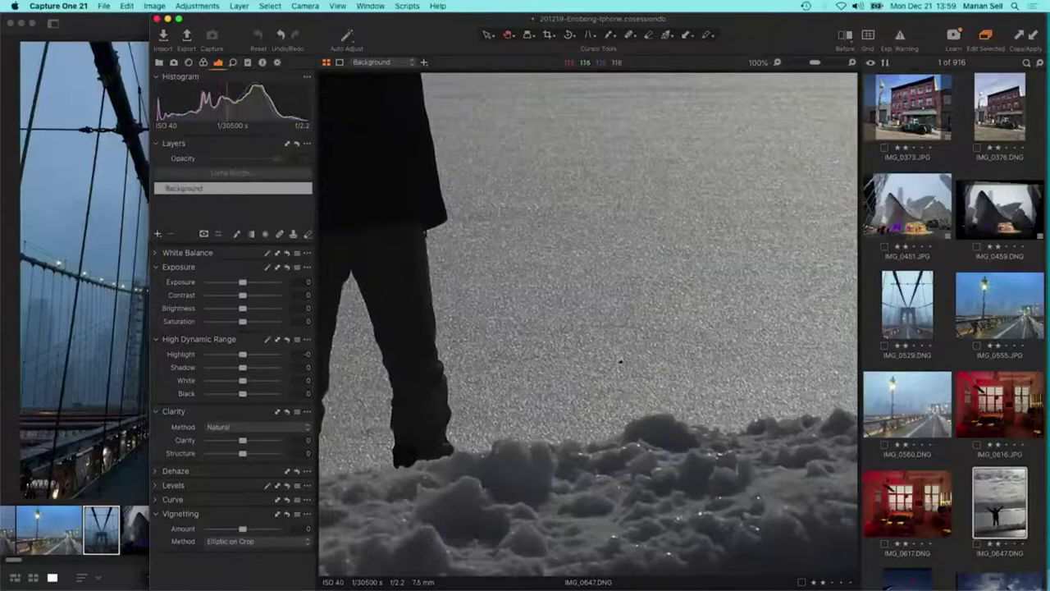
pyautogui.press('z')
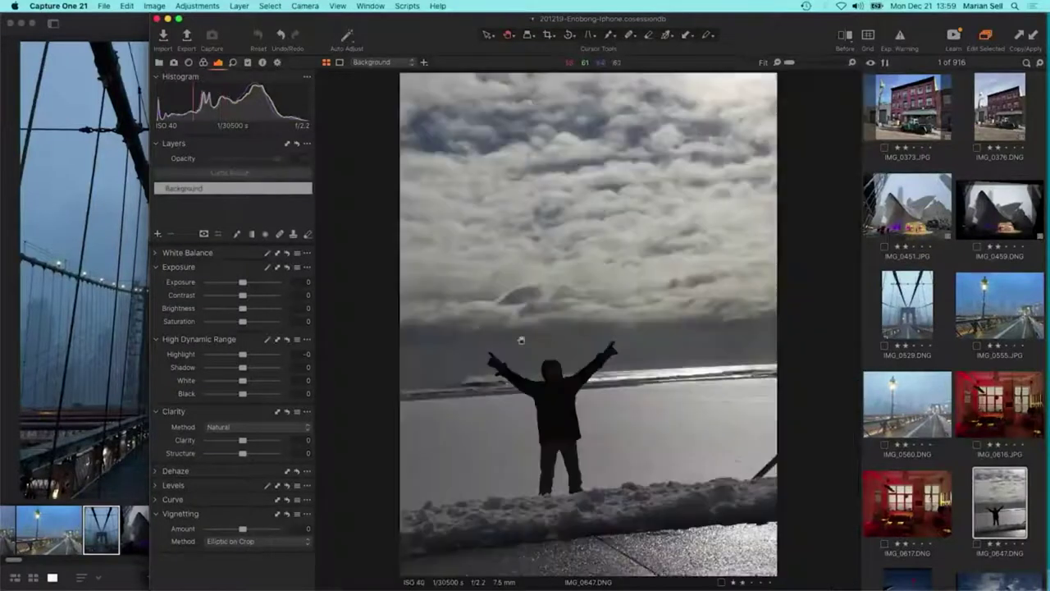
# Set the shadow adjustment of IMG_0647.DNG to -3 and its contrast to 19.
pyautogui.moveTo(243, 368)
pyautogui.mouseDown()
pyautogui.moveTo(261, 371)
pyautogui.moveTo(242, 368)
pyautogui.mouseUp()
pyautogui.moveTo(243, 295); pyautogui.dragTo(256, 301)
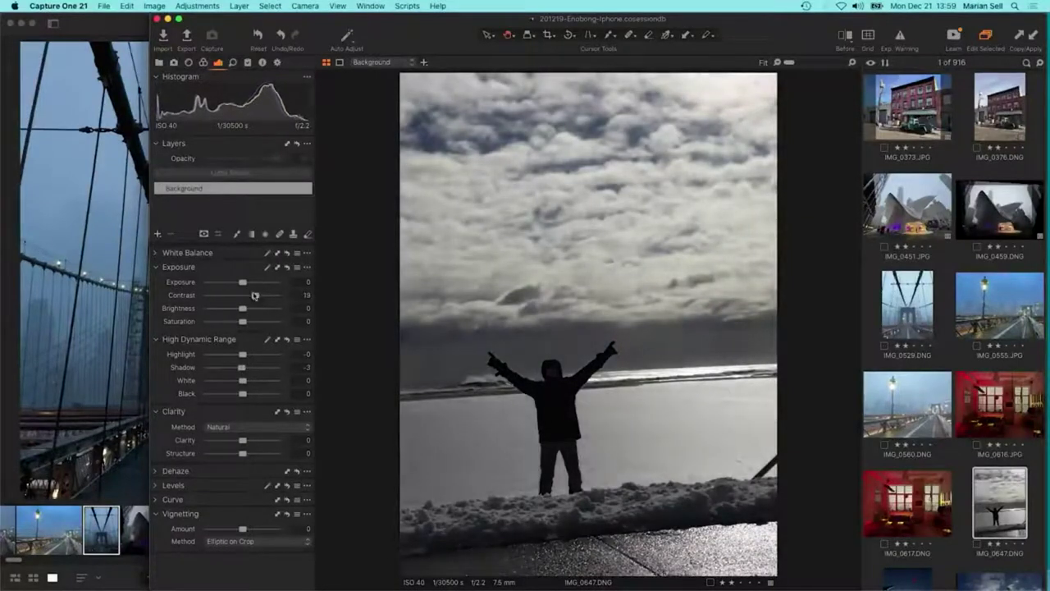
# Convert IMG_0647.DNG to black and white with the blue sensitivity at -94.
pyautogui.click(203, 64)
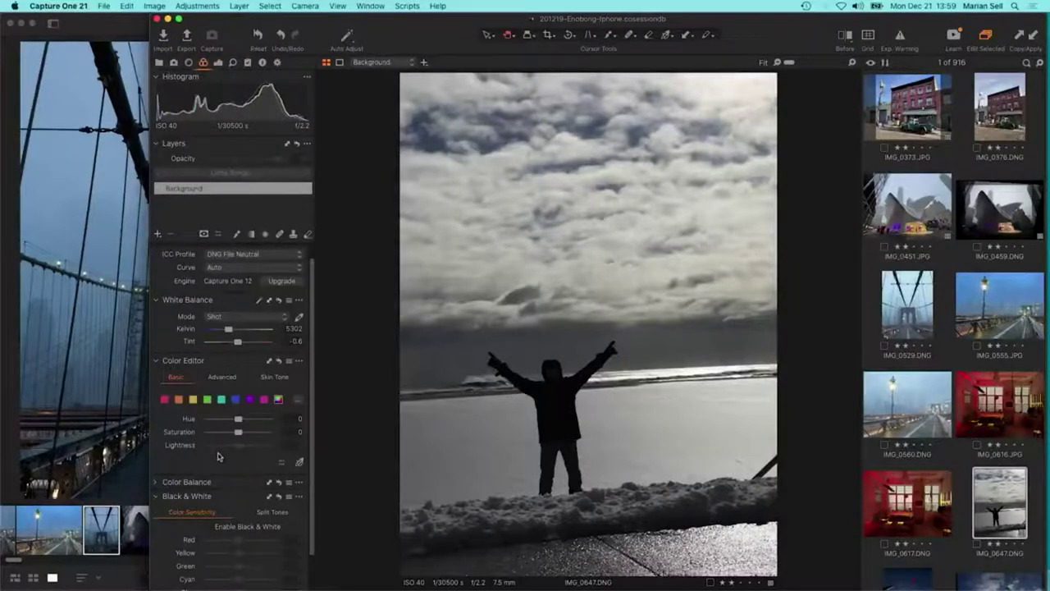
pyautogui.click(209, 528)
pyautogui.scroll(-1, 213, 541)
pyautogui.moveTo(238, 583); pyautogui.dragTo(209, 584)
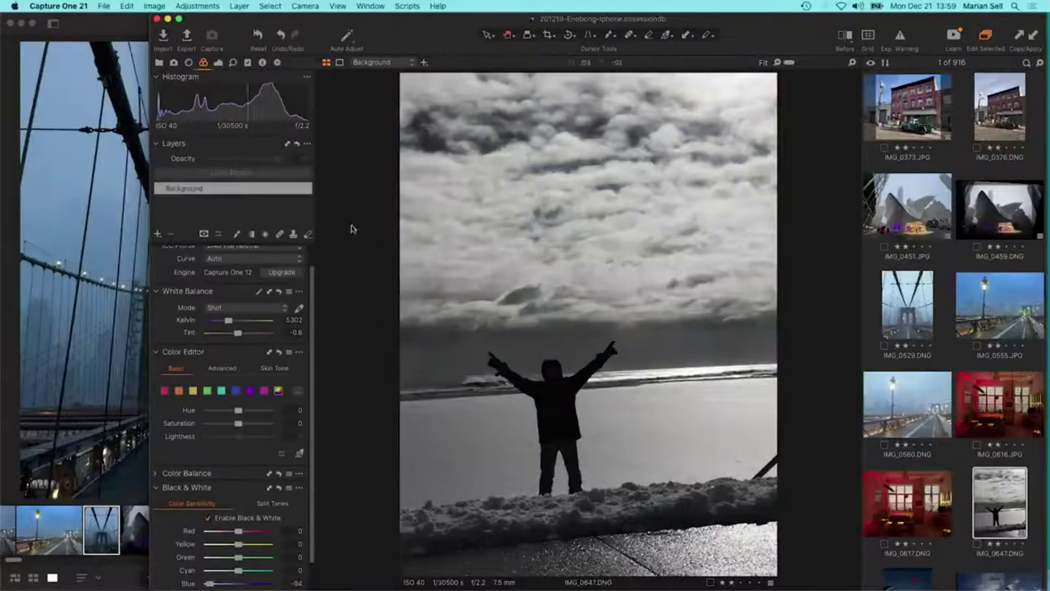
# Set the brightness of IMG_0647.DNG to -17, with clarity at 46 and structure at 55.
pyautogui.click(218, 62)
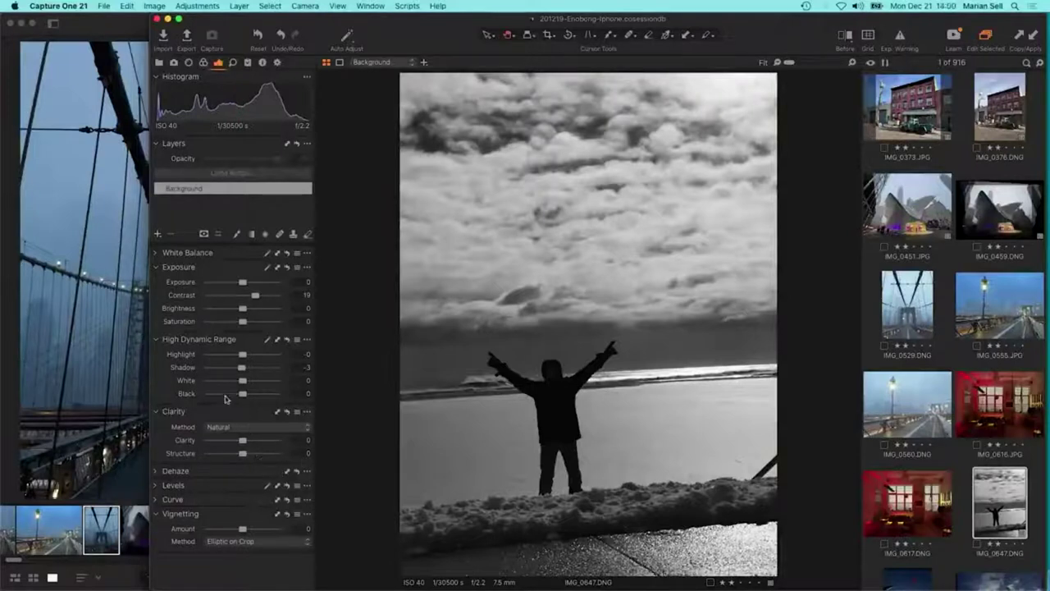
pyautogui.moveTo(243, 310); pyautogui.dragTo(232, 310)
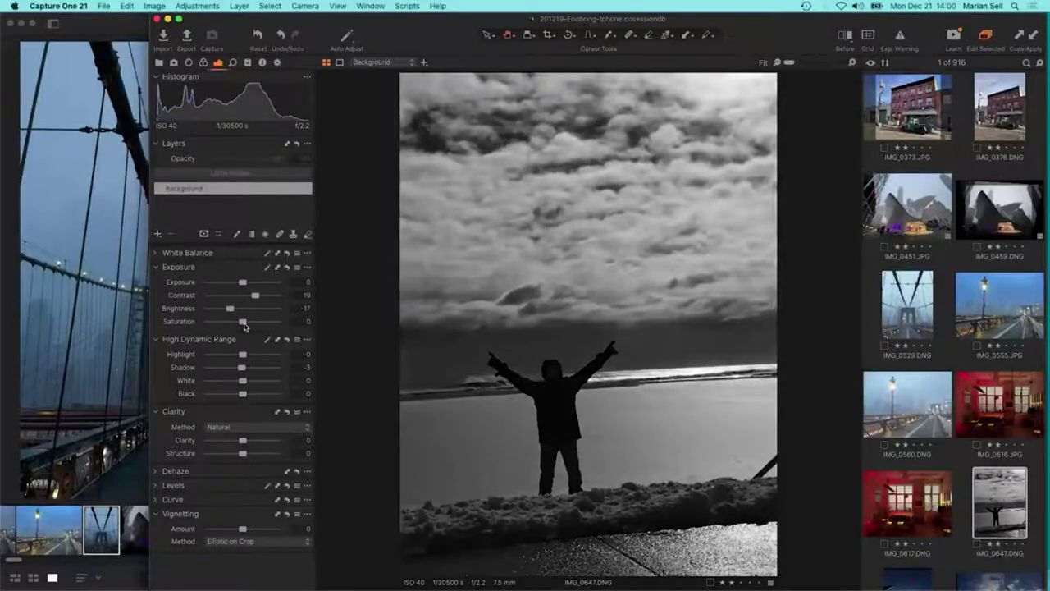
pyautogui.moveTo(243, 441); pyautogui.dragTo(262, 454)
# Check the snow texture at 100%, reduce structure to 1 and return to the full view.
pyautogui.doubleClick(621, 461)
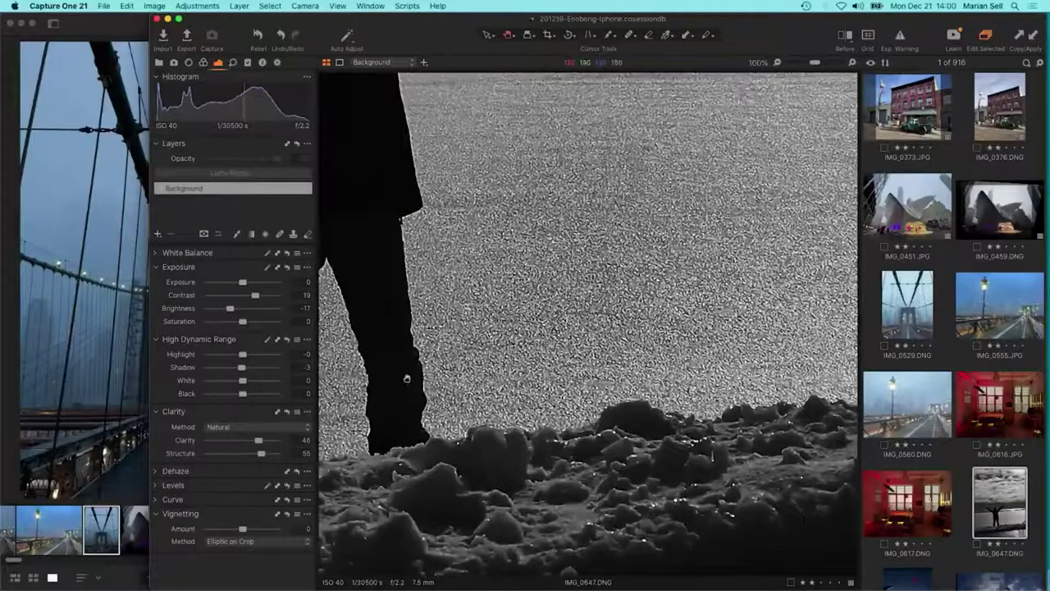
pyautogui.moveTo(262, 457)
pyautogui.mouseDown()
pyautogui.moveTo(234, 456)
pyautogui.moveTo(243, 456)
pyautogui.mouseUp()
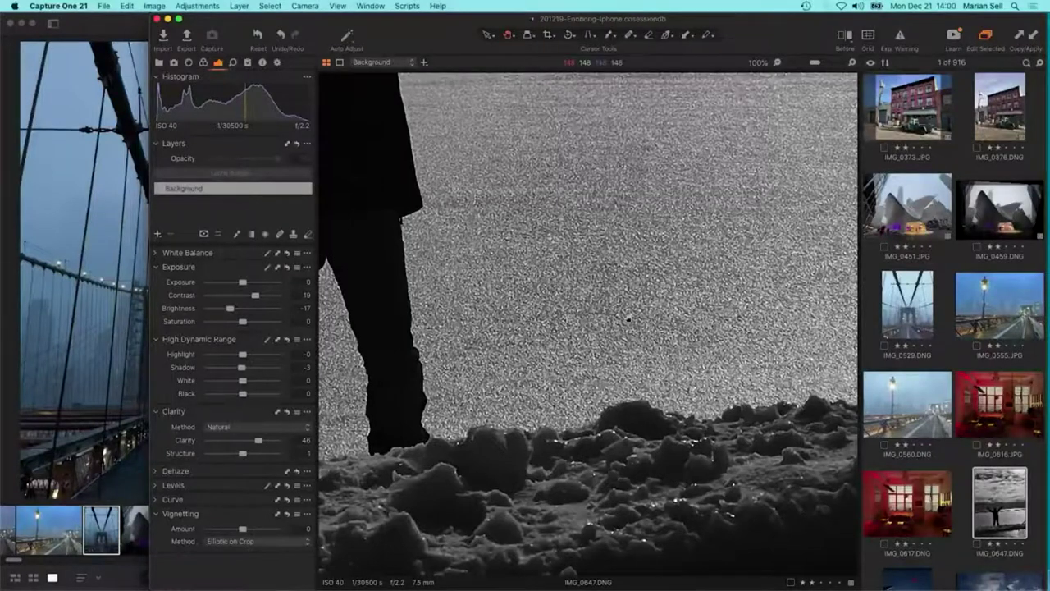
pyautogui.click(629, 318)
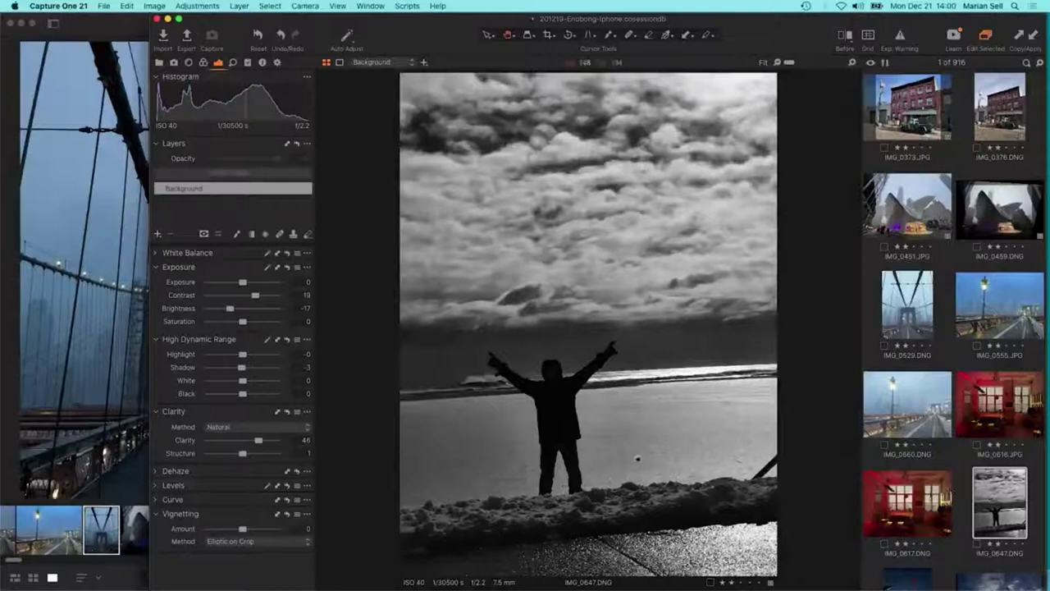
# Examine the snow field and snowbank beside the figure at 100%, ending on the full view.
pyautogui.click(600, 482)
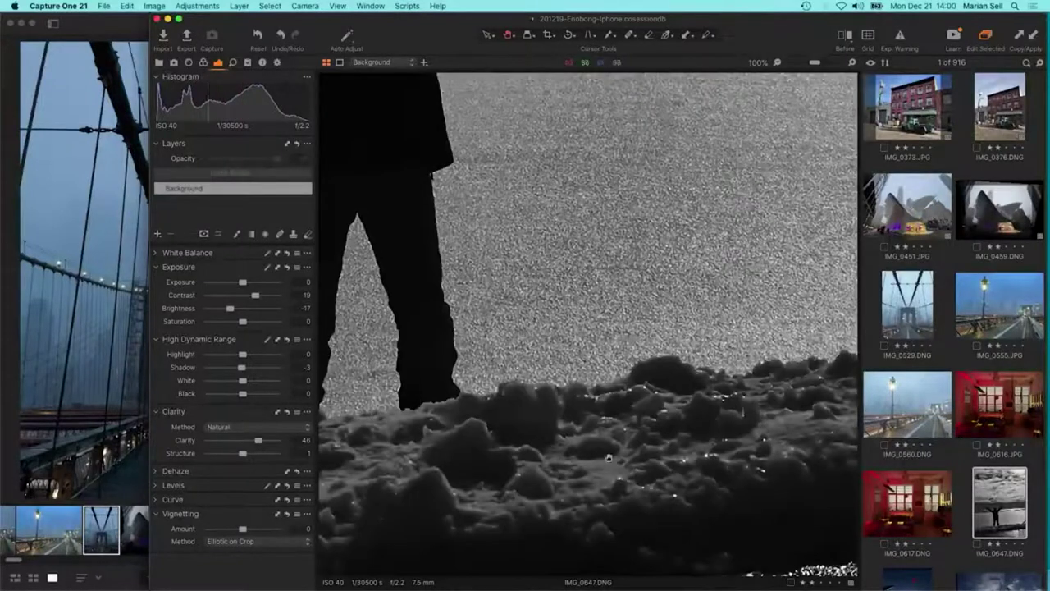
pyautogui.moveTo(544, 283); pyautogui.dragTo(499, 350)
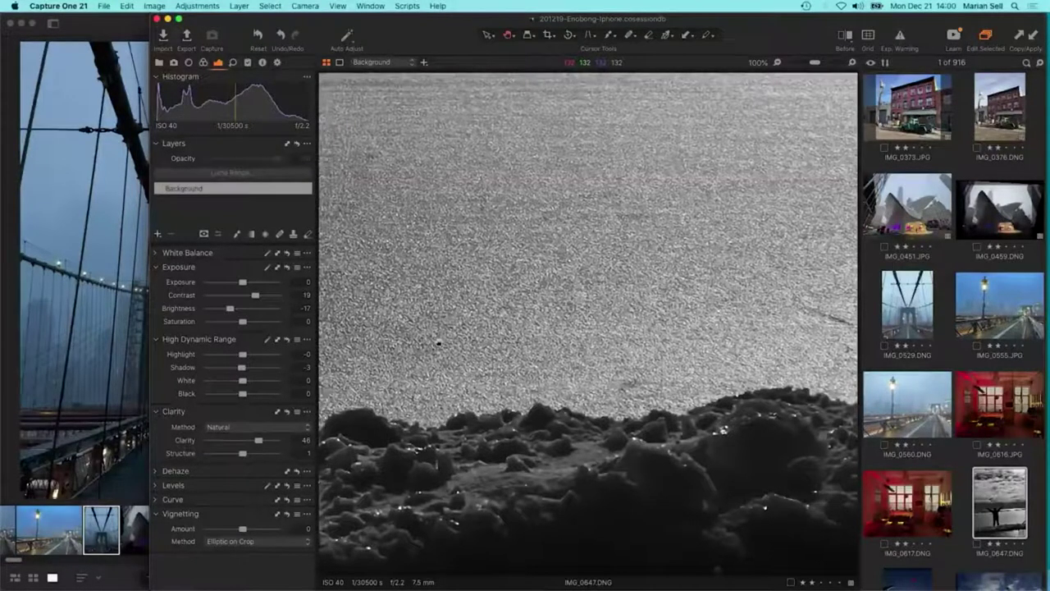
pyautogui.moveTo(439, 343); pyautogui.dragTo(513, 329)
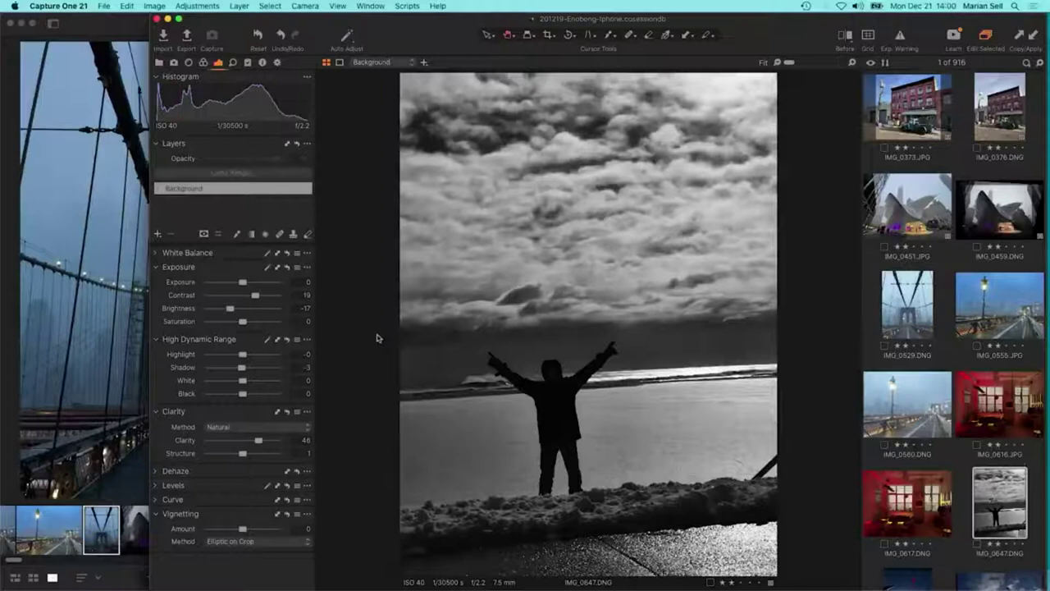
# Raise the shadow adjustment to 100 while viewing the hooded figure at 100%, and return to the full view.
pyautogui.click(547, 385)
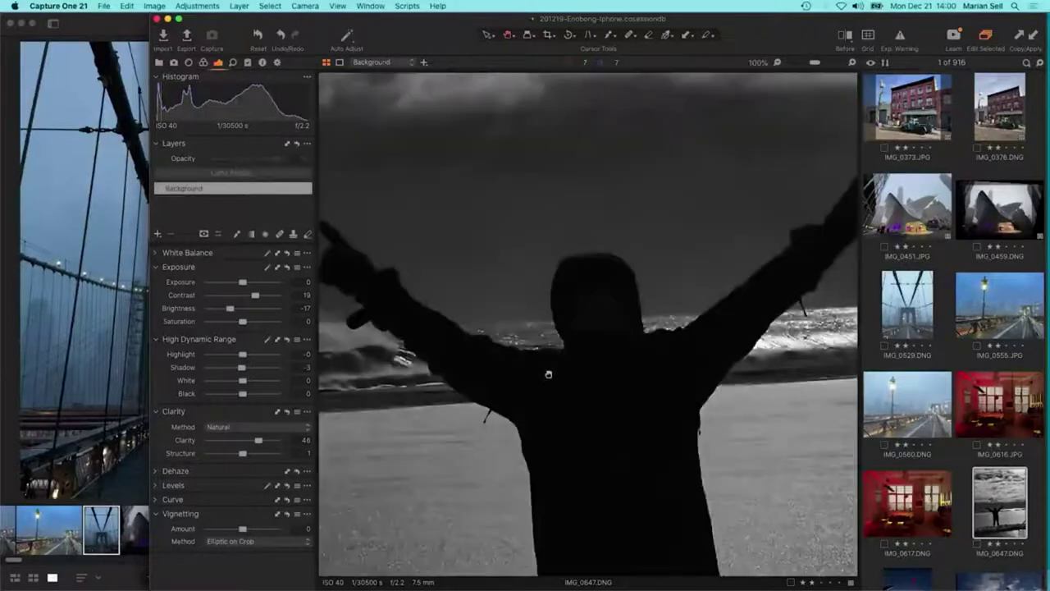
pyautogui.moveTo(604, 356); pyautogui.dragTo(570, 320)
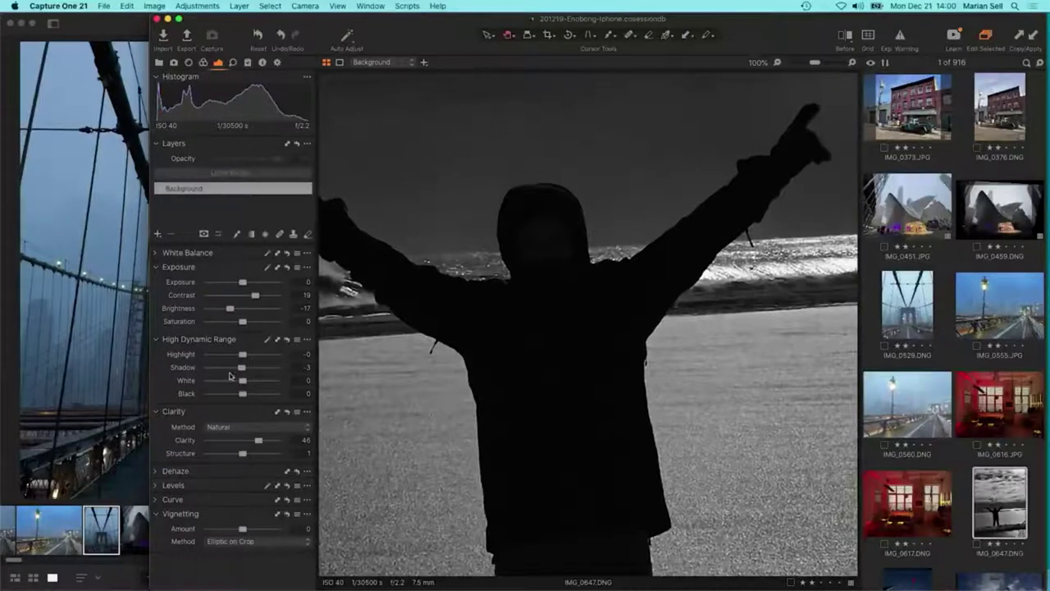
pyautogui.moveTo(242, 368); pyautogui.dragTo(277, 367)
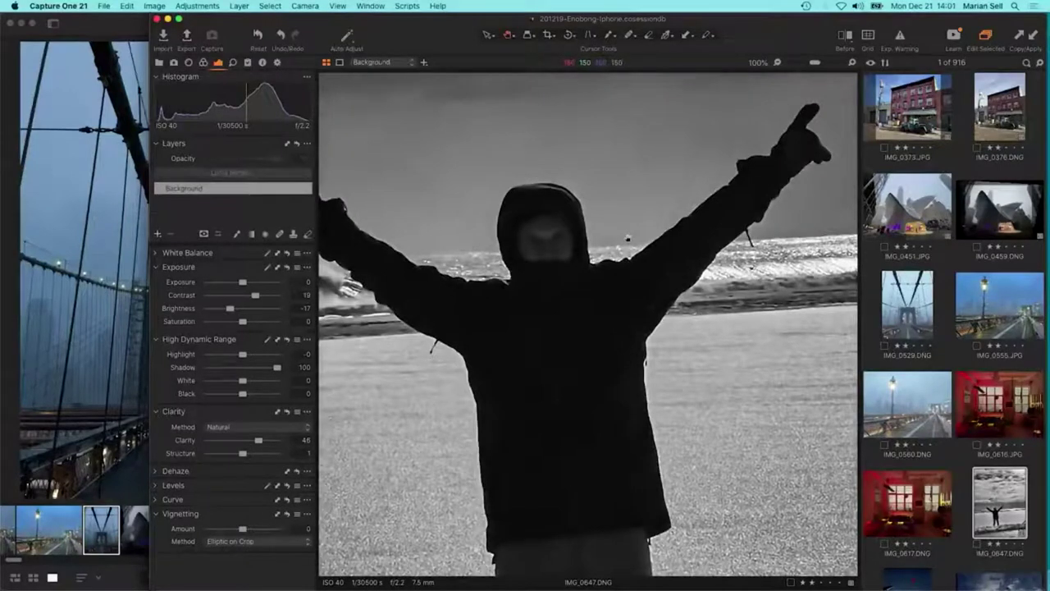
pyautogui.press('super+0')
# Open the kite photo IMG_0772.DNG from the image browser.
pyautogui.scroll(-2, 907, 525)
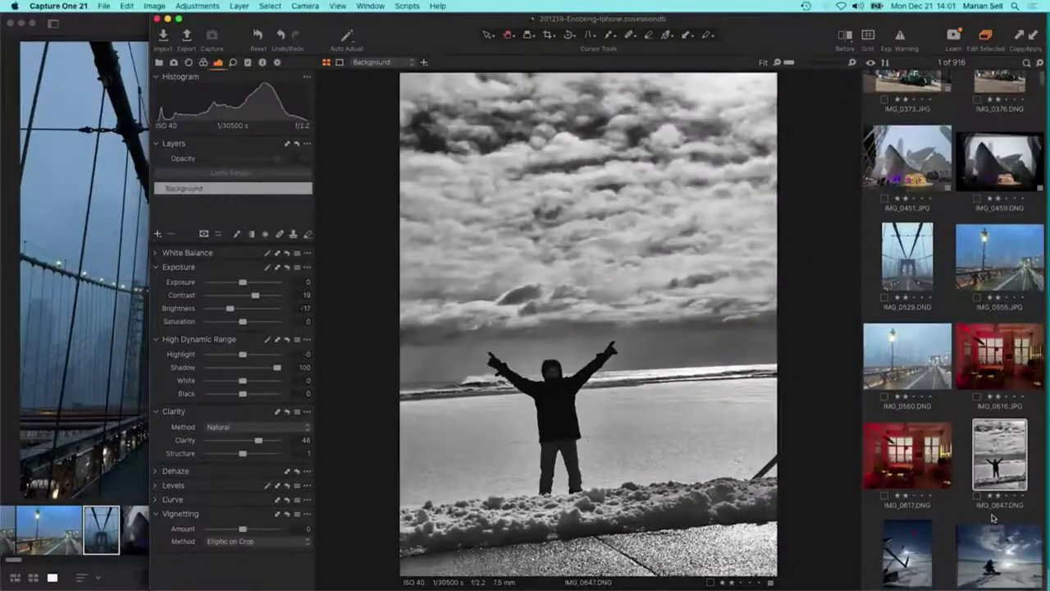
pyautogui.click(903, 535)
pyautogui.scroll(-3, 903, 535)
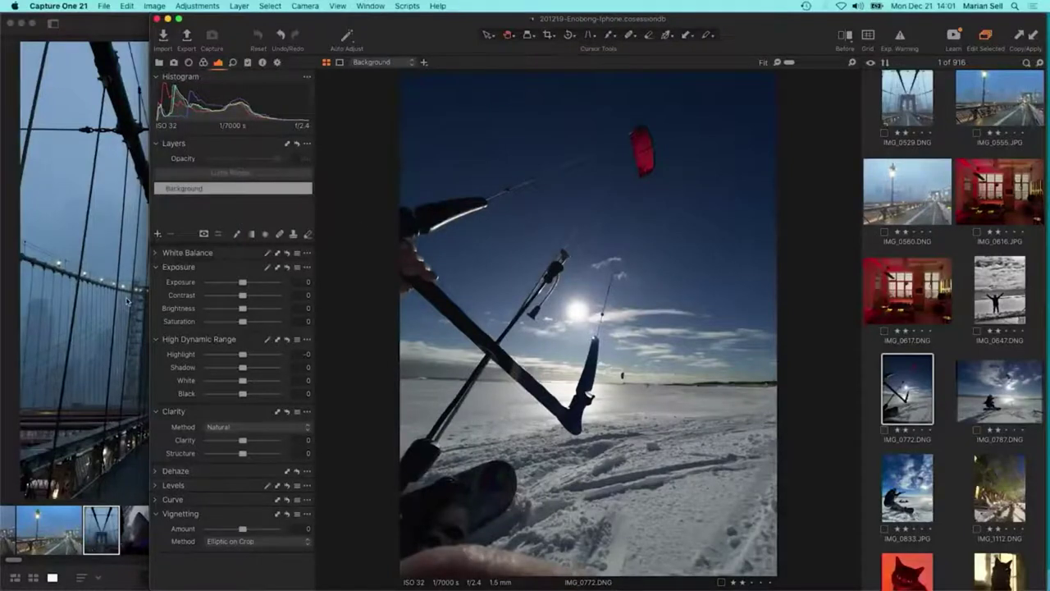
# Switch to Lightroom, open the same kite photo and set its profile to Adobe Landscape.
pyautogui.click(127, 302)
pyautogui.hscroll(-5, 219, 552)
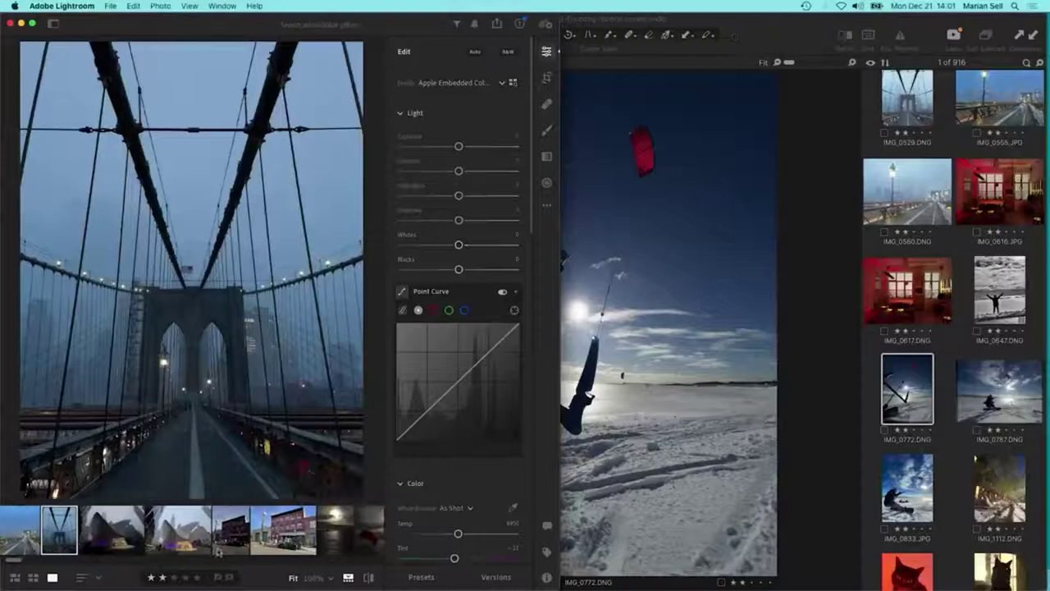
pyautogui.hscroll(-10, 219, 552)
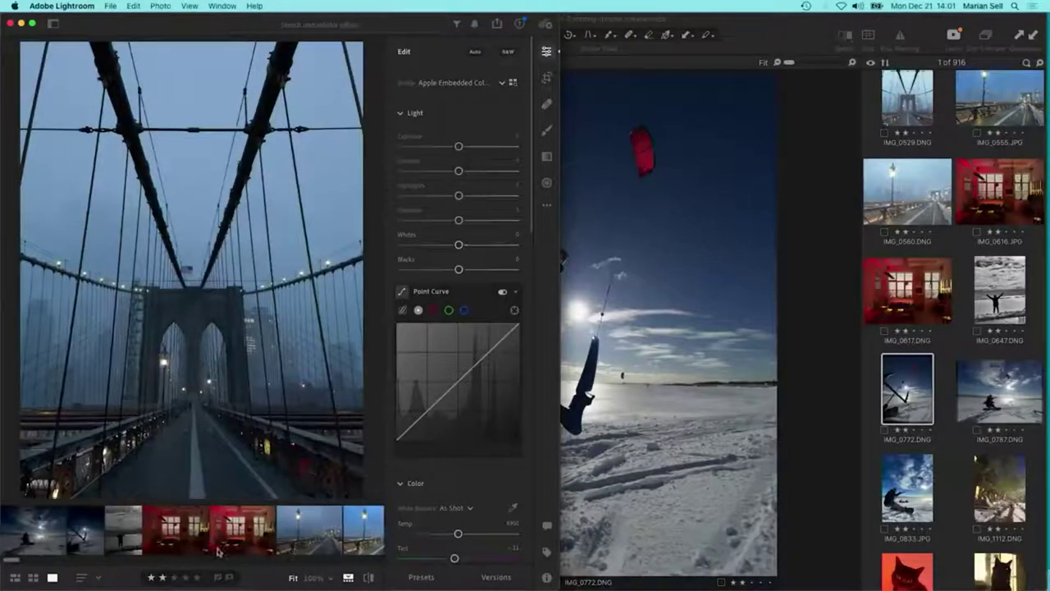
pyautogui.click(200, 525)
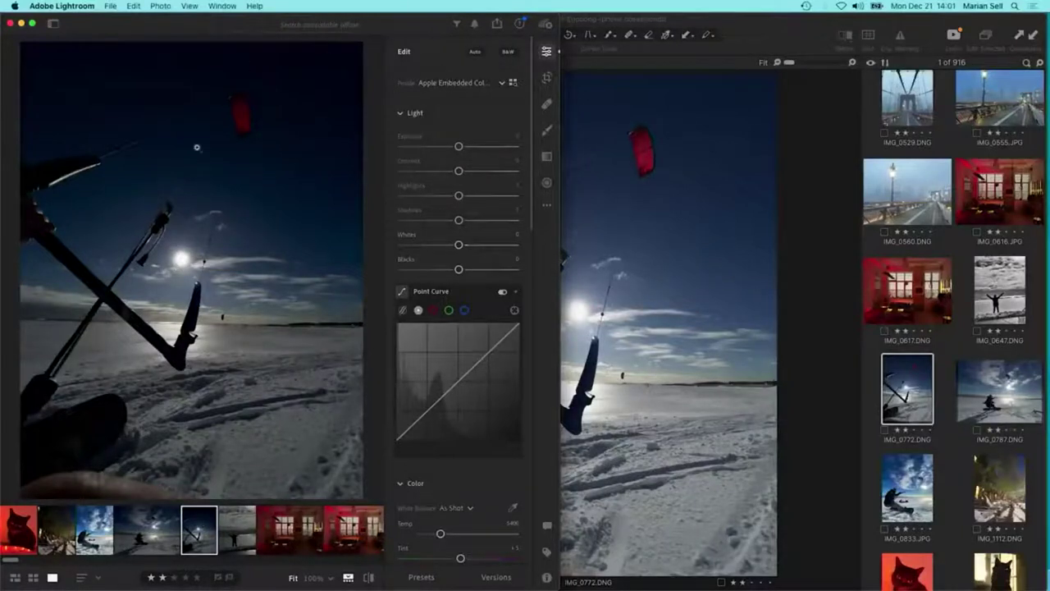
pyautogui.click(466, 83)
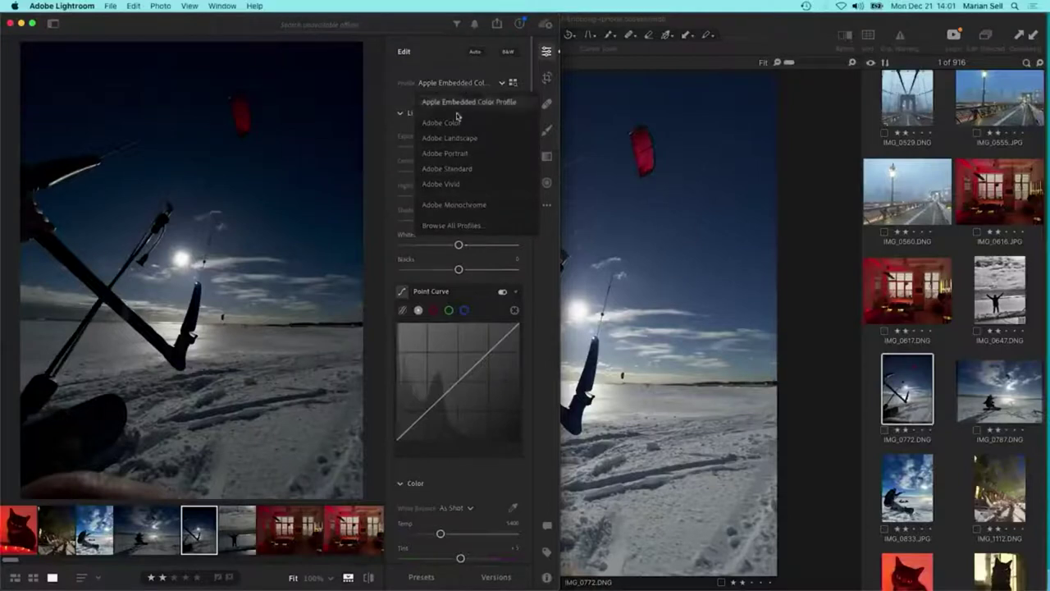
pyautogui.click(452, 135)
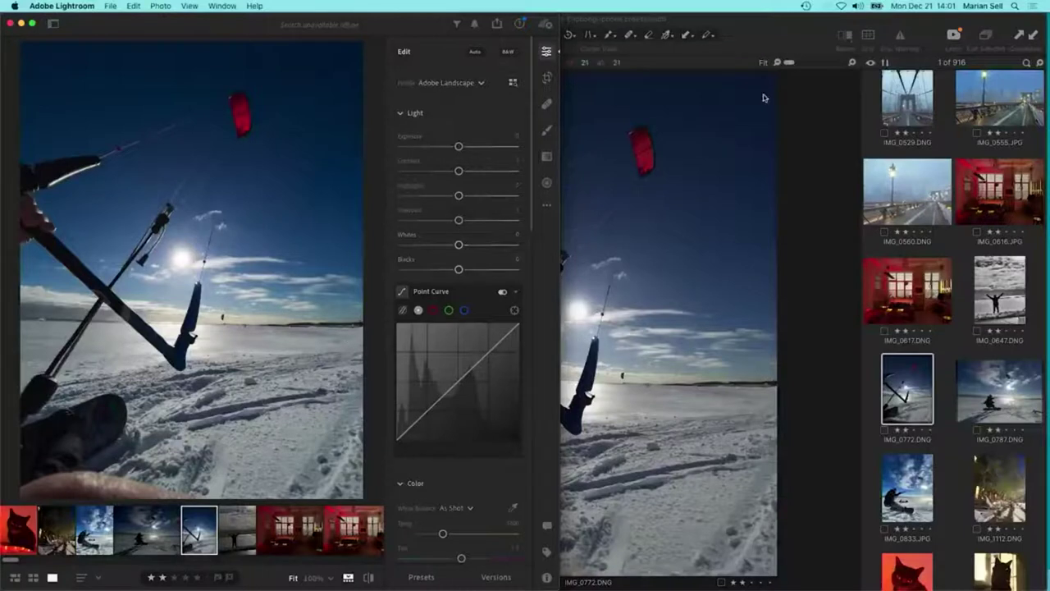
# Switch back to Capture One and compare IMG_0787.DNG with IMG_0772.DNG and IMG_0833.JPG, ending on IMG_0787.DNG.
pyautogui.click(767, 35)
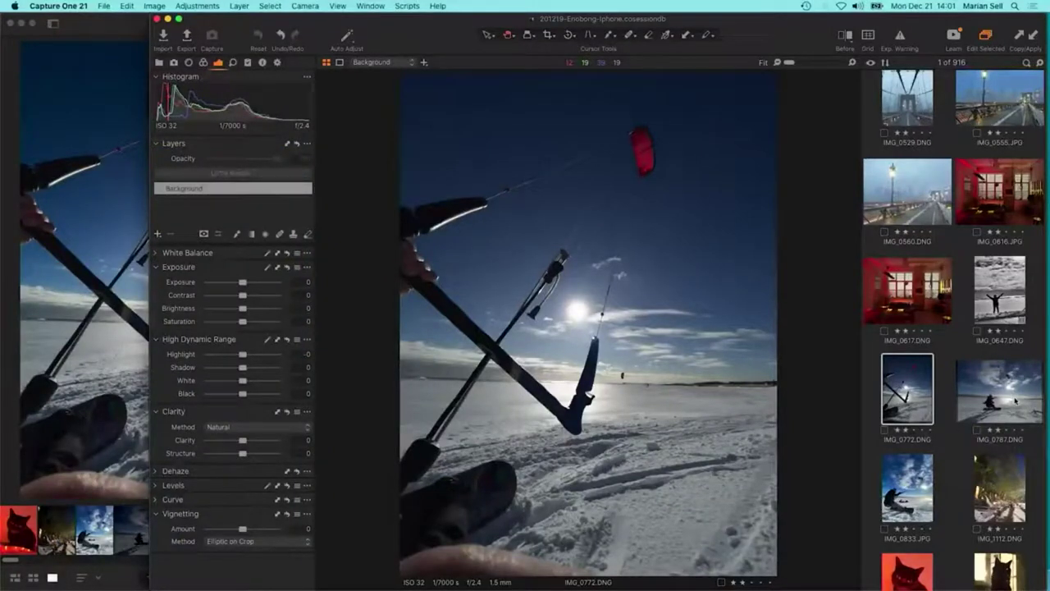
pyautogui.click(1016, 400)
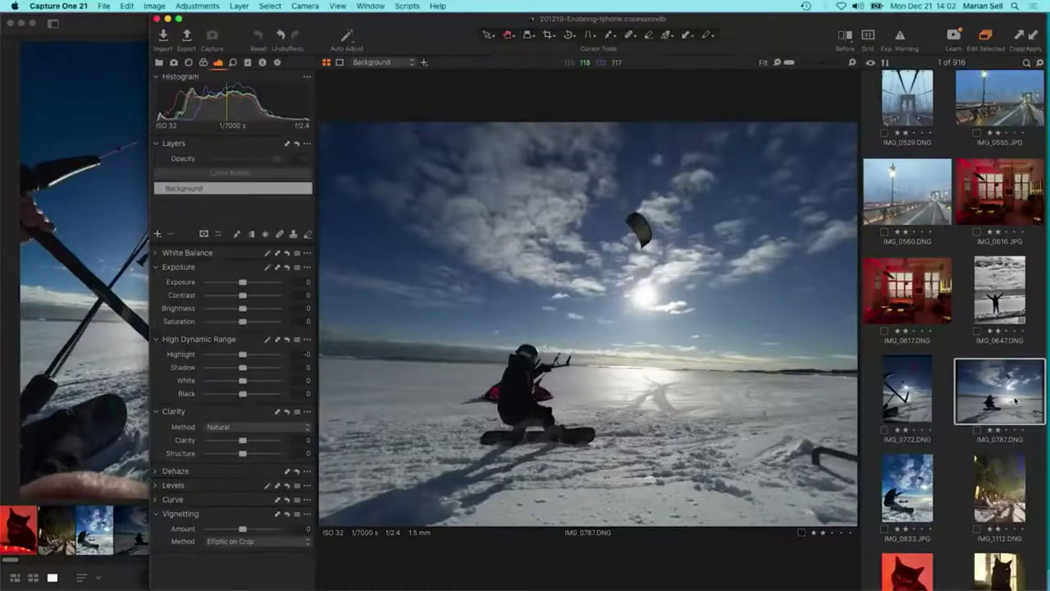
pyautogui.press('Left')
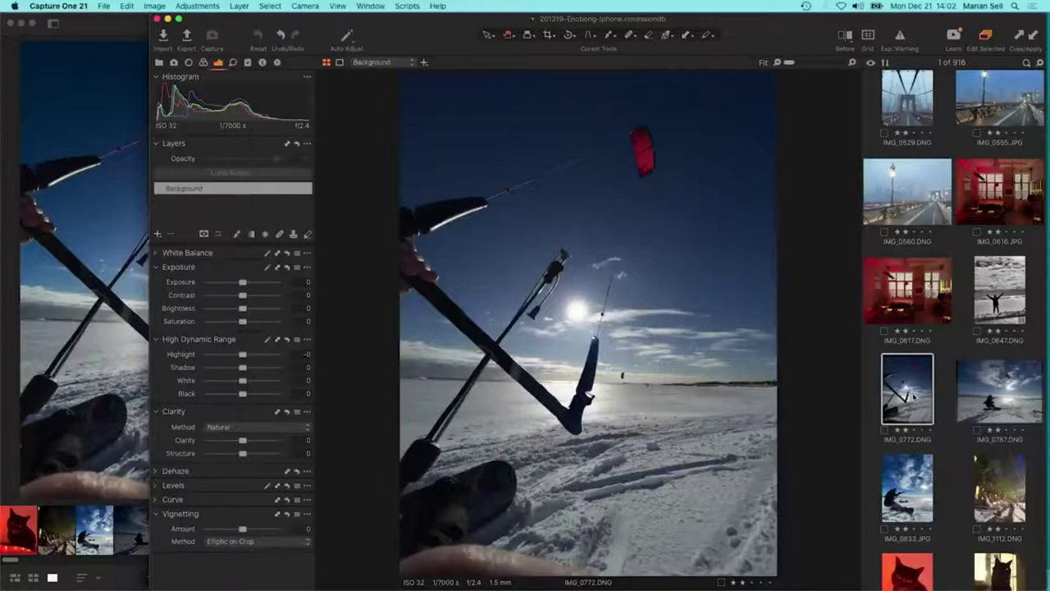
pyautogui.press('Down')
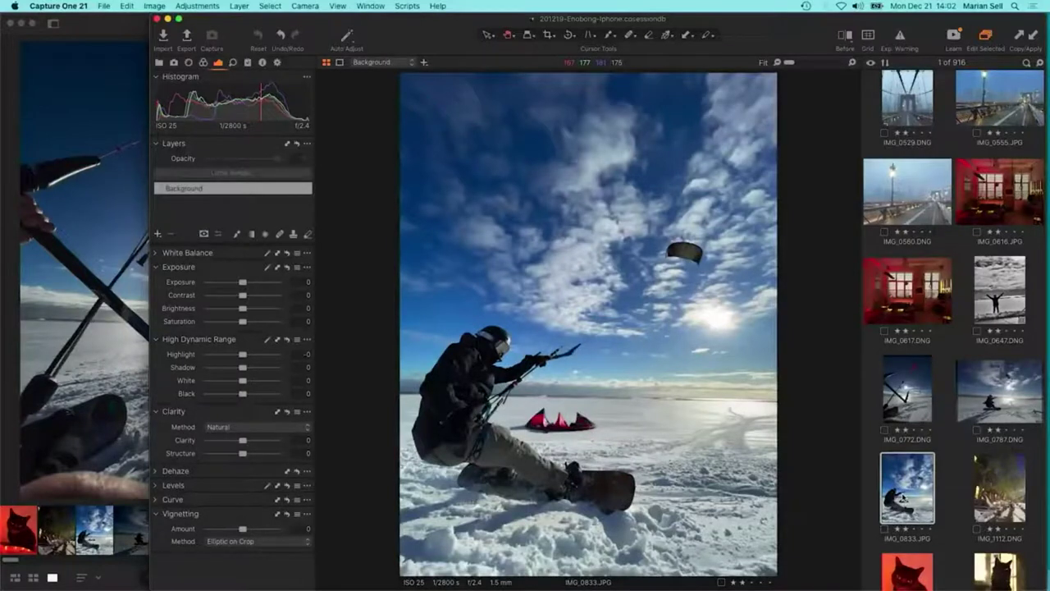
pyautogui.press('Left')
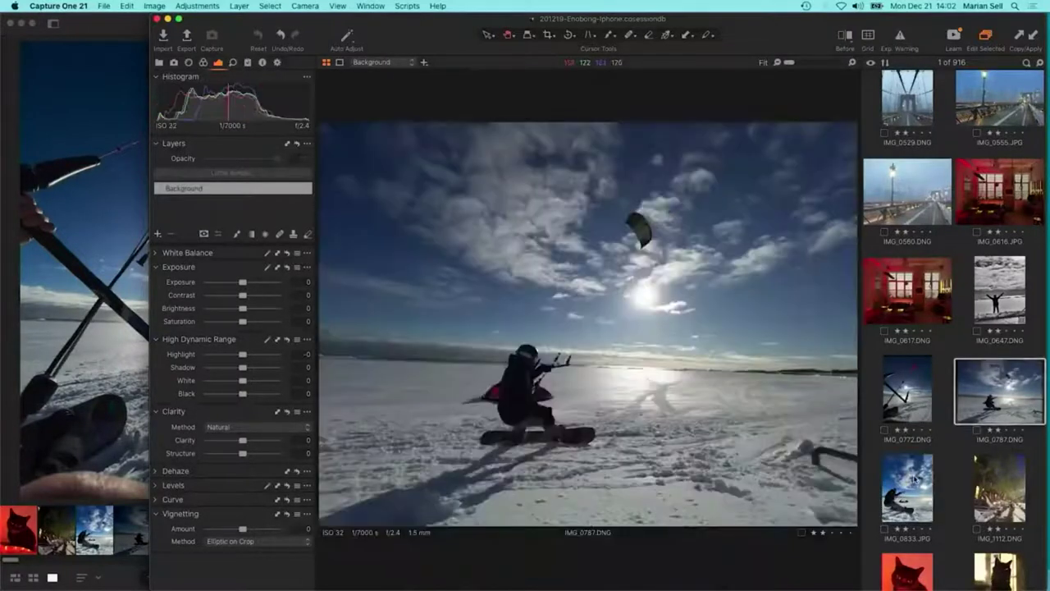
# Compare IMG_0833.JPG with IMG_0787.DNG and inspect the kneeling snowboarder in IMG_0787.DNG at 100%.
pyautogui.press('Right')
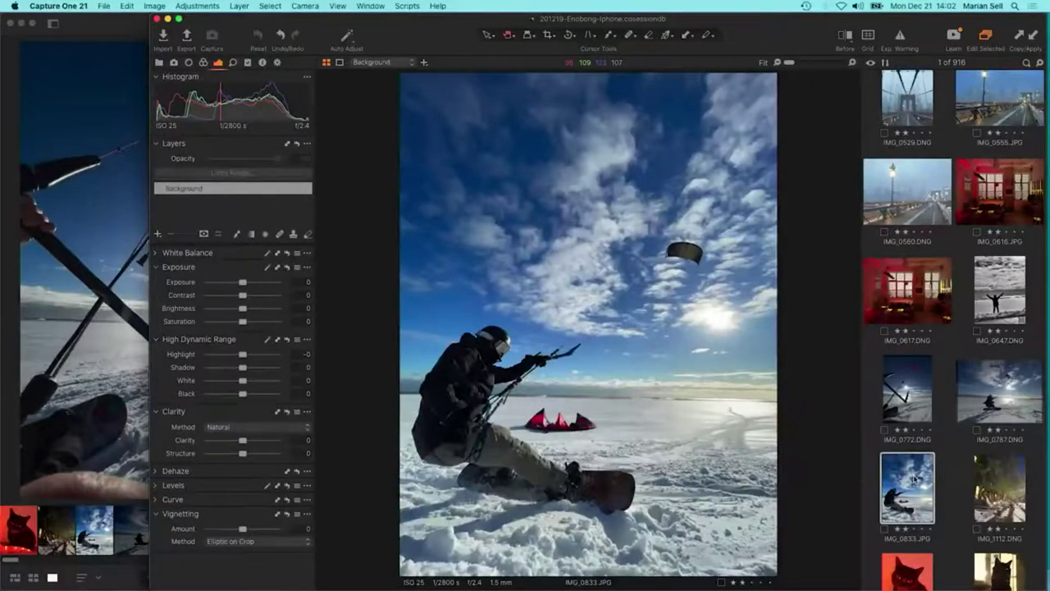
pyautogui.press('Left')
pyautogui.press('Right')
pyautogui.click(1000, 391)
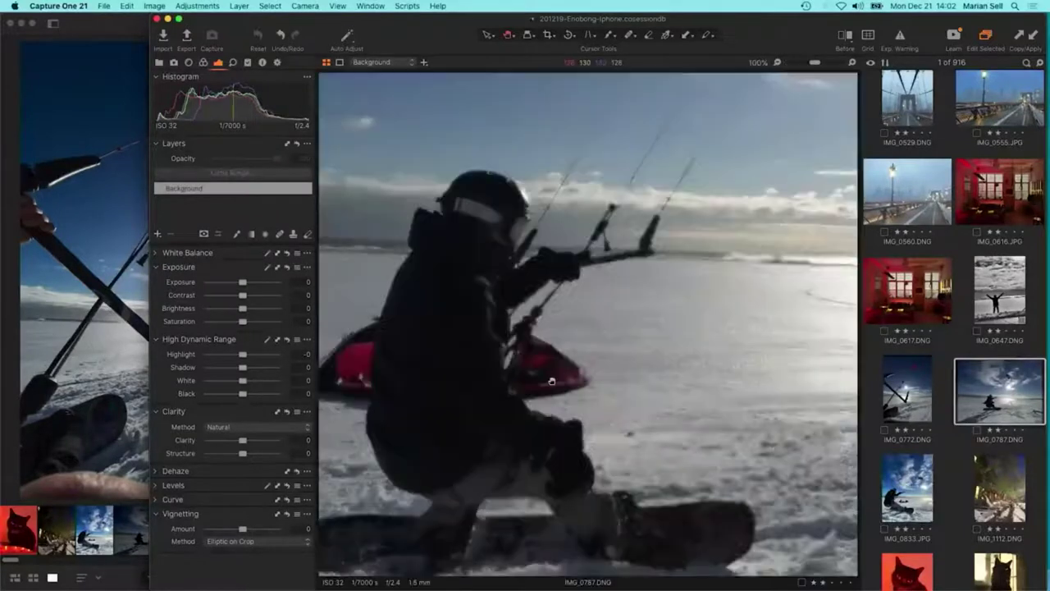
pyautogui.click(522, 346)
pyautogui.moveTo(671, 381); pyautogui.dragTo(627, 371)
# Open the snowy night street photo IMG_1112.DNG, inspect its branches and leaves at 100%, and return to the full view.
pyautogui.scroll(-3, 1007, 362)
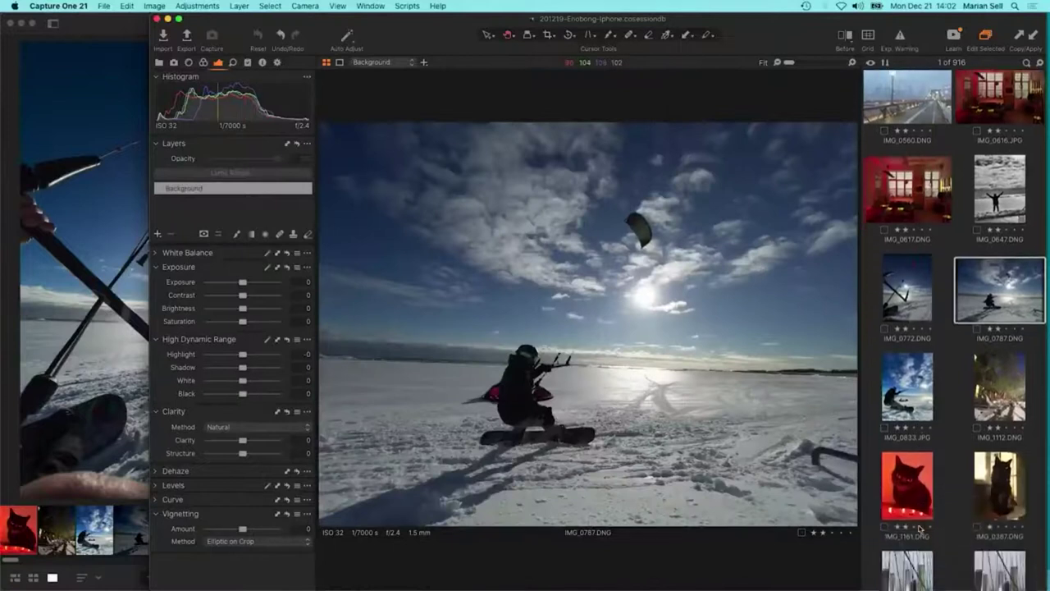
pyautogui.click(998, 373)
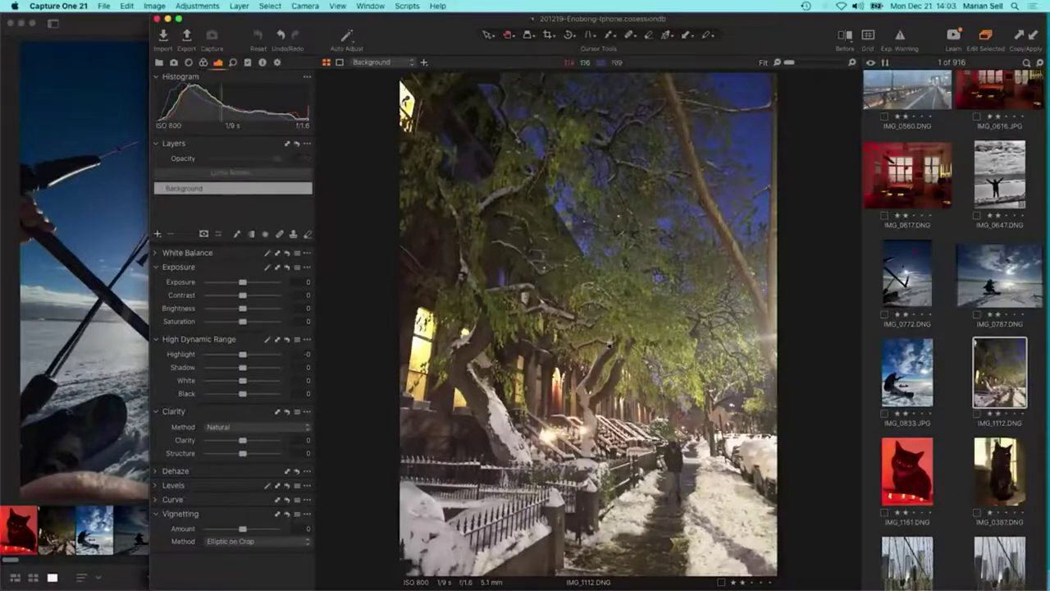
pyautogui.click(626, 361)
pyautogui.moveTo(625, 361); pyautogui.dragTo(667, 412)
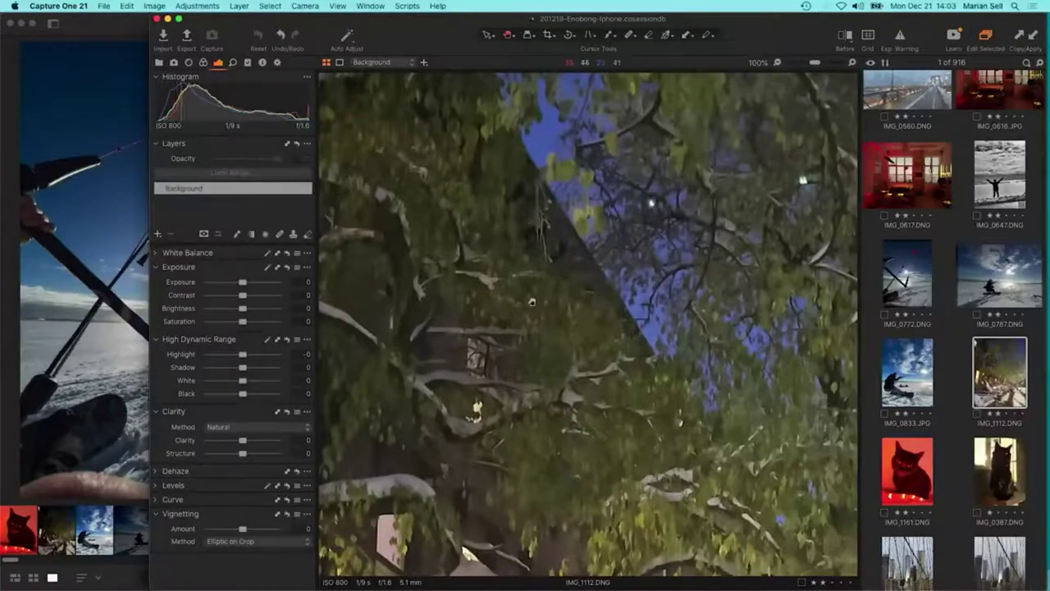
pyautogui.moveTo(533, 304); pyautogui.dragTo(645, 234)
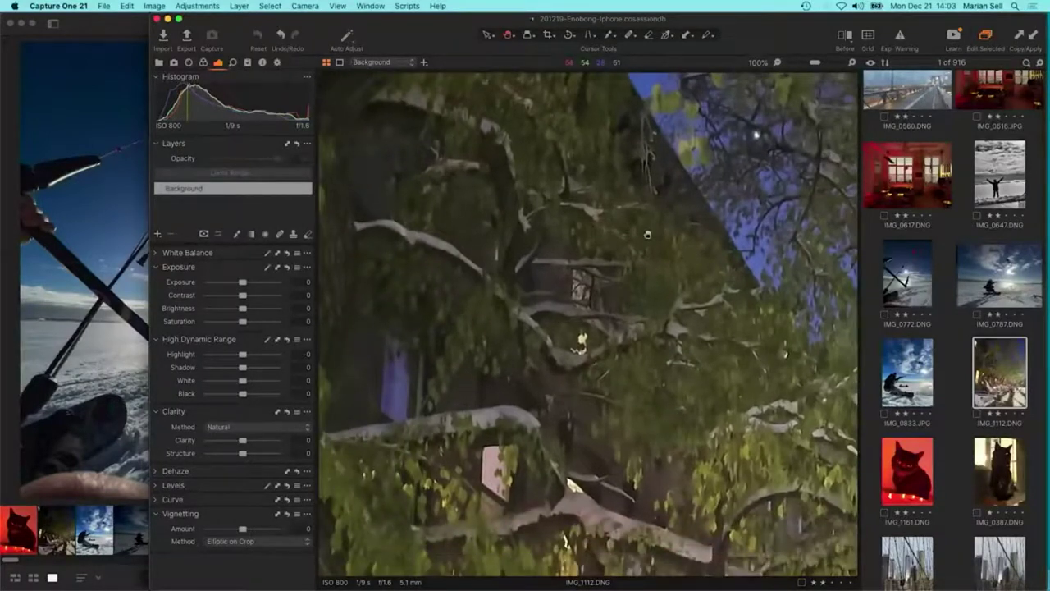
pyautogui.moveTo(663, 383); pyautogui.dragTo(541, 202)
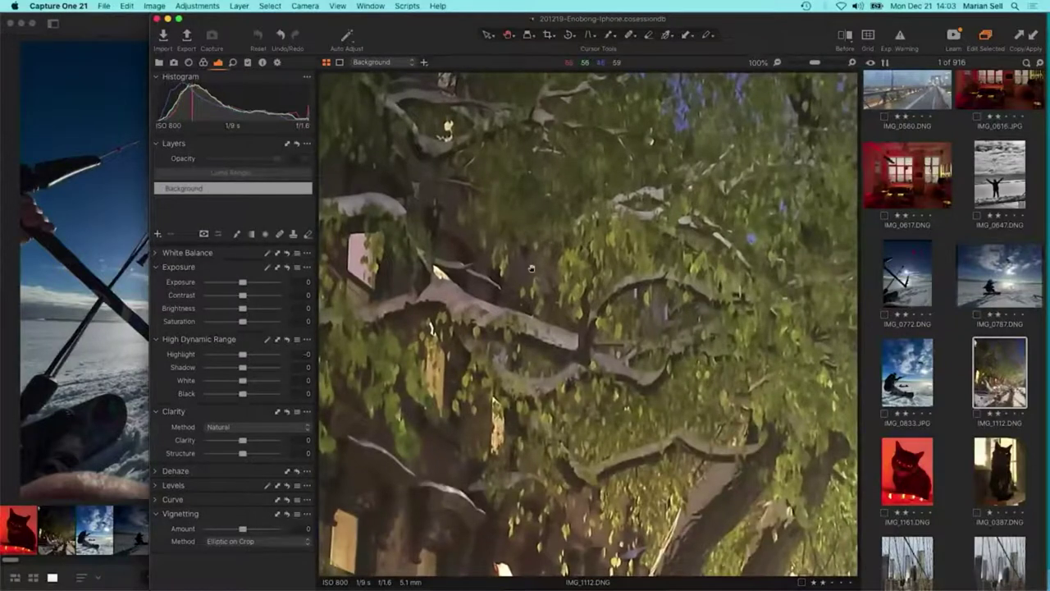
pyautogui.moveTo(653, 336); pyautogui.dragTo(596, 249)
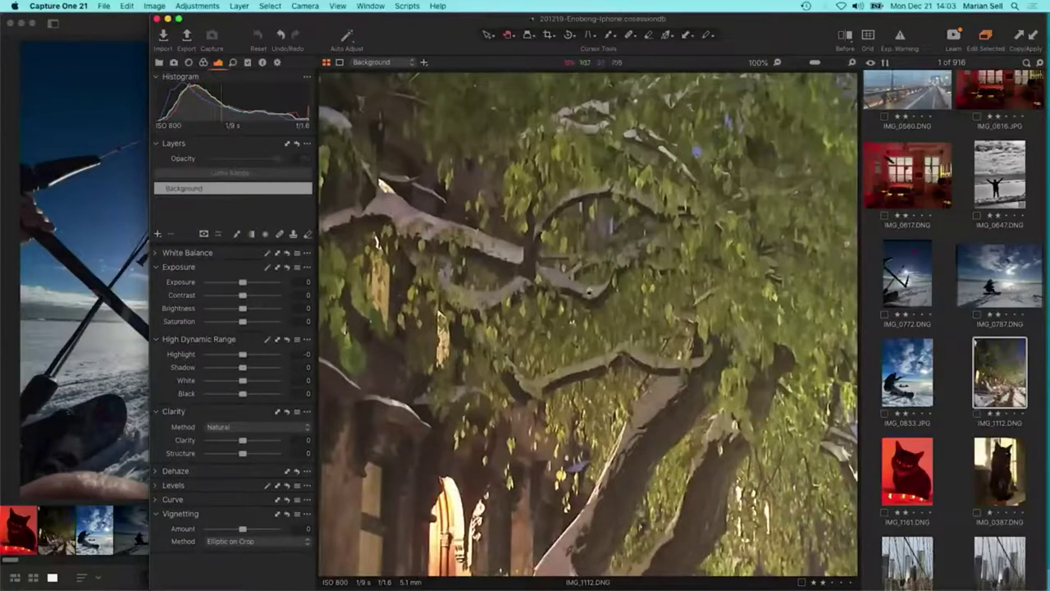
pyautogui.click(581, 279)
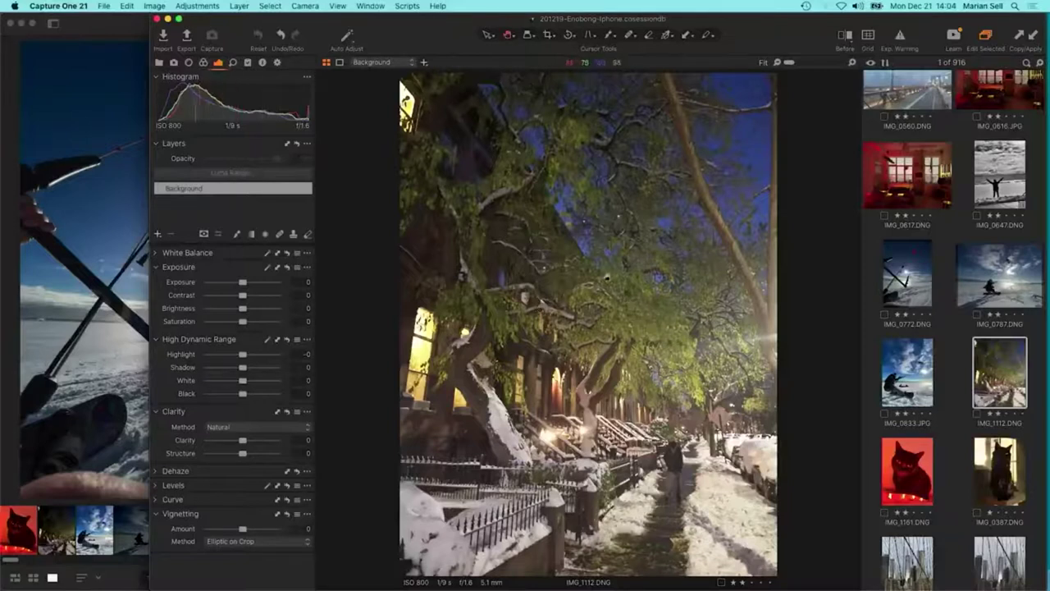
# Inspect the foliage, tree trunks and night sky across IMG_1112.DNG at 100%, and return to the full view.
pyautogui.click(579, 243)
pyautogui.moveTo(519, 223); pyautogui.dragTo(609, 289)
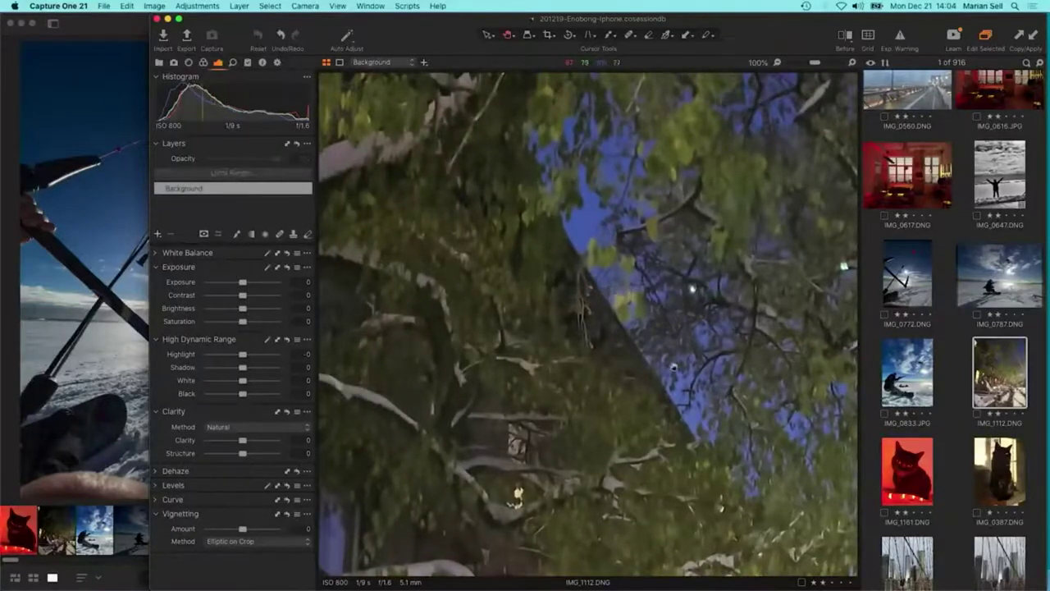
pyautogui.scroll(5, 674, 367)
pyautogui.hscroll(-3, 674, 367)
pyautogui.scroll(3, 659, 401)
pyautogui.hscroll(3, 658, 402)
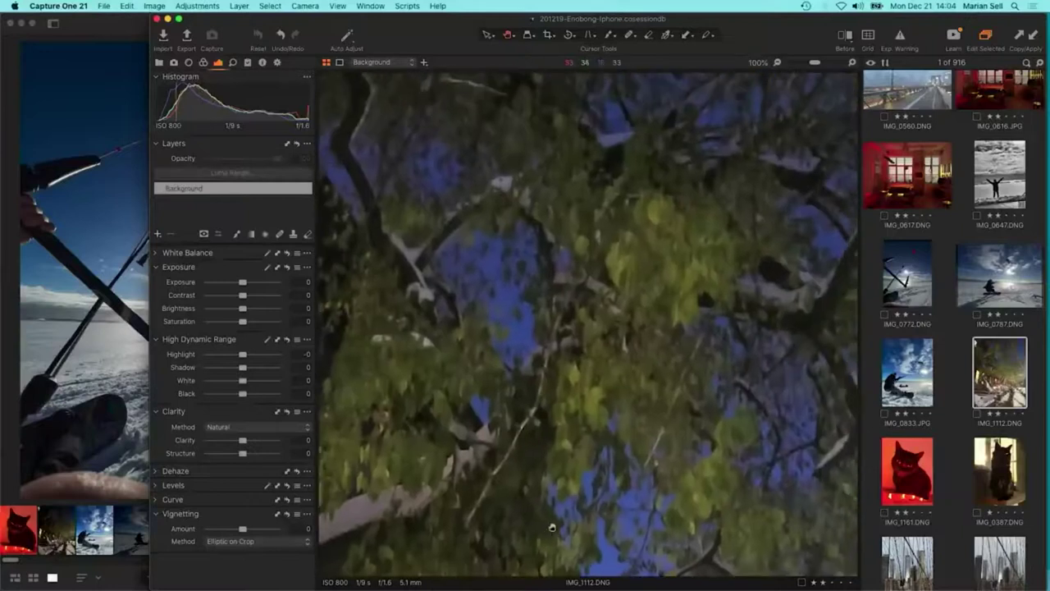
pyautogui.moveTo(675, 350); pyautogui.dragTo(448, 305)
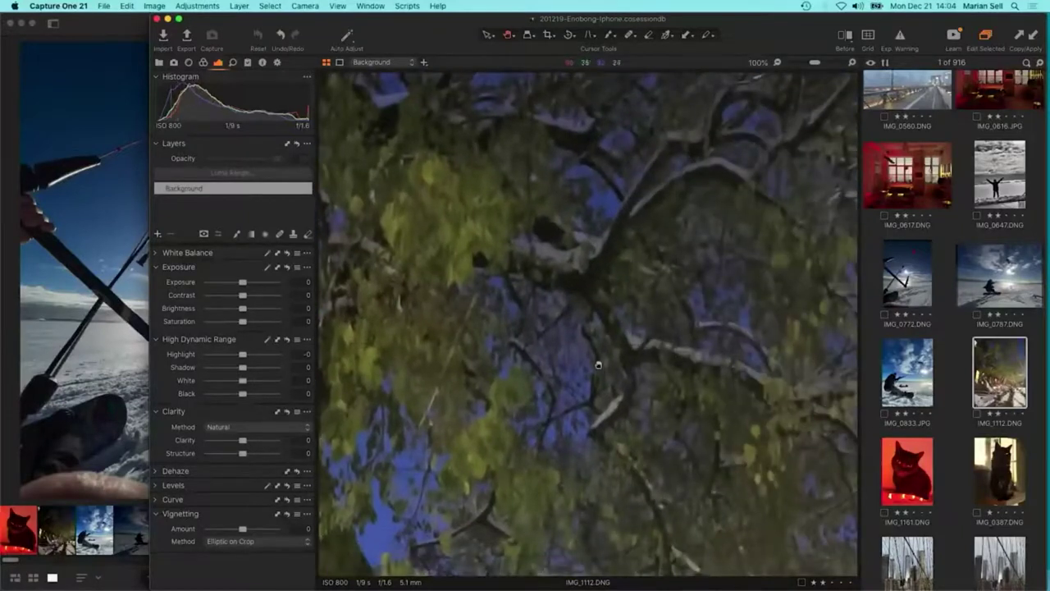
pyautogui.moveTo(682, 446); pyautogui.dragTo(436, 256)
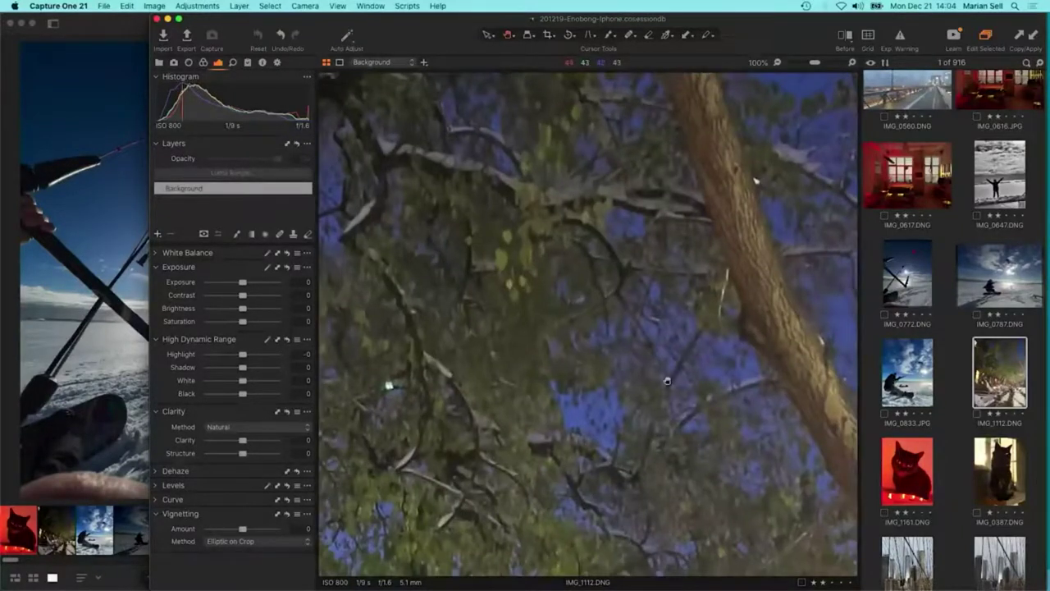
pyautogui.moveTo(667, 380); pyautogui.dragTo(351, 169)
pyautogui.moveTo(557, 317); pyautogui.dragTo(806, 79)
pyautogui.moveTo(680, 353); pyautogui.dragTo(312, 165)
pyautogui.moveTo(420, 143); pyautogui.dragTo(632, 320)
pyautogui.moveTo(476, 115); pyautogui.dragTo(644, 264)
pyautogui.moveTo(642, 181); pyautogui.dragTo(641, 306)
pyautogui.moveTo(649, 123); pyautogui.dragTo(667, 457)
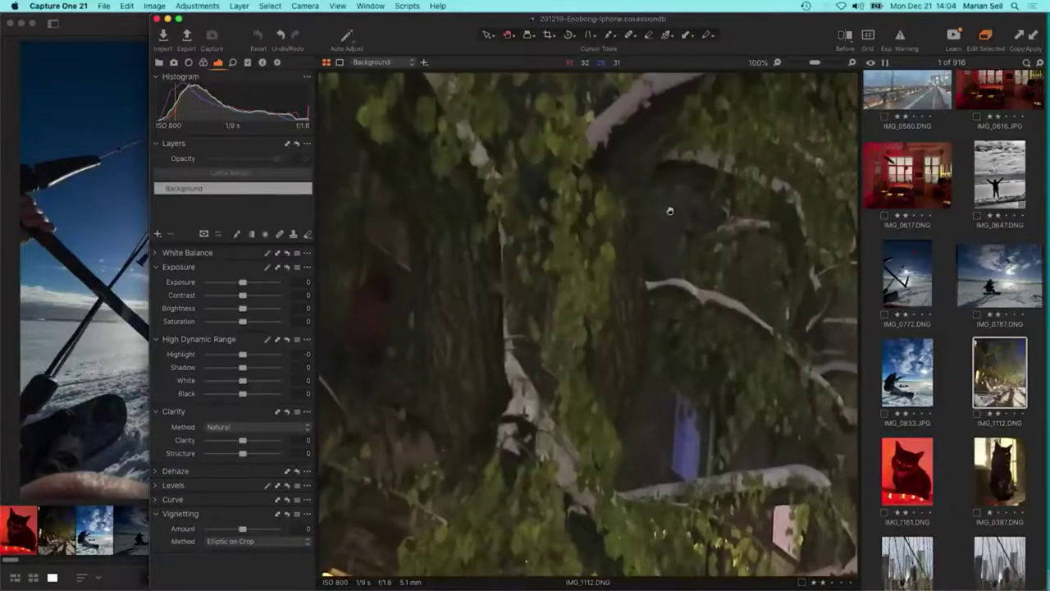
pyautogui.press('super+0')
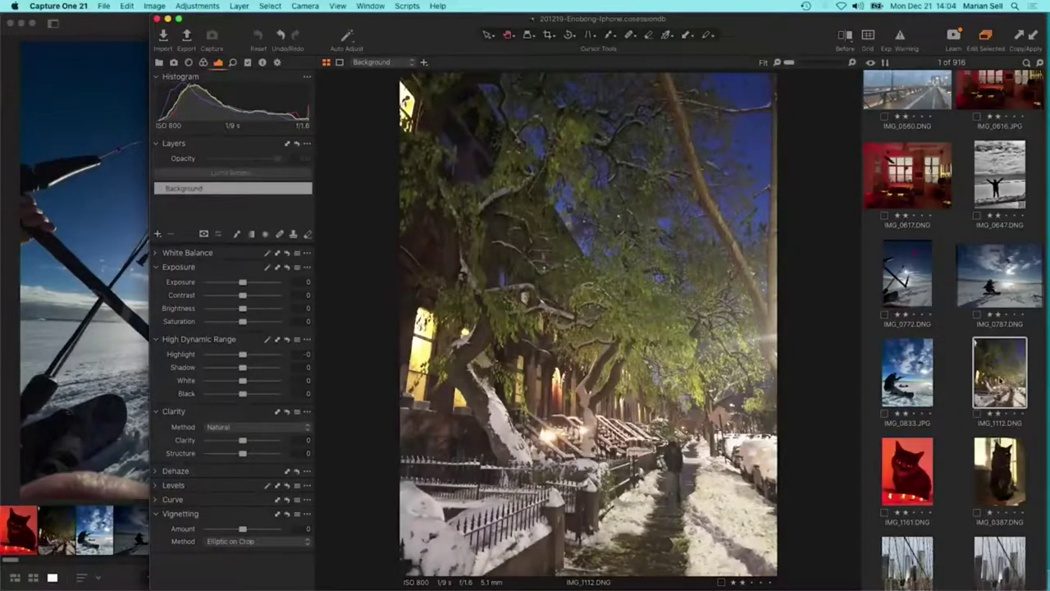
# Open the red-lit cat photo IMG_1161.DNG in Capture One and Lightroom, and view the cat's face at 100% in Capture One.
pyautogui.press('Right')
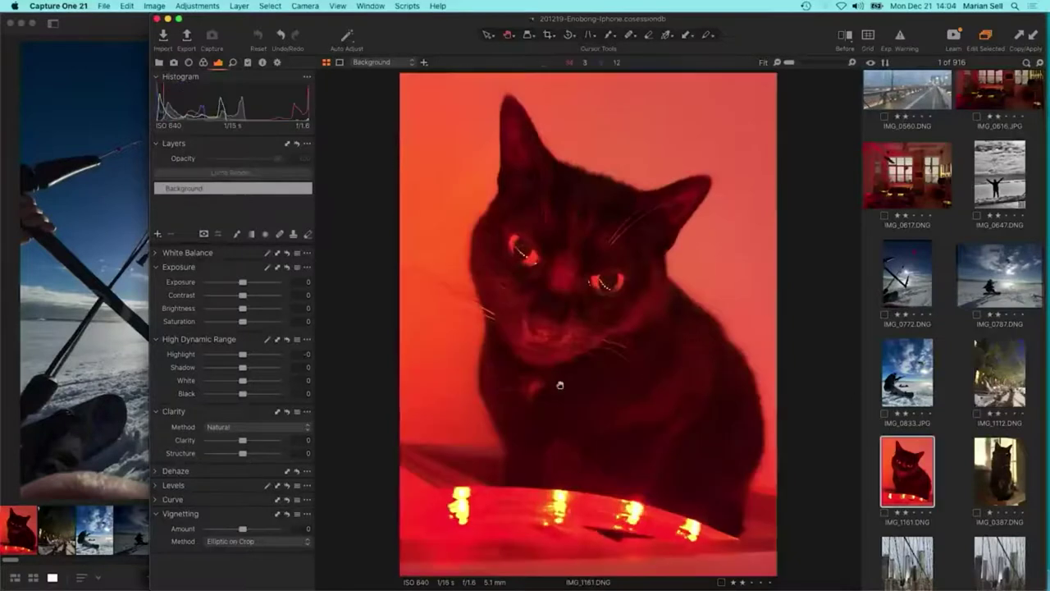
pyautogui.click(21, 526)
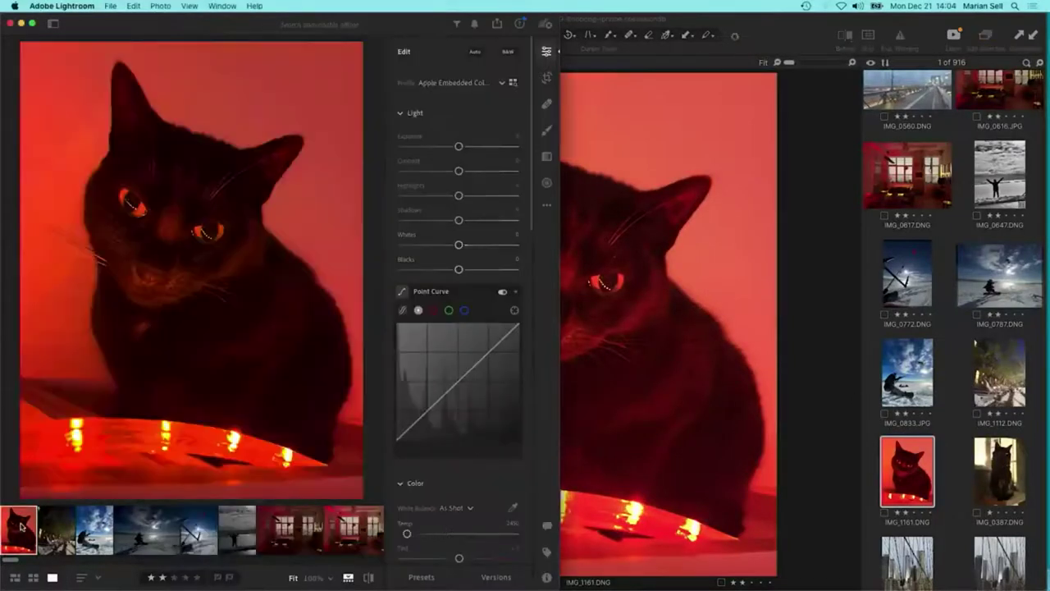
pyautogui.click(621, 275)
pyautogui.click(556, 265)
pyautogui.moveTo(577, 396); pyautogui.dragTo(605, 211)
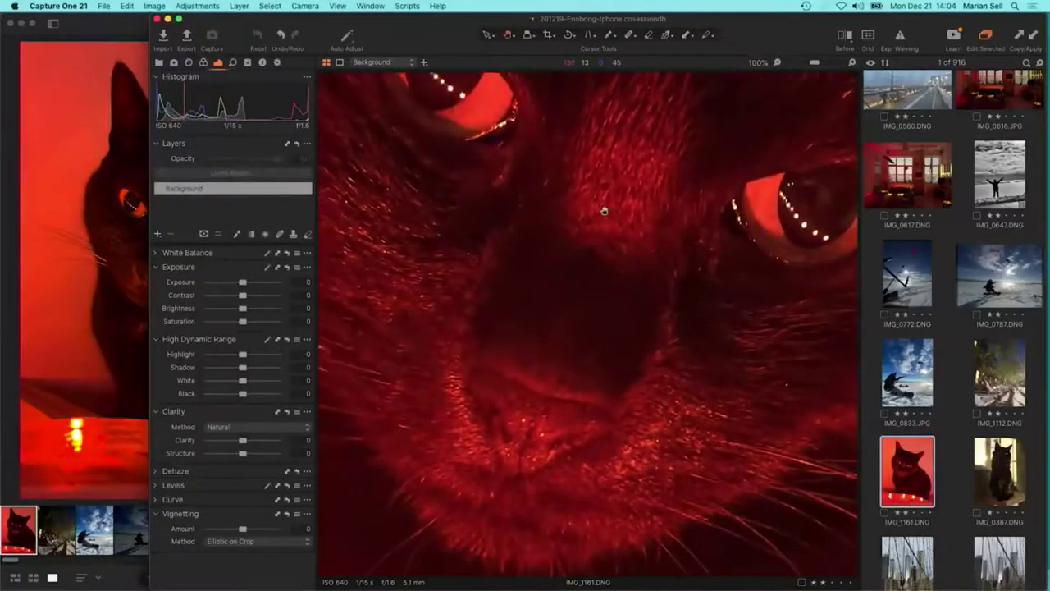
# Switch to Lightroom, reopen the red cat photo from the grid, and examine its face at 100% against the Capture One view.
pyautogui.click(88, 298)
pyautogui.press('g')
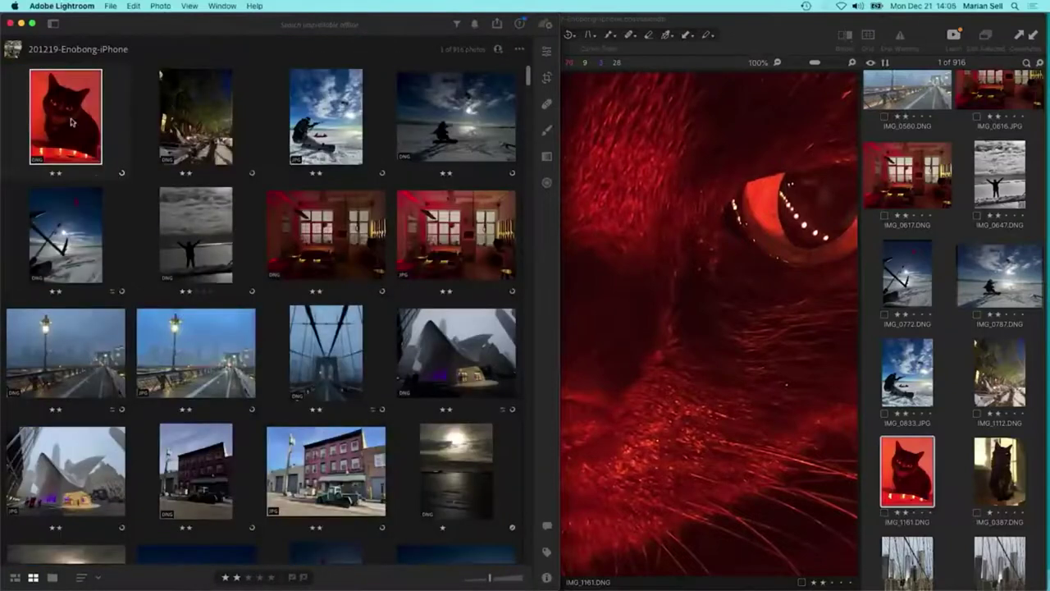
pyautogui.doubleClick(71, 117)
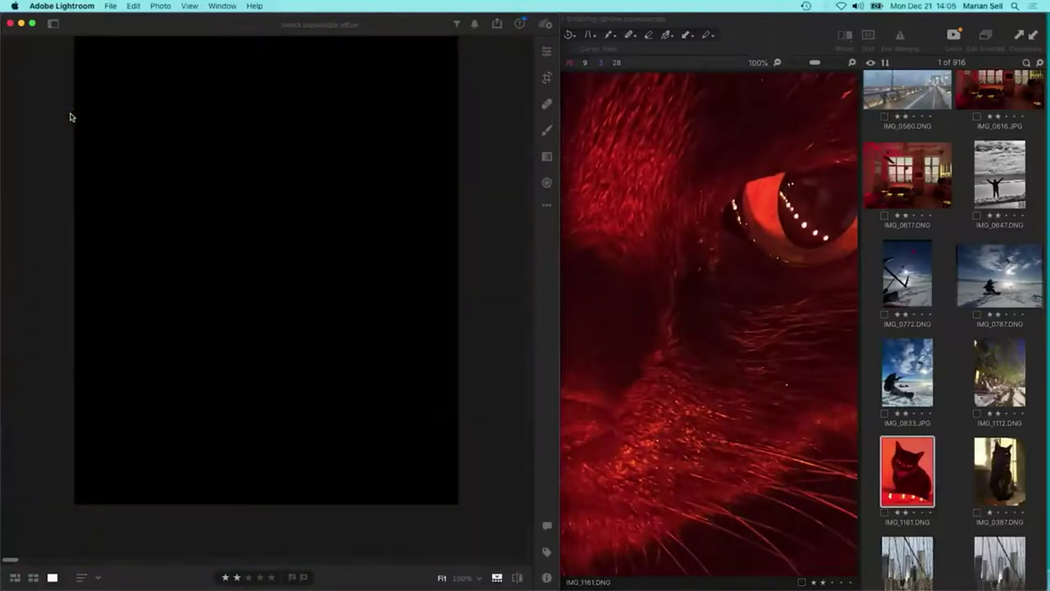
pyautogui.click(215, 263)
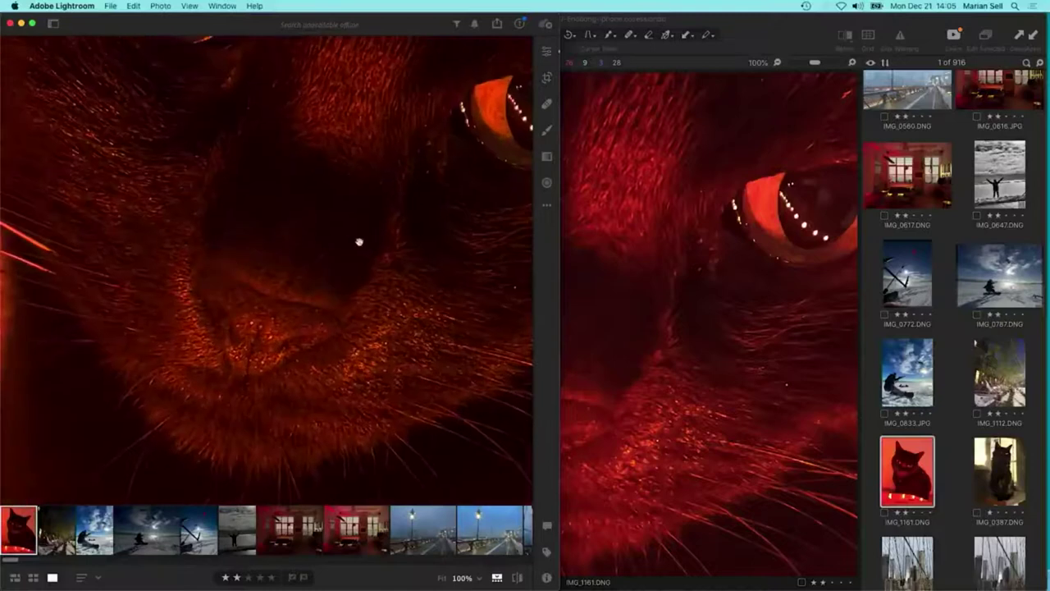
pyautogui.moveTo(366, 273); pyautogui.dragTo(386, 313)
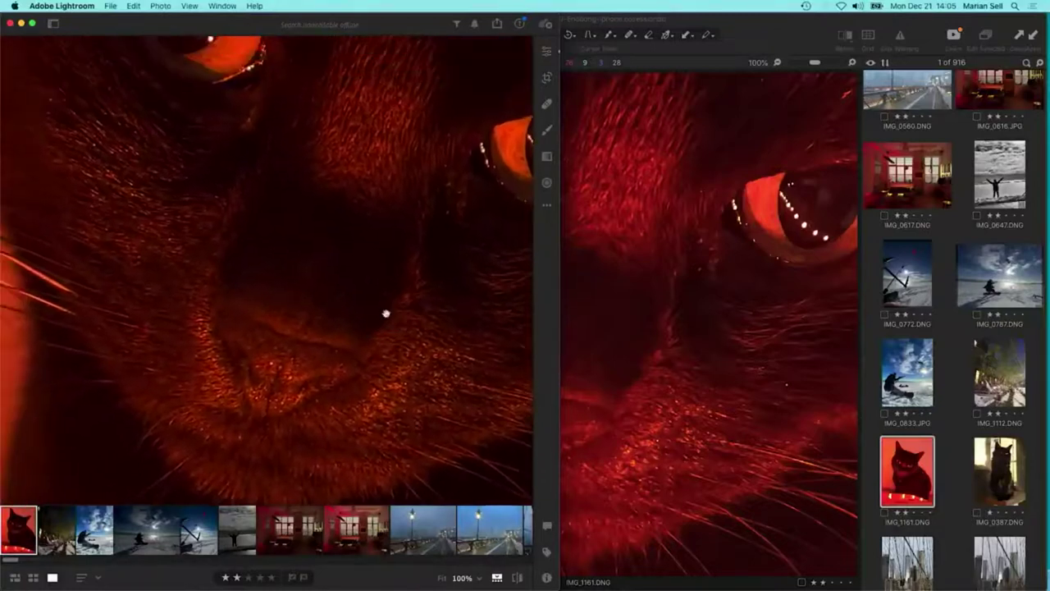
pyautogui.moveTo(432, 223); pyautogui.dragTo(331, 287)
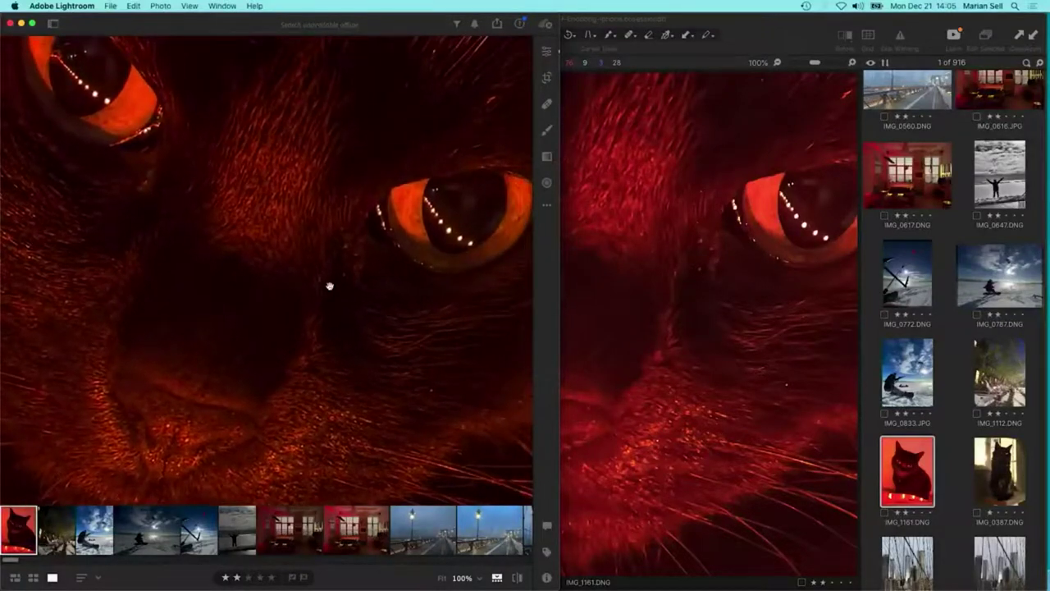
pyautogui.moveTo(288, 166); pyautogui.dragTo(310, 298)
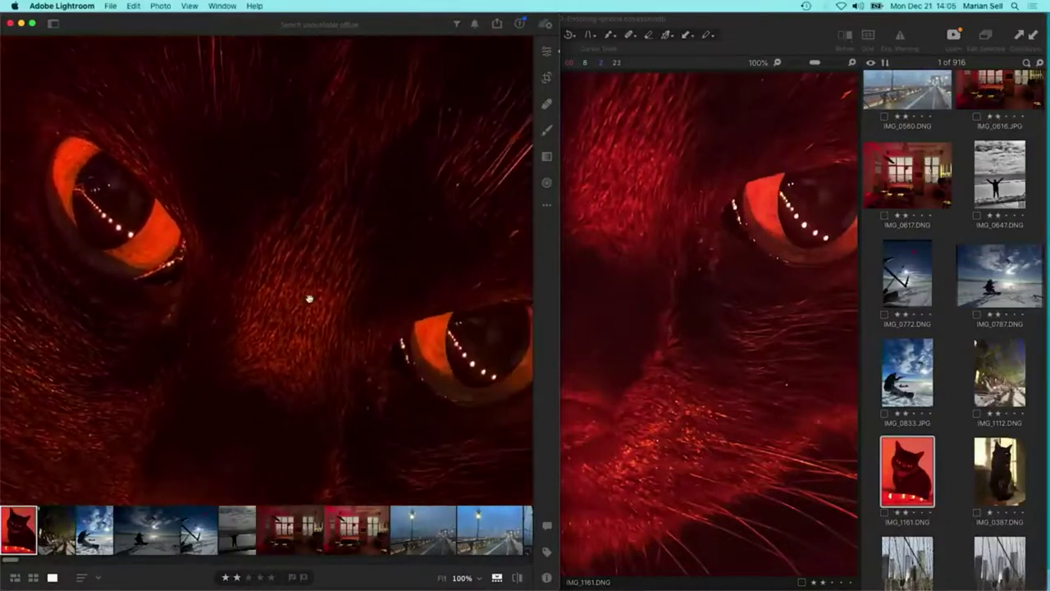
pyautogui.click(282, 234)
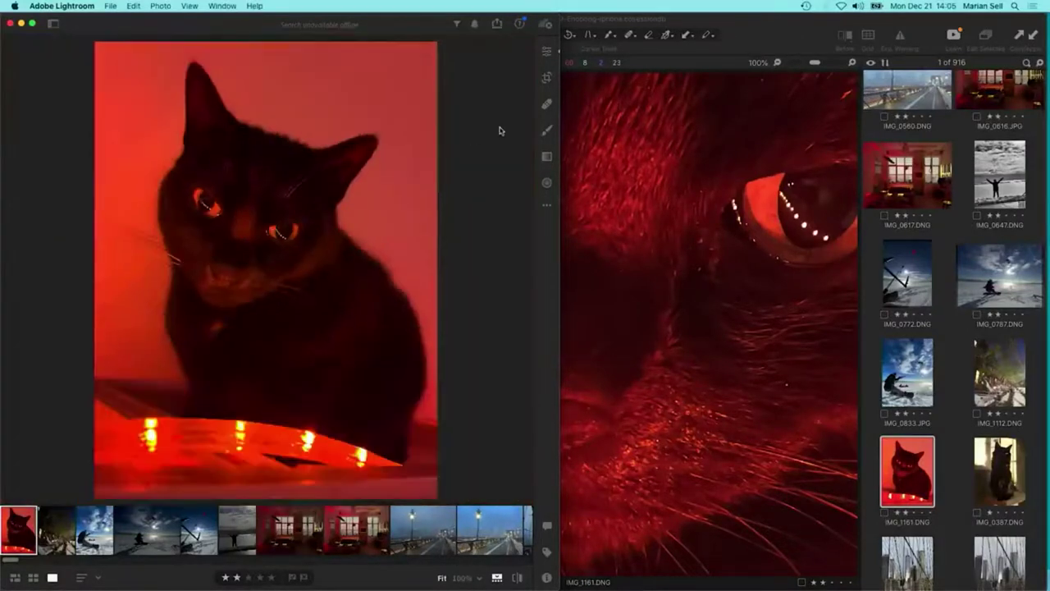
# Preview the Adobe profiles on the red cat photo and choose Apple Embedded Color Profile.
pyautogui.click(548, 53)
pyautogui.click(473, 85)
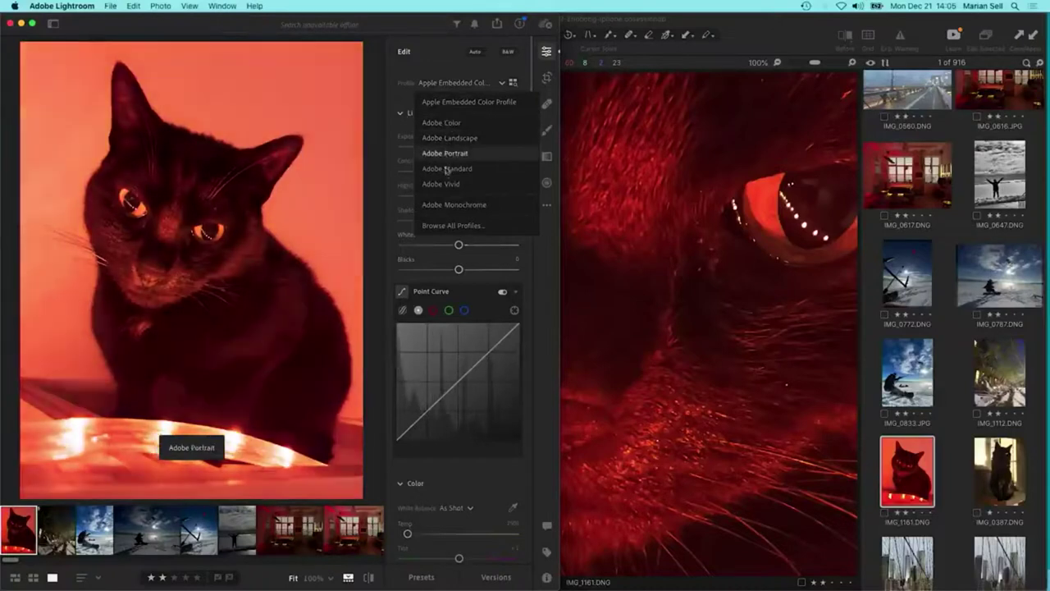
pyautogui.click(461, 103)
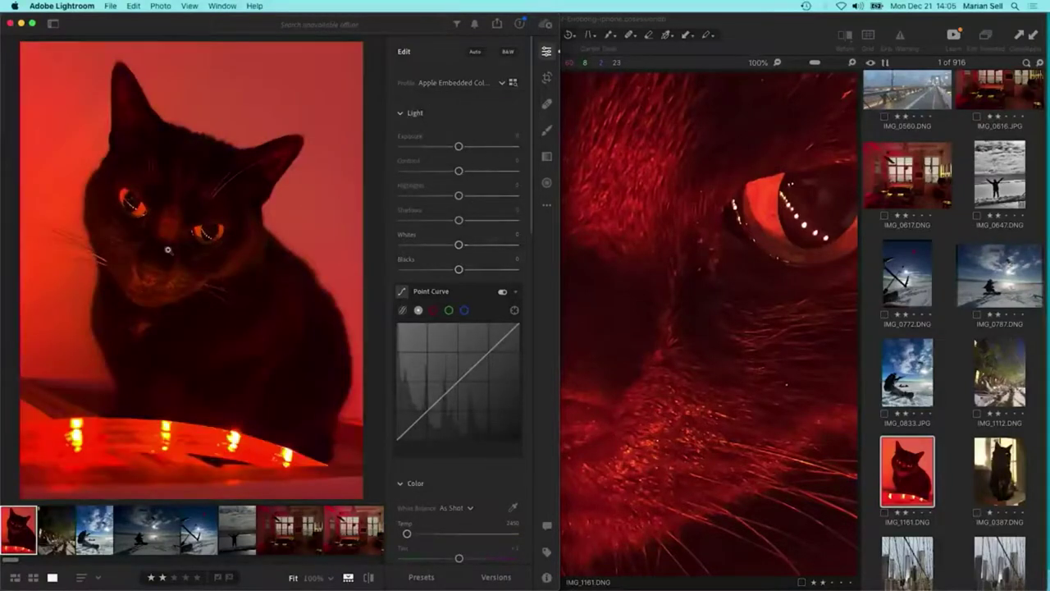
# Examine the cat's nose, eyes and fur at 100% with the Apple Embedded Color Profile, and return to the full view.
pyautogui.click(167, 235)
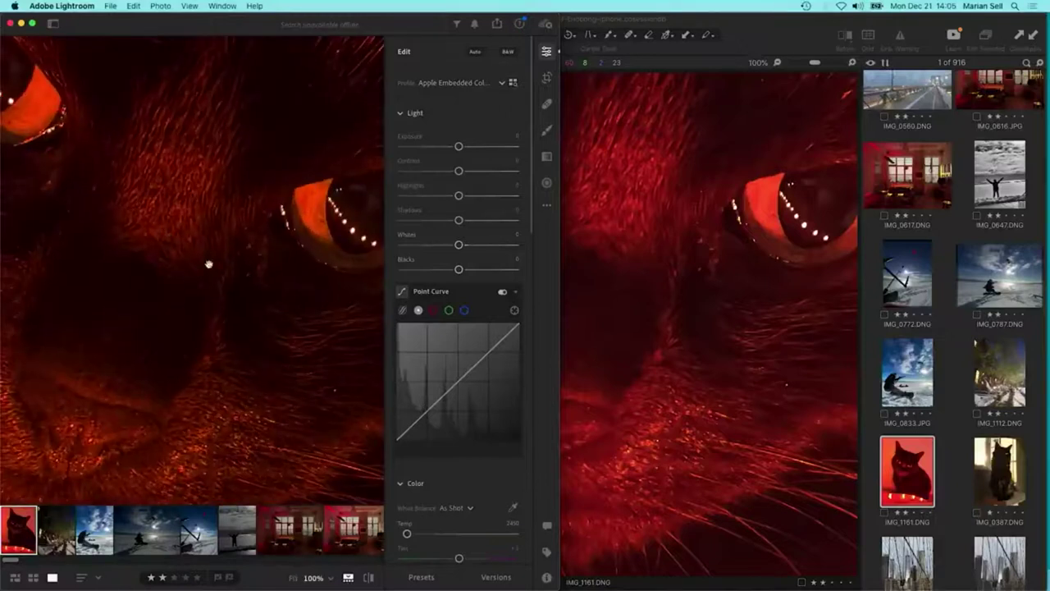
pyautogui.scroll(-5, 209, 264)
pyautogui.moveTo(212, 214); pyautogui.dragTo(134, 277)
pyautogui.moveTo(98, 233); pyautogui.dragTo(148, 307)
pyautogui.moveTo(255, 262); pyautogui.dragTo(212, 174)
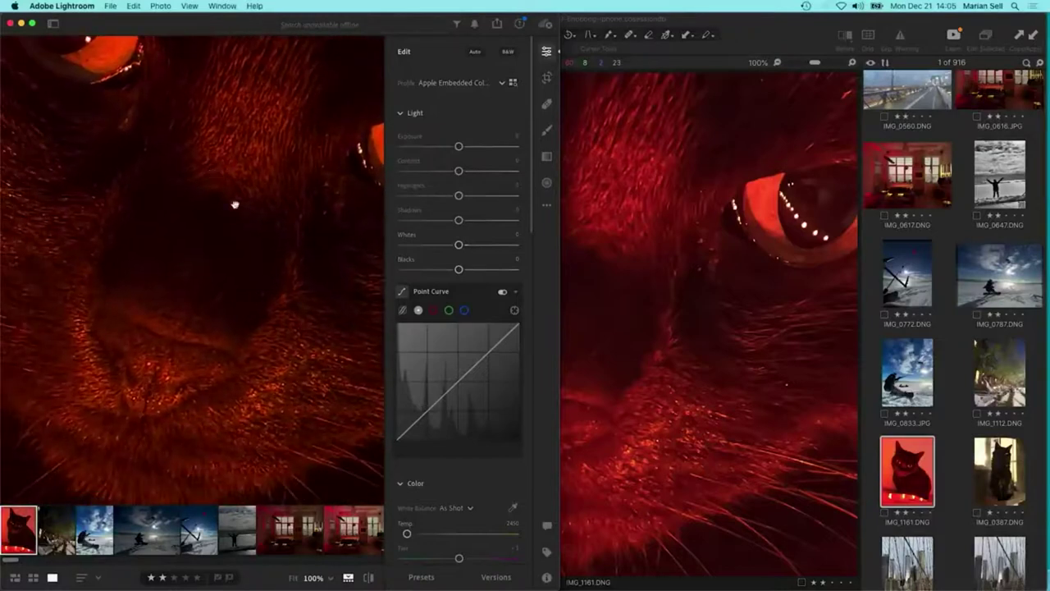
pyautogui.click(251, 252)
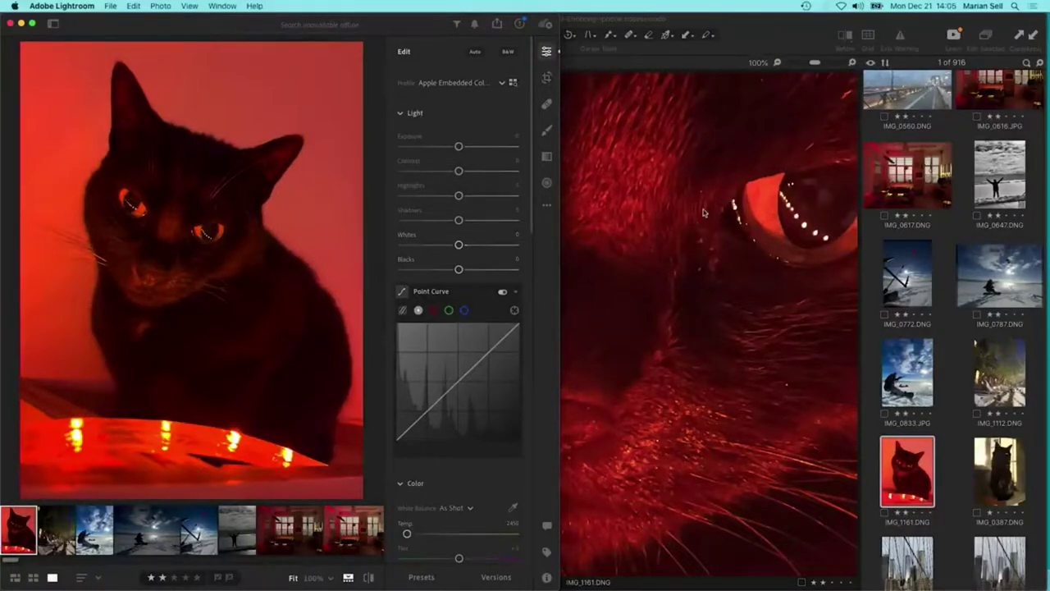
# Switch to Capture One to browse the thumbnails after the red cat photo, and return to Lightroom to recheck the cat's face.
pyautogui.click(890, 489)
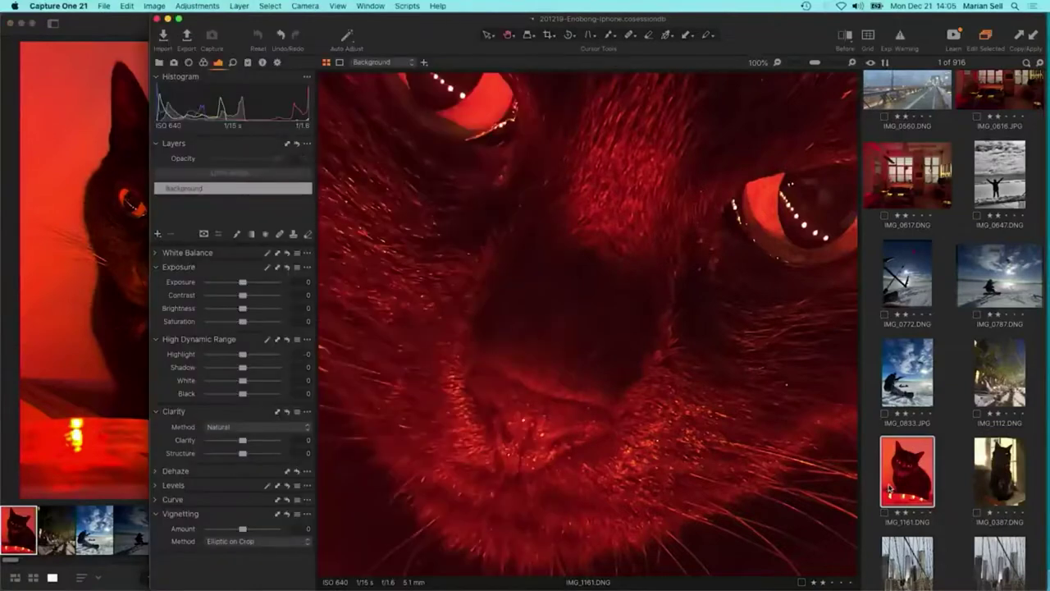
pyautogui.scroll(-5, 890, 489)
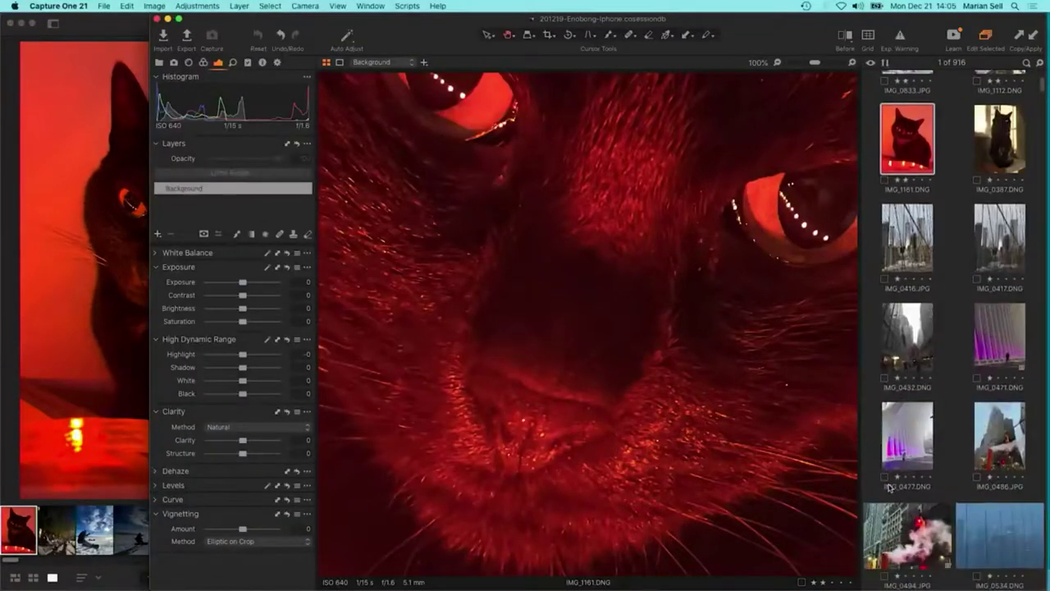
pyautogui.scroll(3, 890, 489)
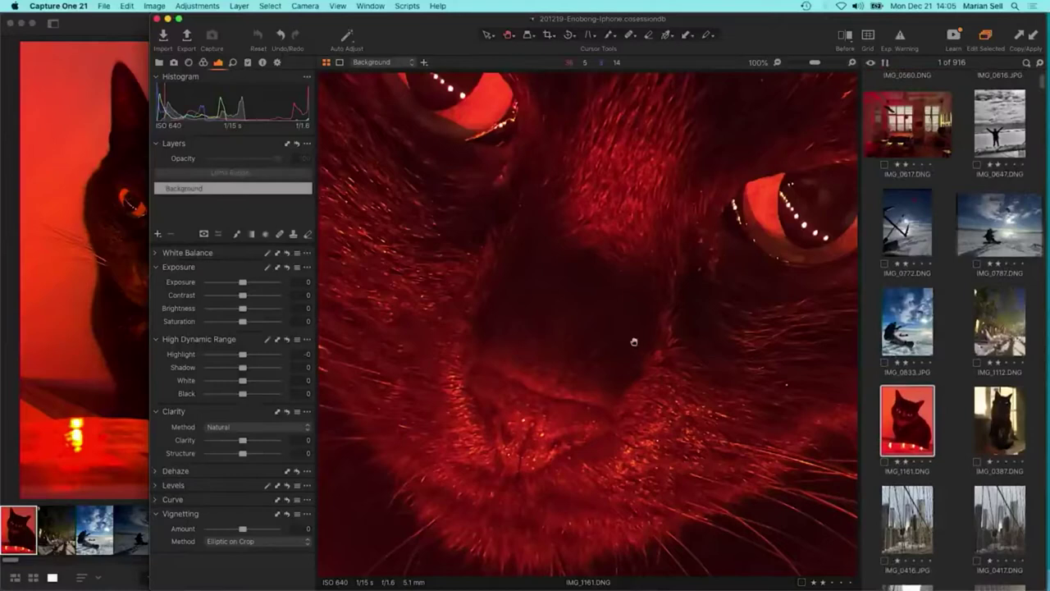
pyautogui.click(114, 259)
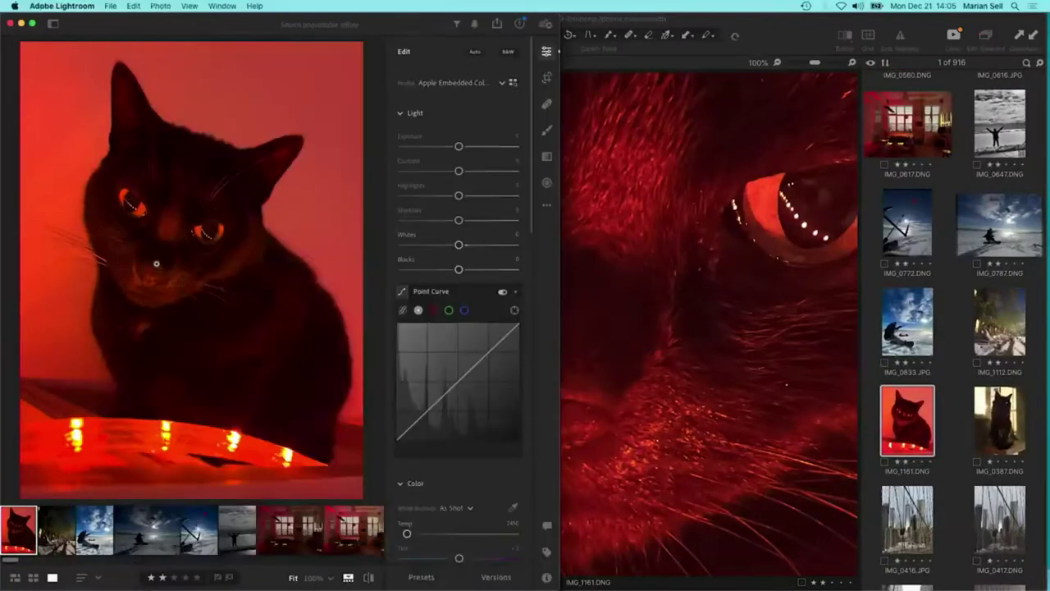
pyautogui.click(152, 262)
pyautogui.click(153, 262)
# Switch to Capture One and open the backlit cat photo IMG_0387.DNG.
pyautogui.click(1020, 414)
pyautogui.click(827, 156)
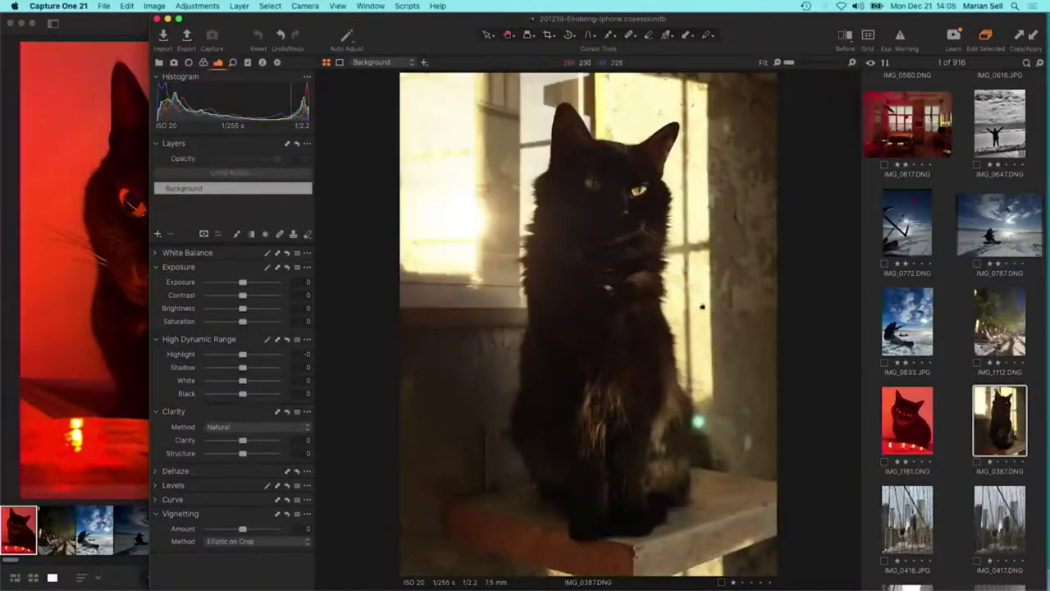
# Switch to Lightroom for the red cat photo, and return to Capture One to open the snowy portrait IMG_0615.JPG.
pyautogui.click(135, 265)
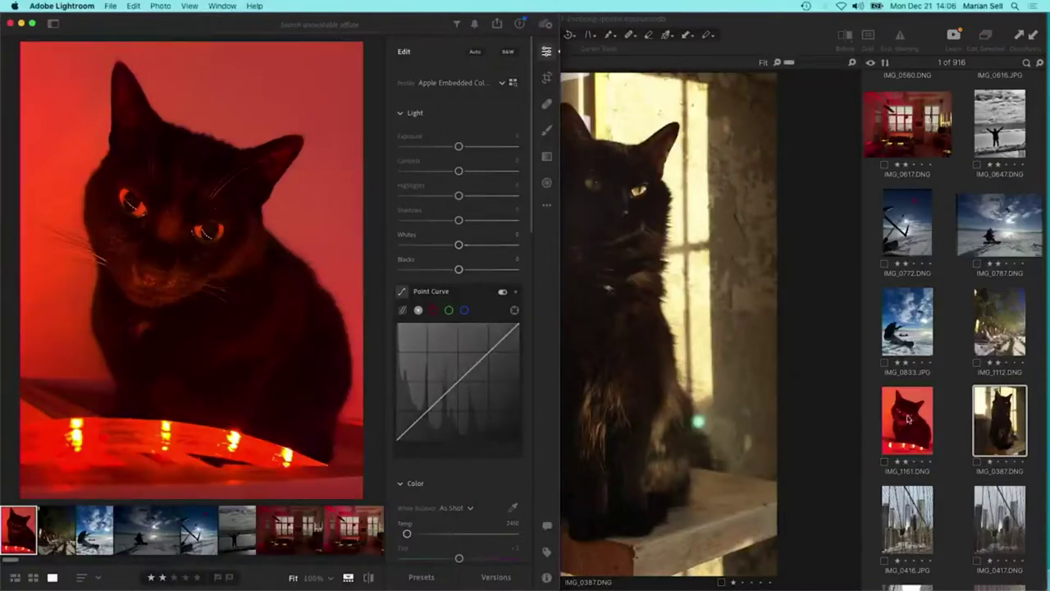
pyautogui.scroll(5, 962, 443)
pyautogui.scroll(-10, 965, 435)
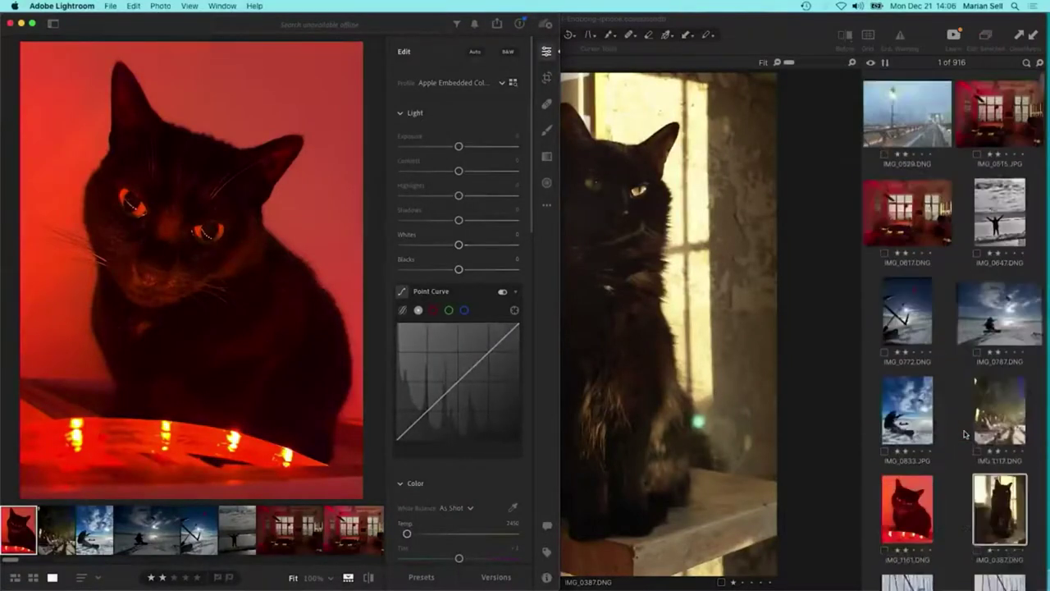
pyautogui.scroll(5, 965, 435)
pyautogui.click(995, 535)
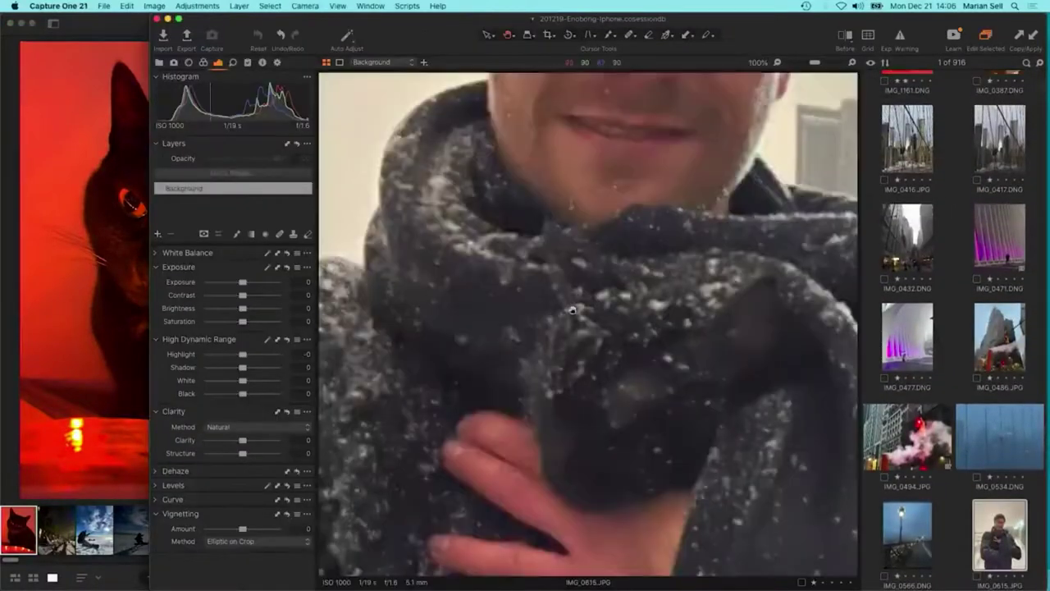
# Examine the portrait's snow-covered scarf, coat and hand at 100%, and return to the full view.
pyautogui.click(572, 311)
pyautogui.moveTo(572, 310); pyautogui.dragTo(545, 279)
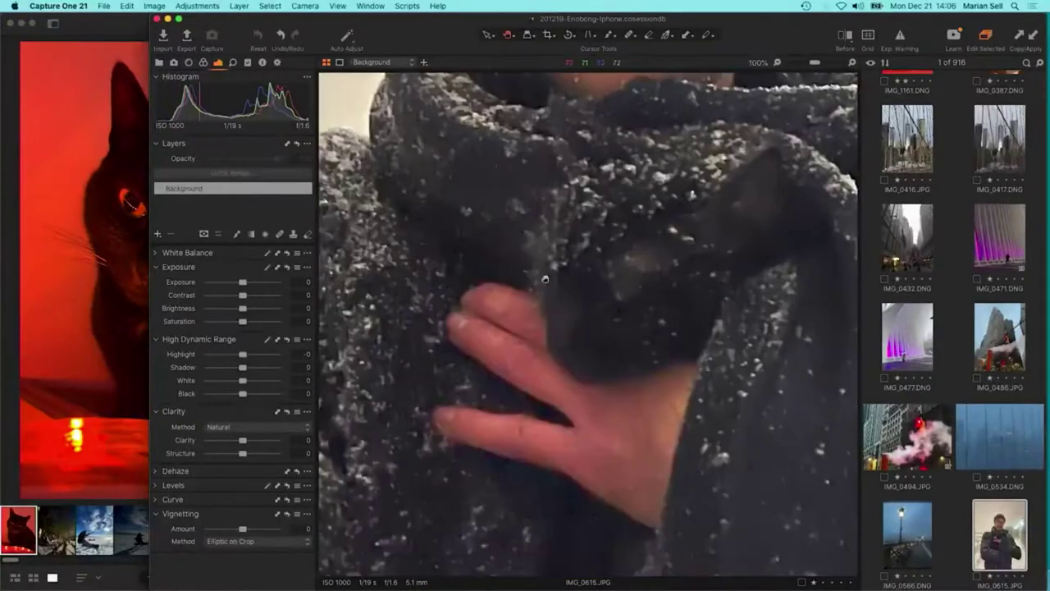
pyautogui.click(637, 250)
# Switch to Lightroom in an enlarged window, and examine the red cat's eyes, nose and fur at 100% before restoring the full view.
pyautogui.click(131, 261)
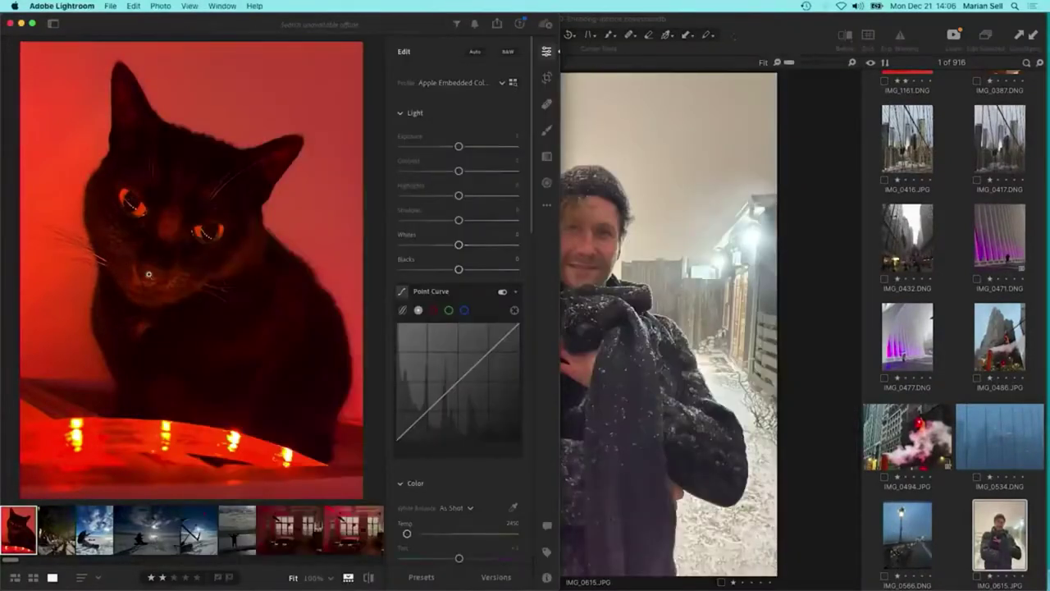
pyautogui.doubleClick(181, 28)
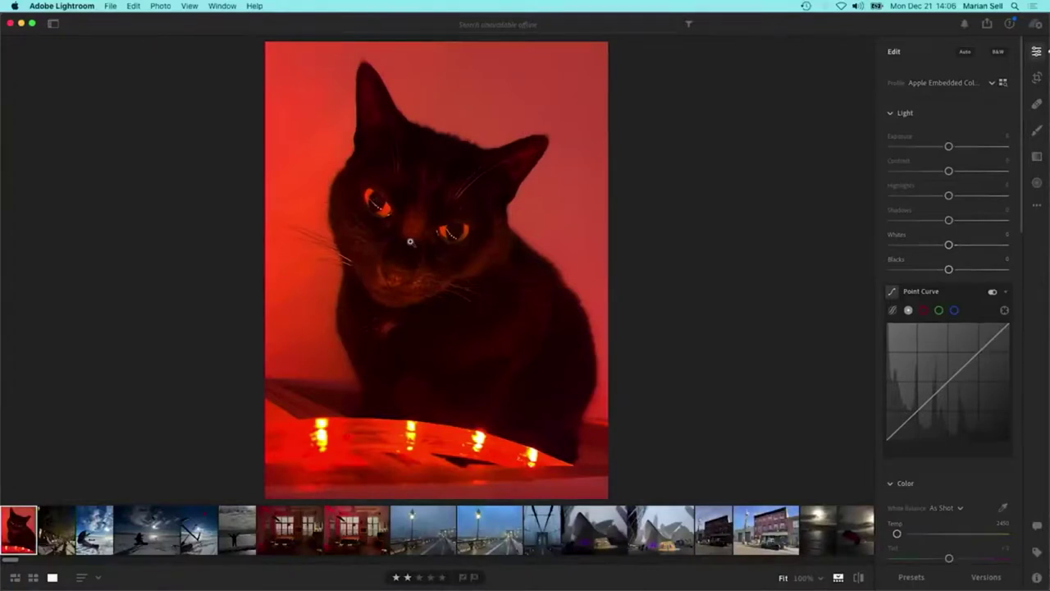
pyautogui.click(410, 241)
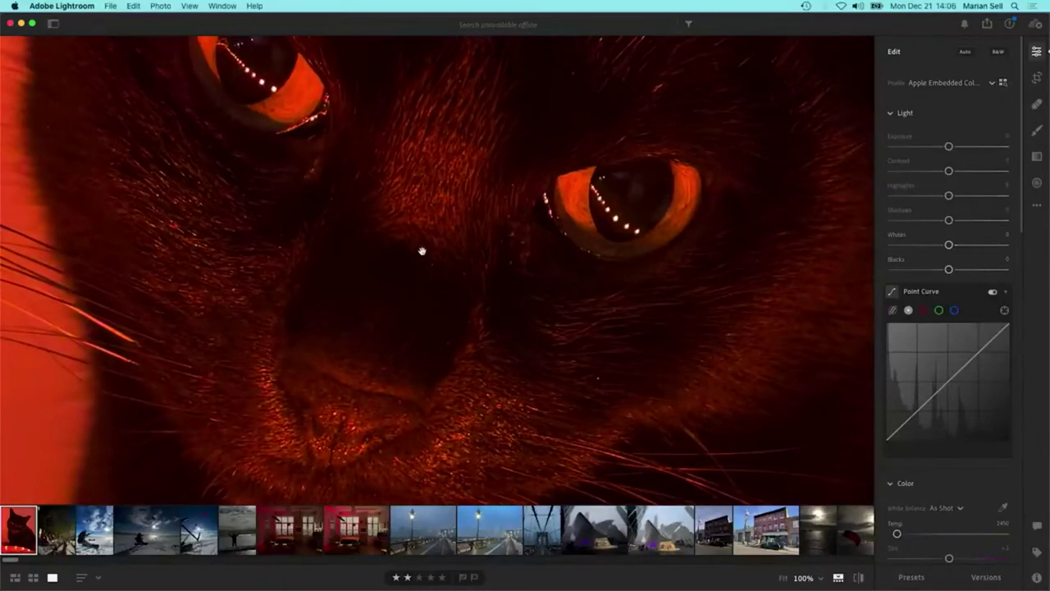
pyautogui.moveTo(446, 205)
pyautogui.mouseDown()
pyautogui.moveTo(482, 169)
pyautogui.moveTo(452, 200)
pyautogui.mouseUp()
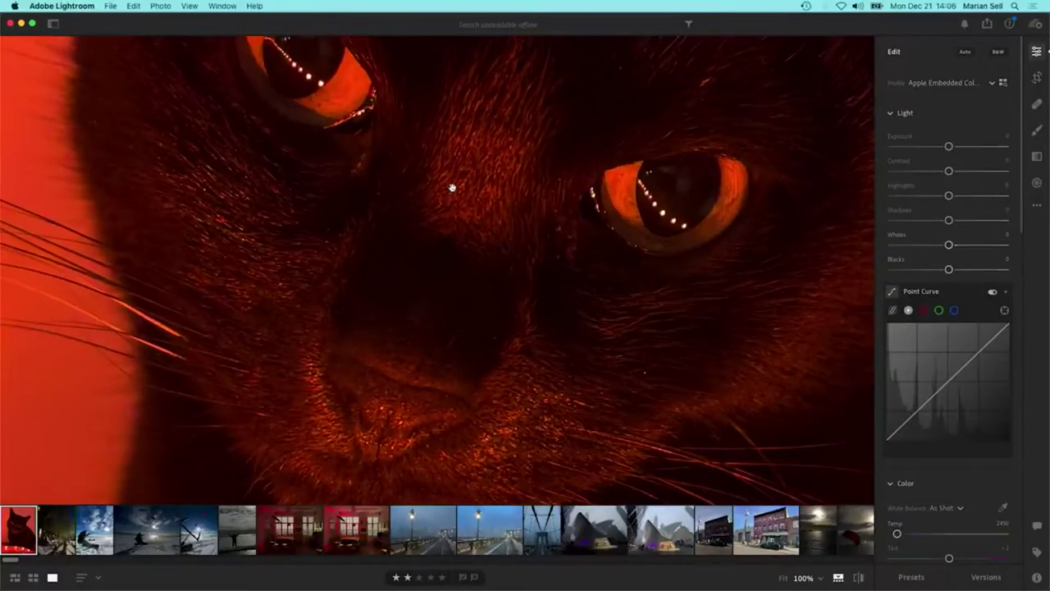
pyautogui.moveTo(452, 188); pyautogui.dragTo(416, 206)
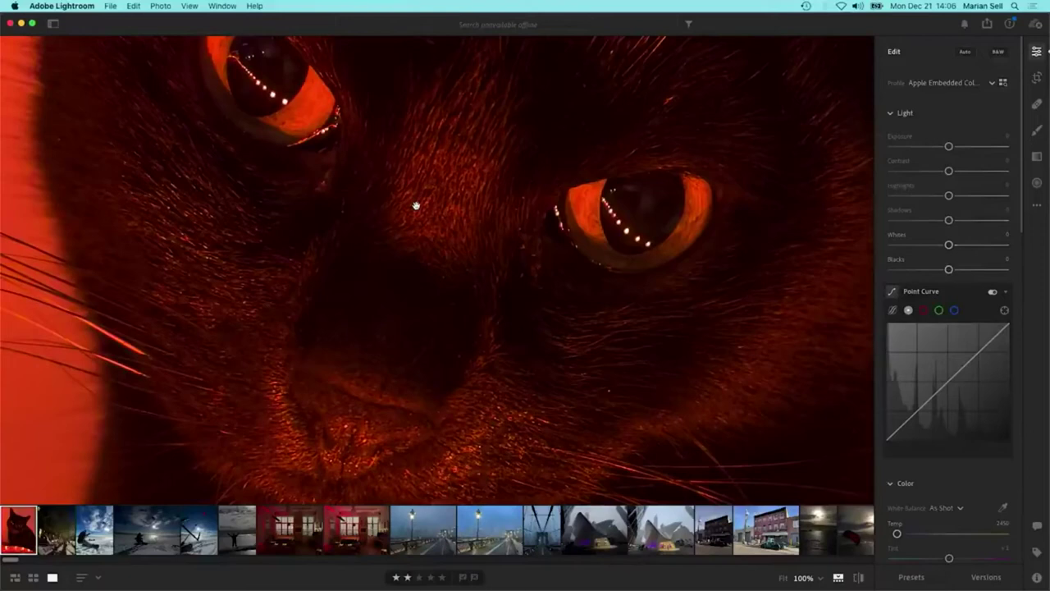
pyautogui.moveTo(441, 202); pyautogui.dragTo(470, 202)
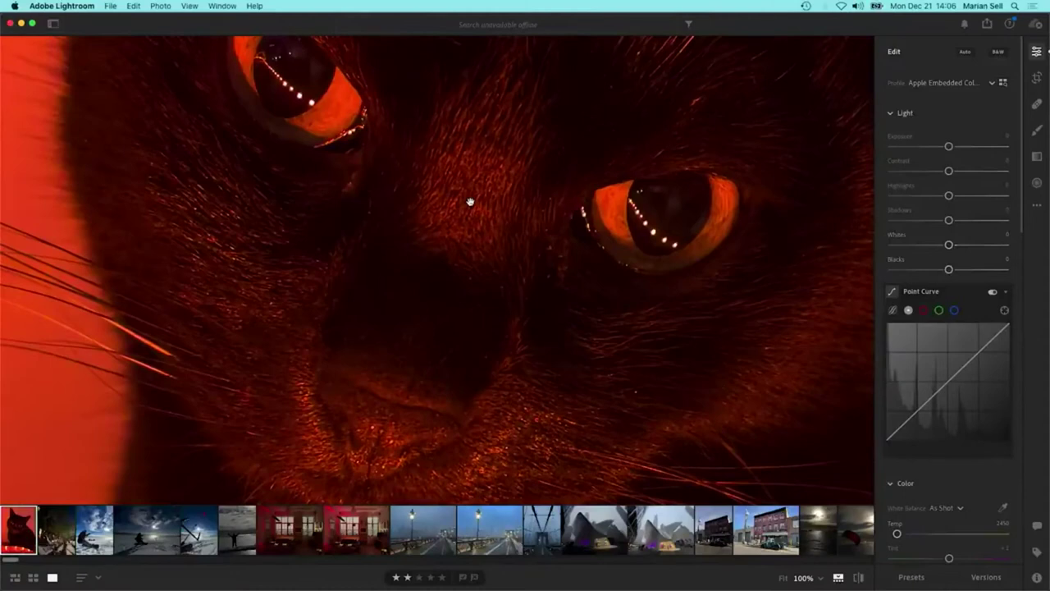
pyautogui.click(454, 192)
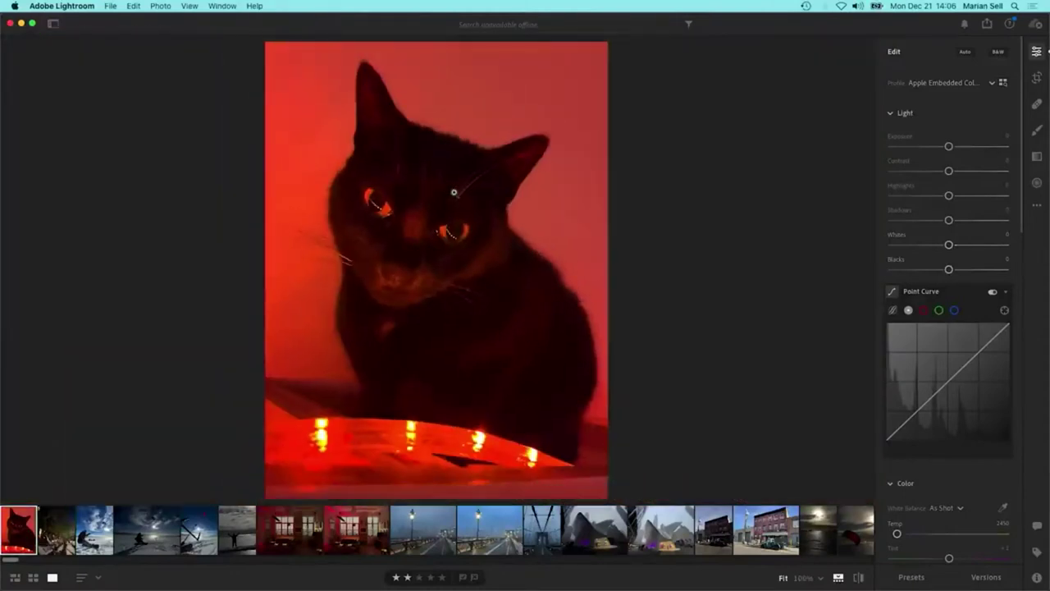